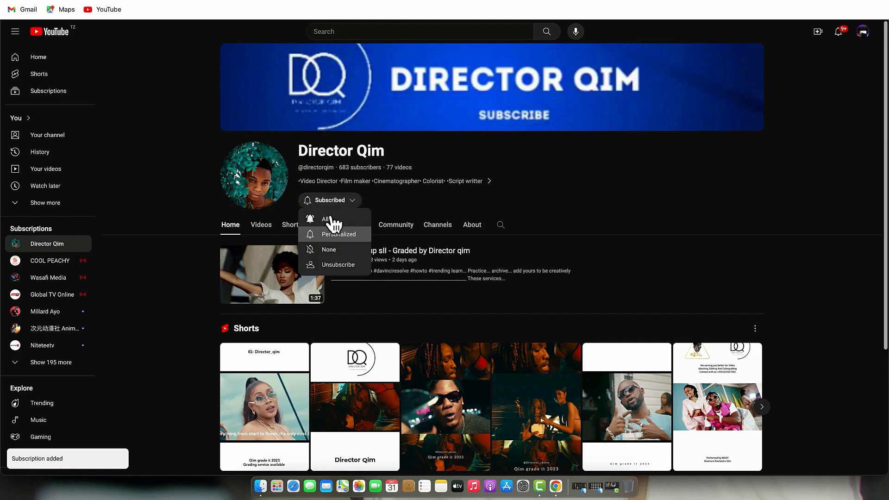
# Set the notifications for the subscribed Director Qim channel to All
pyautogui.click(330, 221)
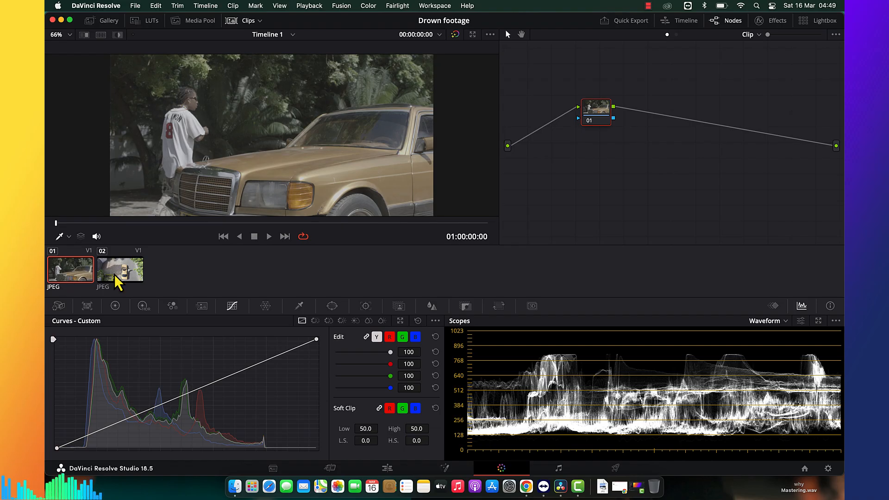
# Switch to DaVinci Resolve and compare the car clip with the overhead drone clip, viewing each at full screen
pyautogui.click(115, 276)
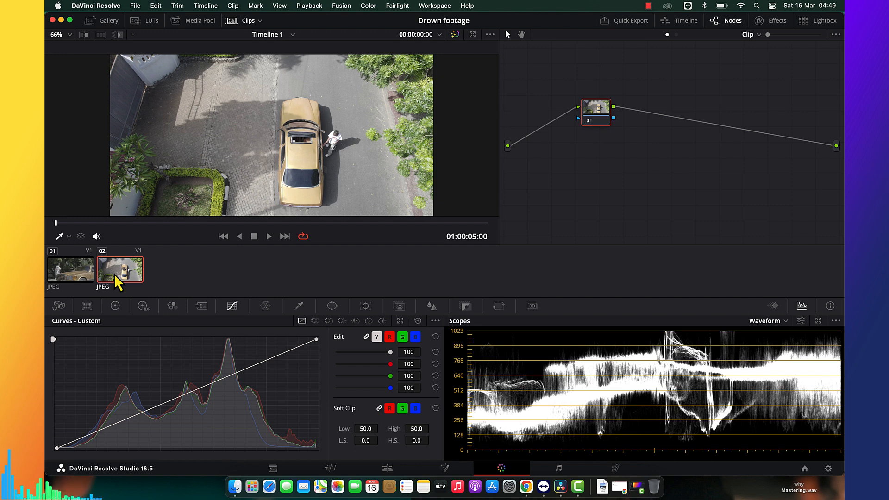
pyautogui.click(85, 278)
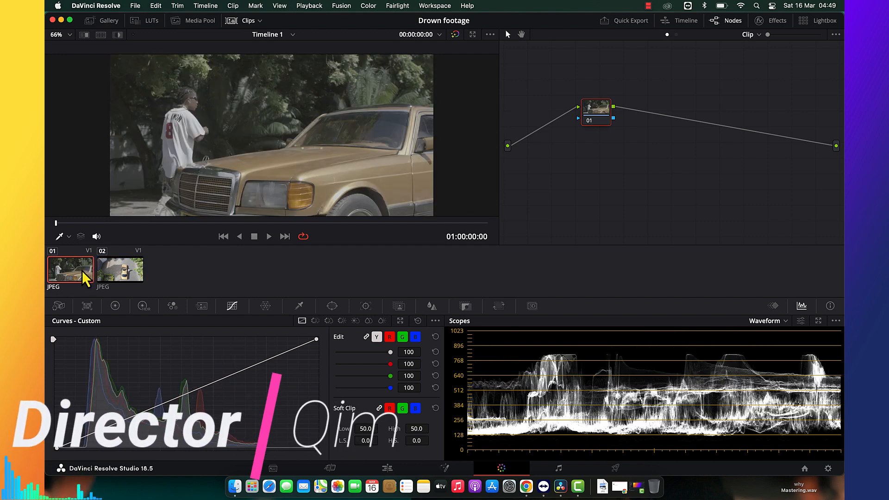
pyautogui.click(126, 277)
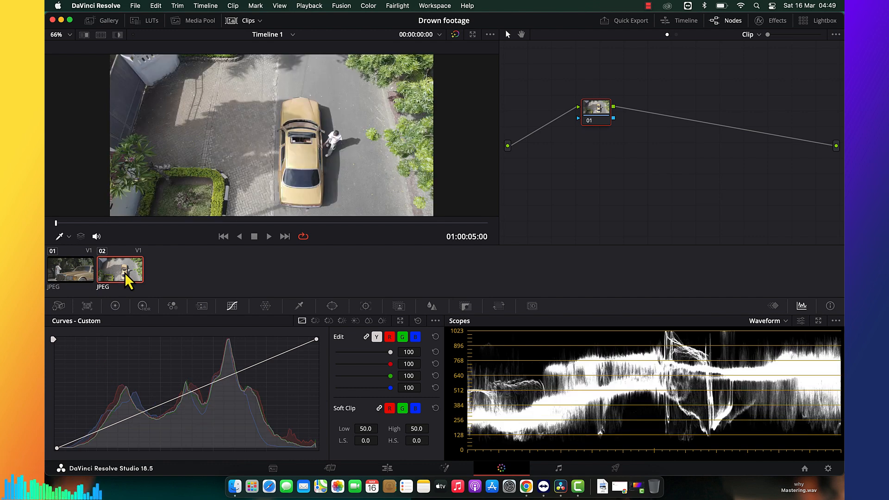
pyautogui.click(78, 277)
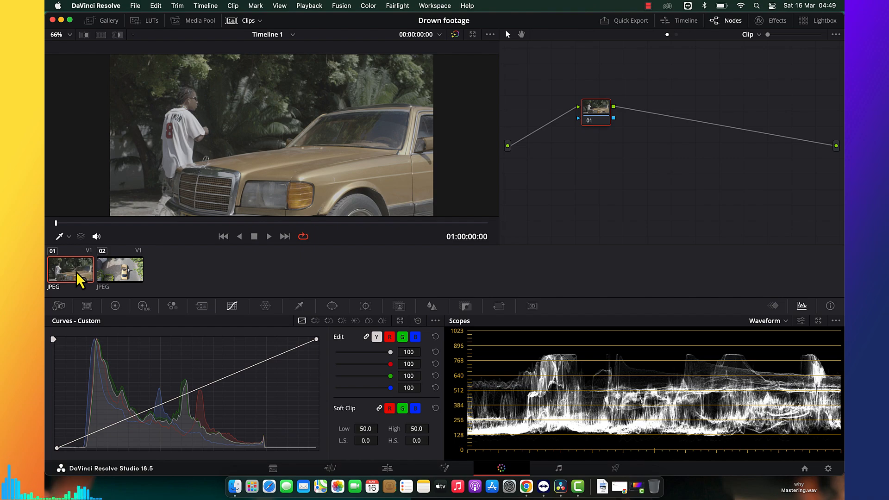
pyautogui.press('super+f')
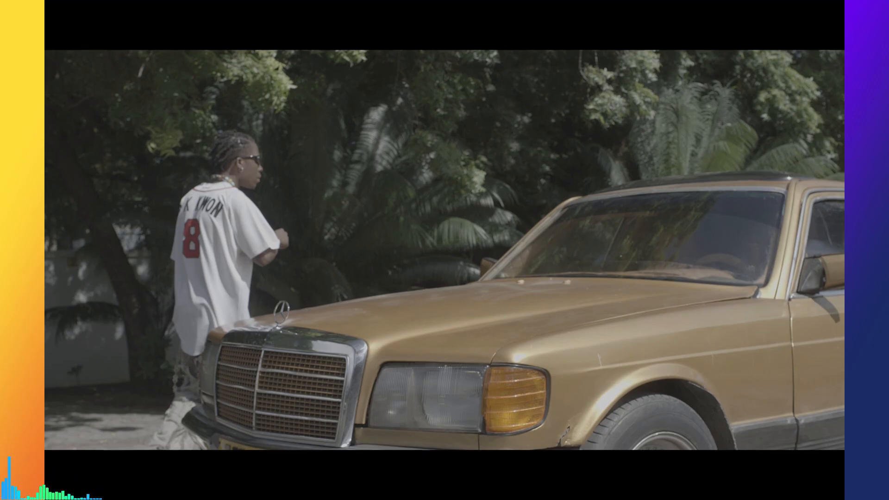
pyautogui.press('super+f')
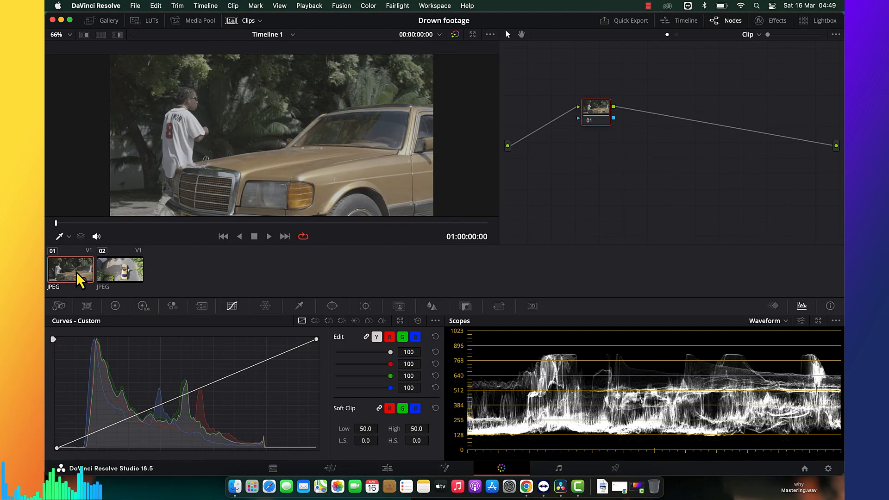
pyautogui.click(122, 270)
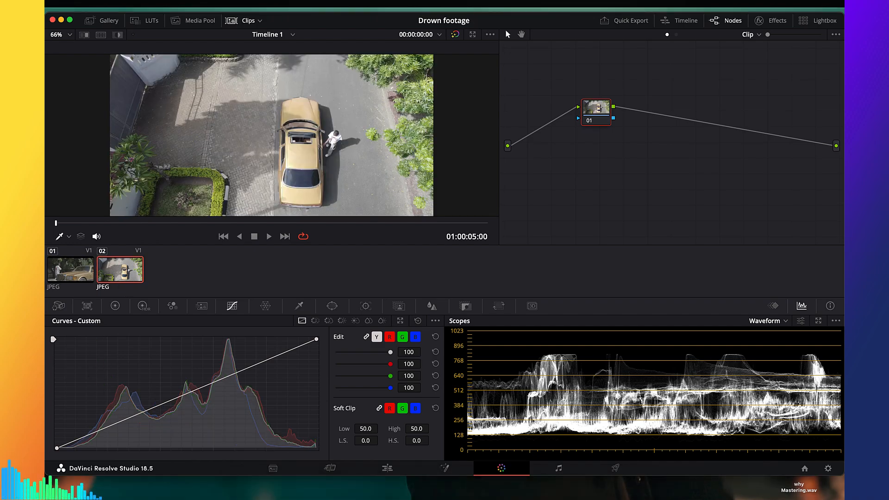
pyautogui.press('super+f')
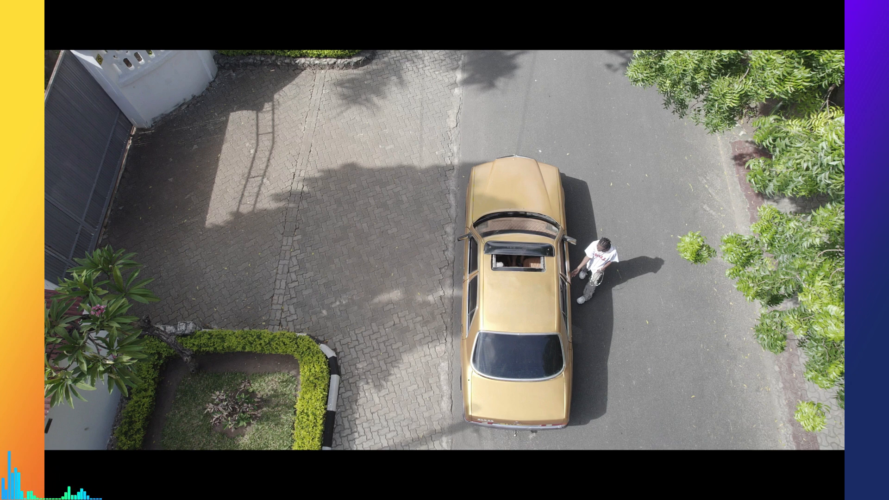
pyautogui.press('Escape')
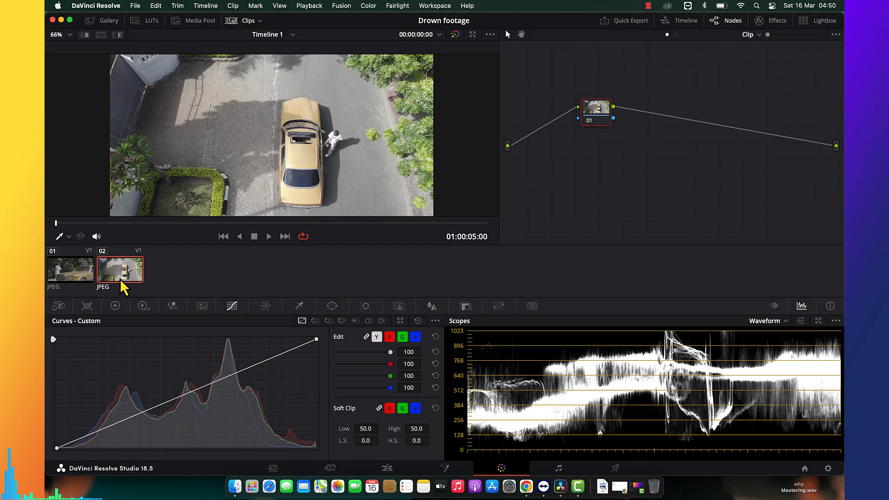
# Return to clip 01 and move its node 01 closer to the middle of the node graph
pyautogui.click(71, 270)
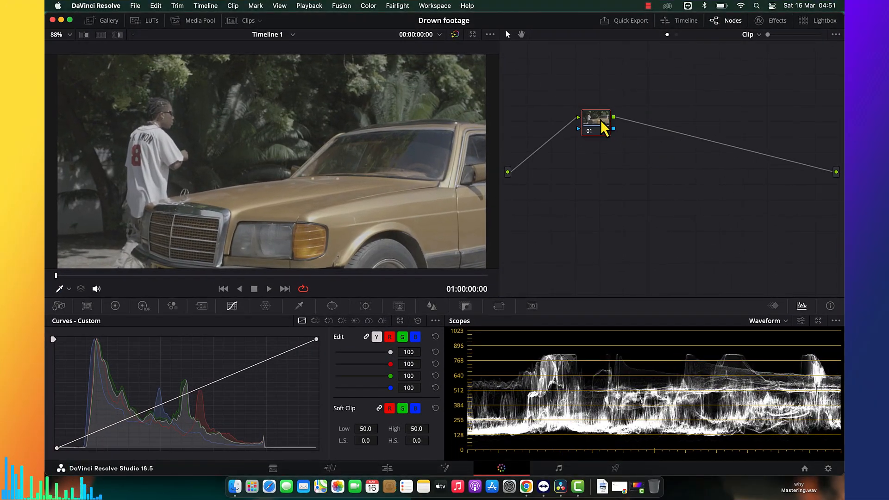
pyautogui.moveTo(591, 190); pyautogui.dragTo(555, 232)
pyautogui.moveTo(563, 165); pyautogui.dragTo(626, 168)
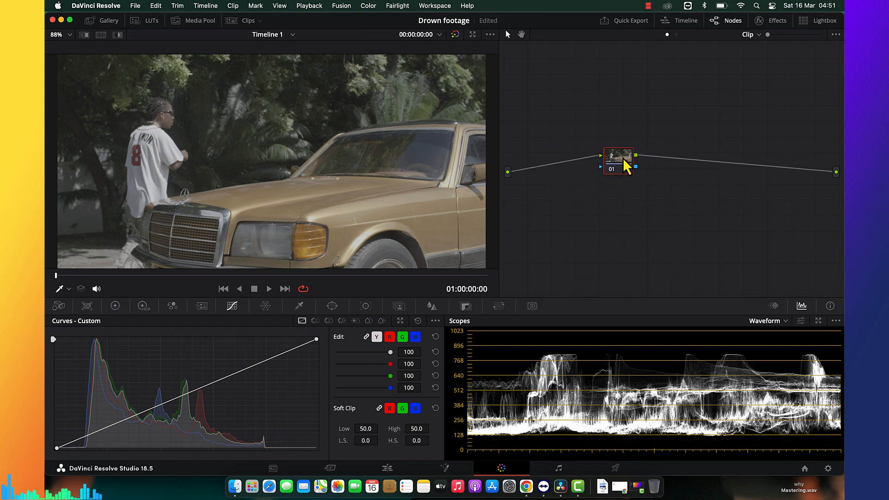
# Search the effects library for "colo" and apply Color Space Transform to node 01
pyautogui.click(780, 24)
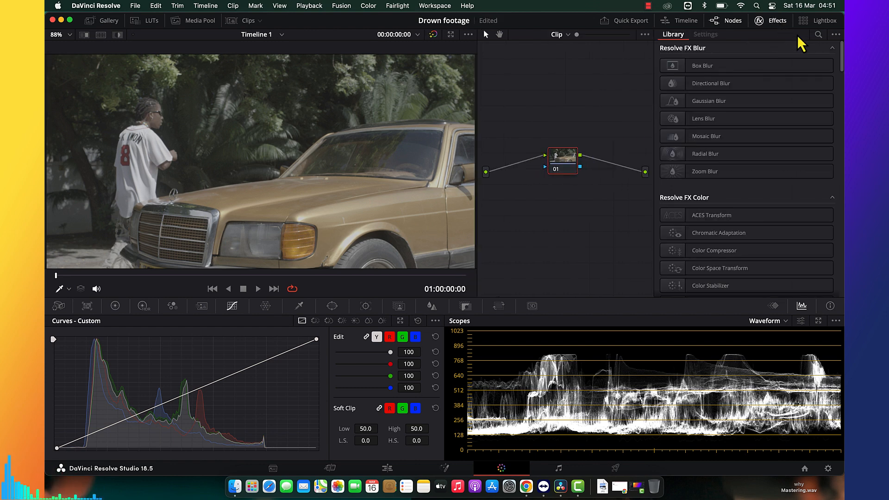
pyautogui.click(818, 35)
pyautogui.write('colo')
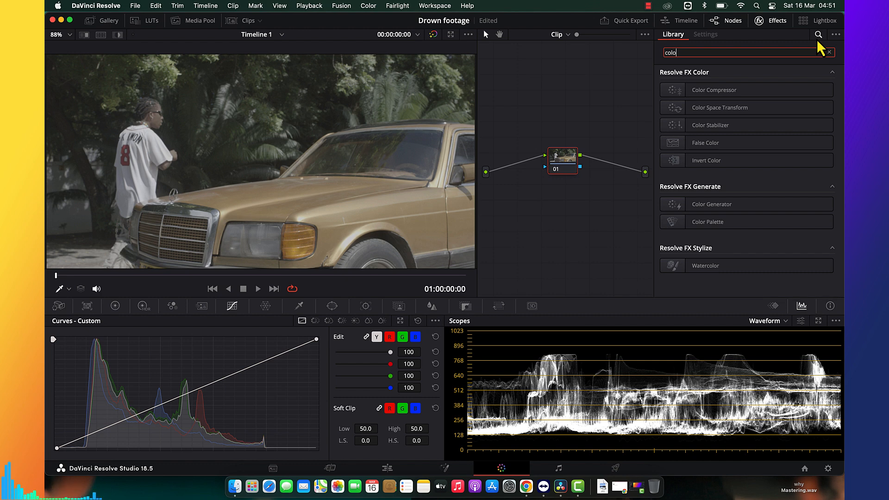
pyautogui.moveTo(734, 116); pyautogui.dragTo(568, 164)
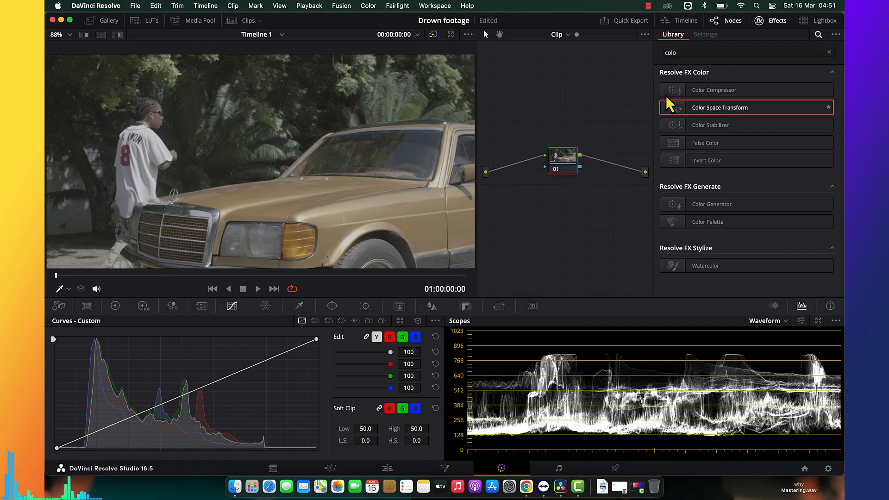
# Set the Color Space Transform's input color space to REDWideGamutRGB
pyautogui.click(749, 101)
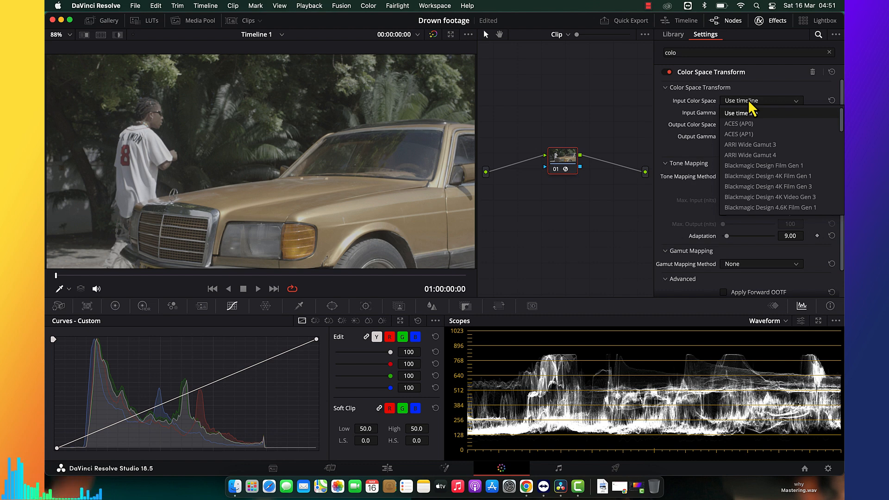
pyautogui.press('c')
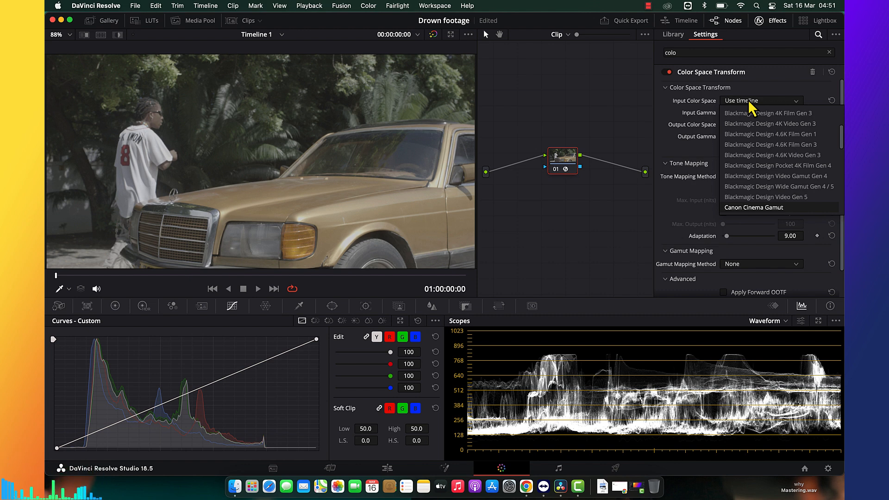
pyautogui.press('Down')
pyautogui.press('Down')
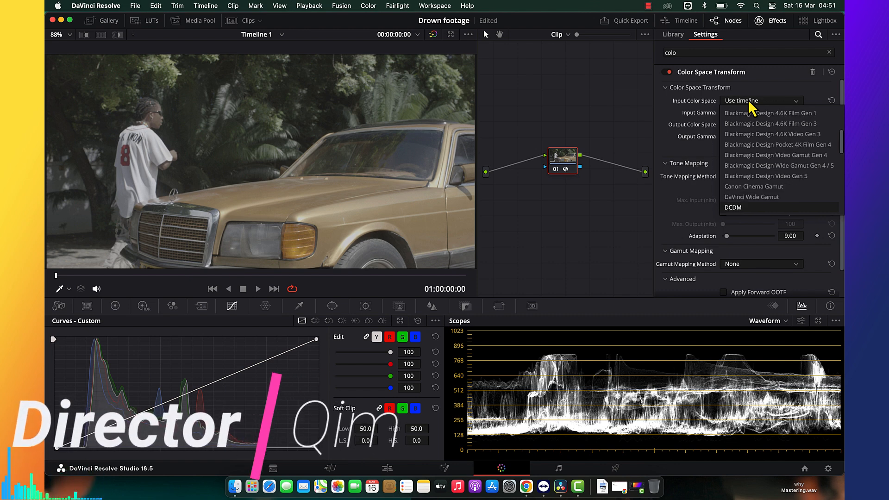
pyautogui.press('r')
pyautogui.press('Down')
pyautogui.press('Down')
pyautogui.press('Down')
pyautogui.press('Down')
pyautogui.press('Down')
pyautogui.press('Down')
pyautogui.press('Down')
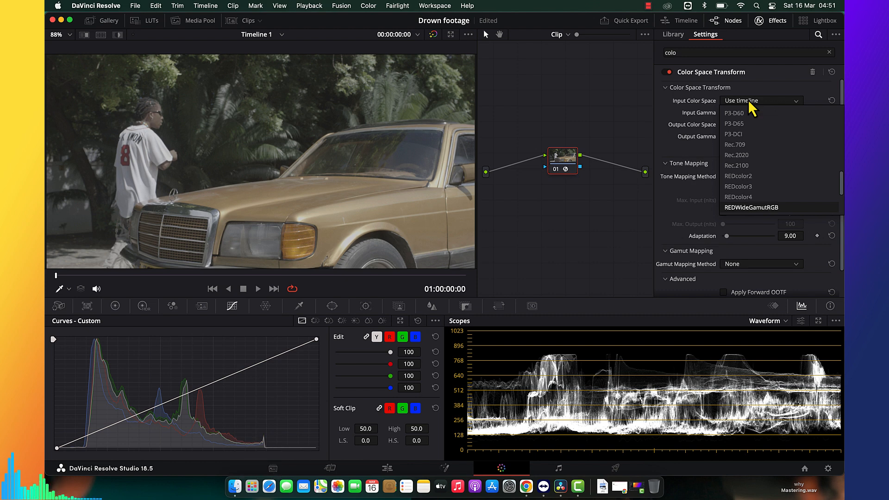
pyautogui.press('Up')
pyautogui.press('Return')
# Set the Color Space Transform's input gamma to RED Log3G10
pyautogui.click(750, 112)
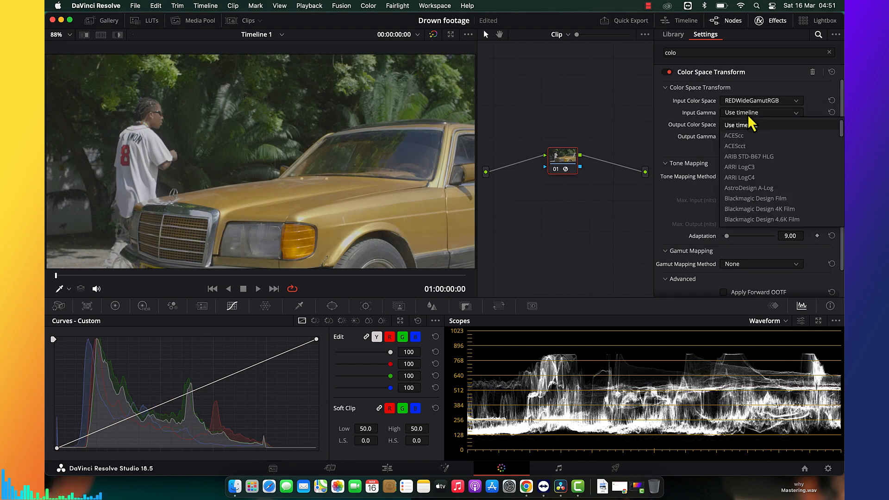
pyautogui.press('r')
pyautogui.press('Down')
pyautogui.press('Down')
pyautogui.press('Down')
pyautogui.press('Down')
pyautogui.press('Down')
pyautogui.press('Down')
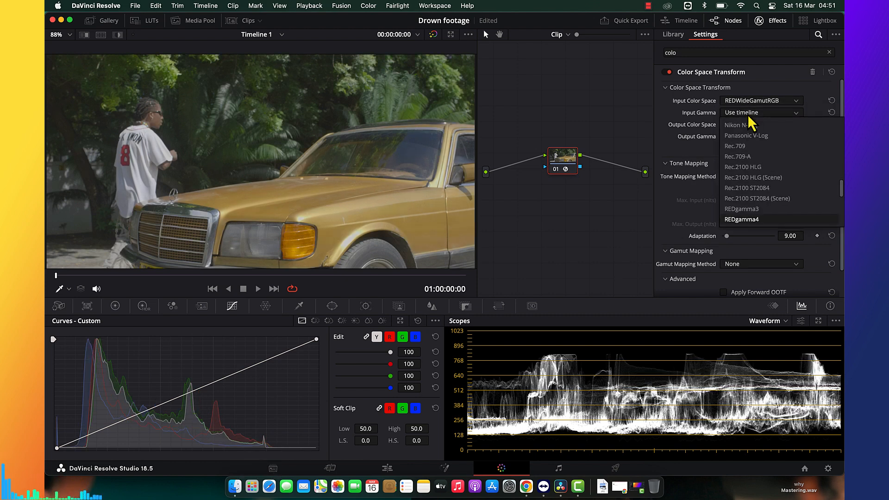
pyautogui.press('Return')
# Set the Color Space Transform's output color space to sRGB
pyautogui.click(750, 124)
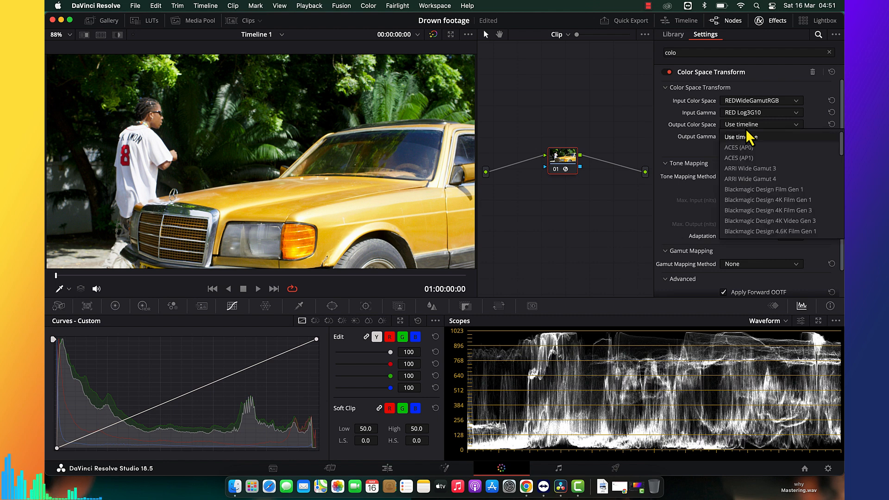
pyautogui.press('r')
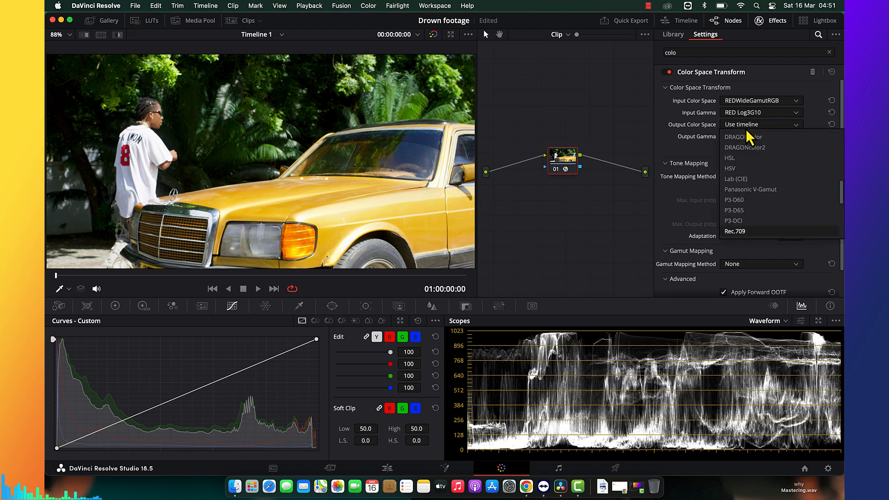
pyautogui.press('Down')
pyautogui.press('Down')
pyautogui.press('Down')
pyautogui.press('Down')
pyautogui.press('Down')
pyautogui.press('Down')
pyautogui.press('Down')
pyautogui.press('Down')
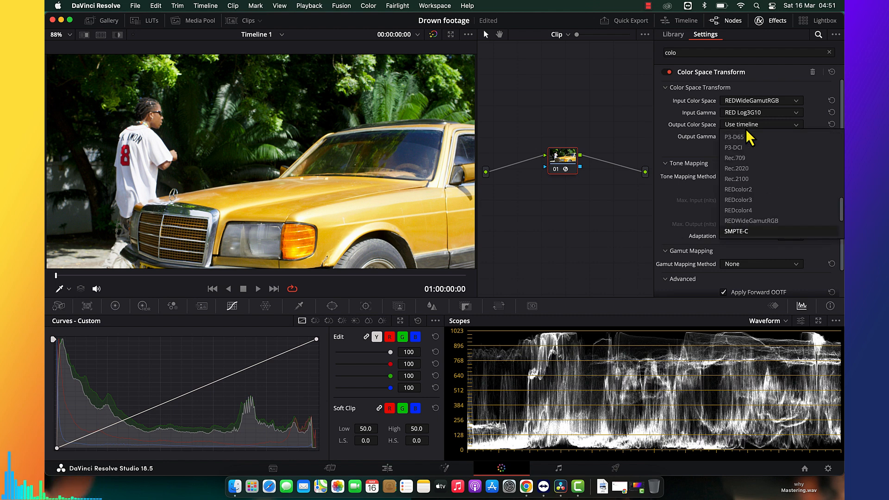
pyautogui.press('Down')
pyautogui.press('Down')
pyautogui.press('Down')
pyautogui.press('Down')
pyautogui.press('Down')
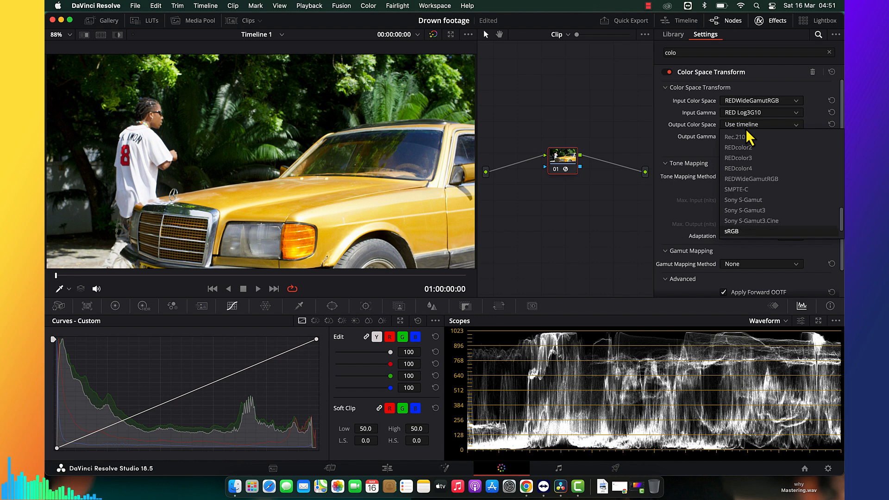
pyautogui.press('Return')
# Set the Color Space Transform's output gamma to sRGB
pyautogui.click(745, 140)
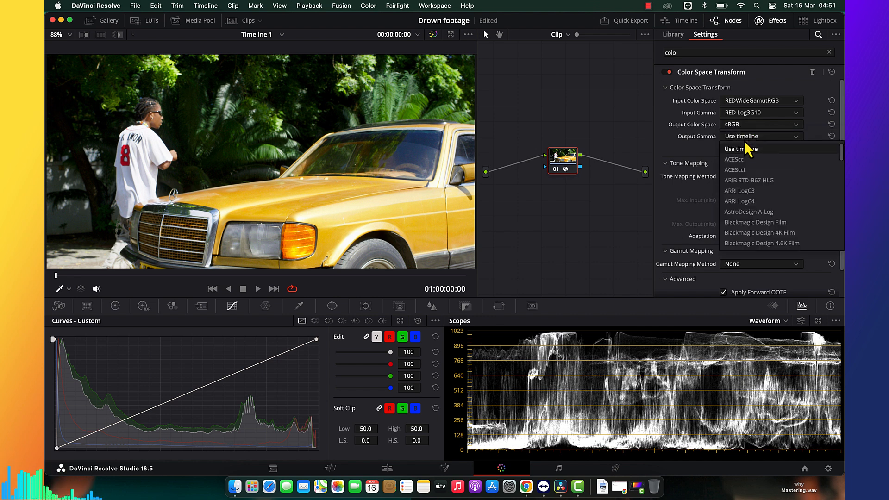
pyautogui.press('s')
pyautogui.press('Down')
pyautogui.press('Down')
pyautogui.press('Down')
pyautogui.press('Down')
pyautogui.press('Down')
pyautogui.press('Up')
pyautogui.press('Up')
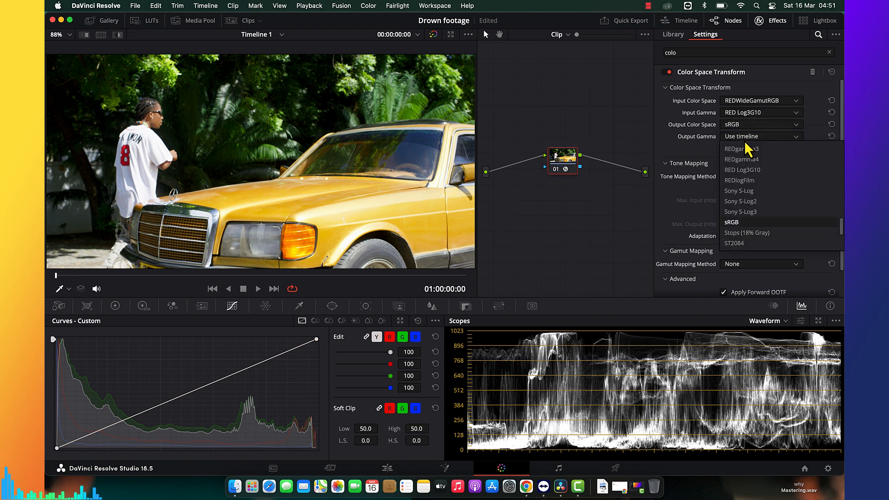
pyautogui.press('Return')
# Close the effects library and insert a new serial node ahead of the Color Space Transform node, near the graph's source
pyautogui.click(762, 32)
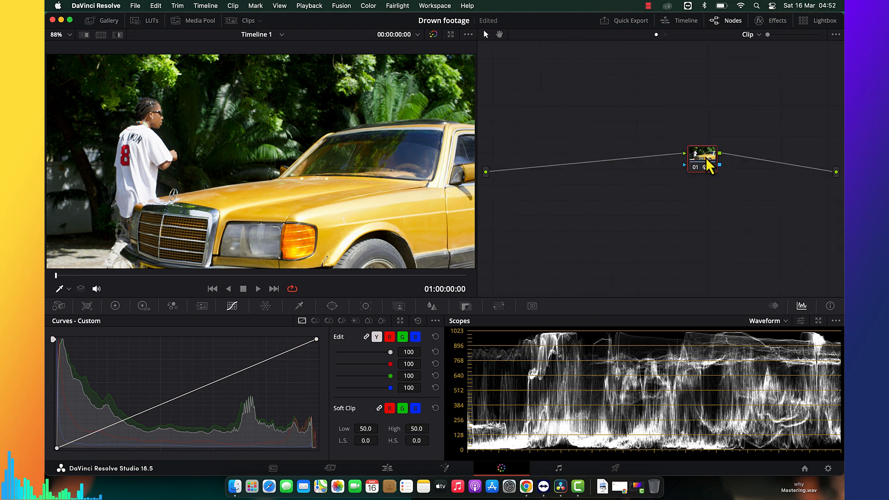
pyautogui.moveTo(705, 164); pyautogui.dragTo(528, 132)
pyautogui.hotkey('shift', 's')
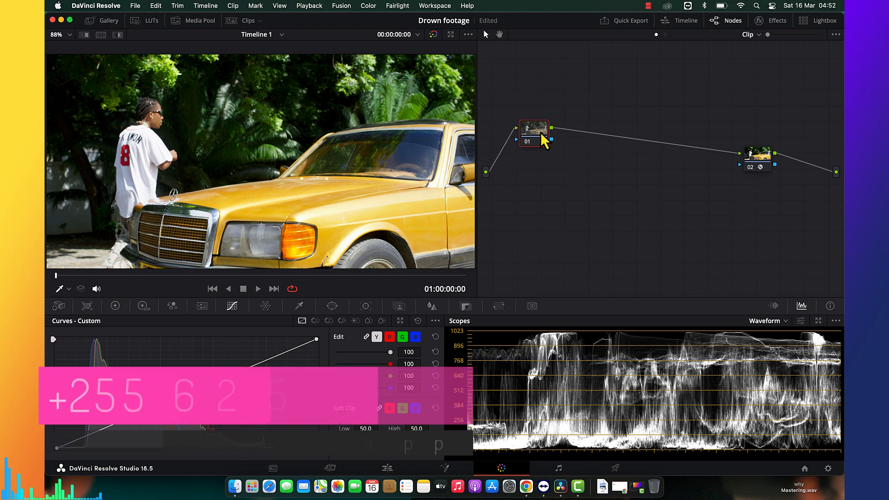
# Add four nodes parallel to node 01, all feeding a single mixer
pyautogui.hotkey('alt', 'p')
pyautogui.hotkey('alt', 'p')
pyautogui.hotkey('alt', 'p')
pyautogui.hotkey('alt', 'p')
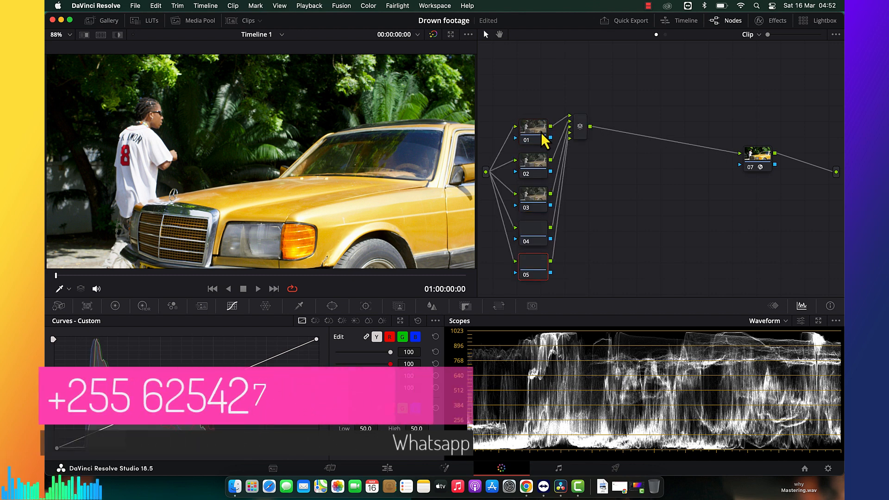
# Move the column of nodes 01 to 05 higher in the graph and shift the mixer slightly down to line up
pyautogui.moveTo(541, 91); pyautogui.dragTo(527, 291)
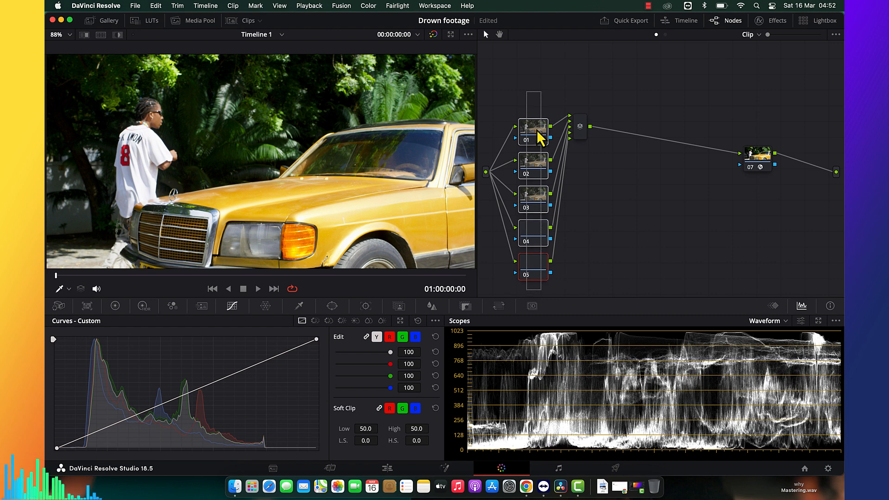
pyautogui.moveTo(541, 138); pyautogui.dragTo(537, 81)
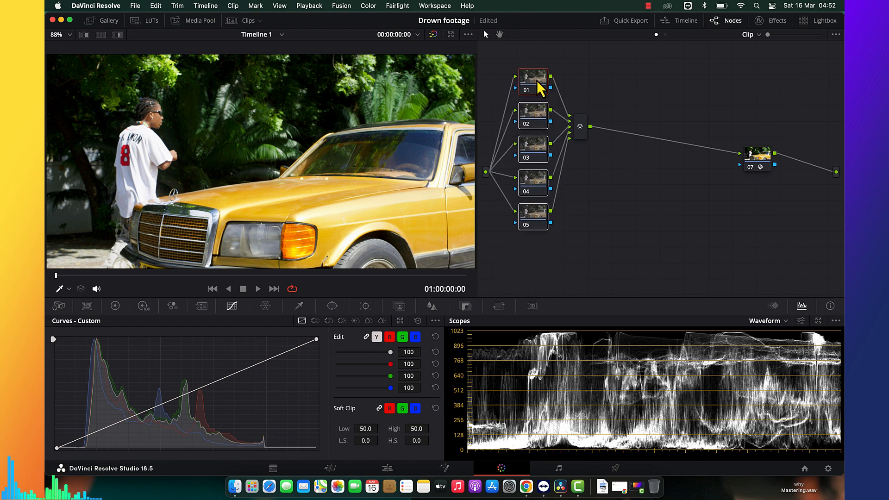
pyautogui.moveTo(580, 129); pyautogui.dragTo(580, 141)
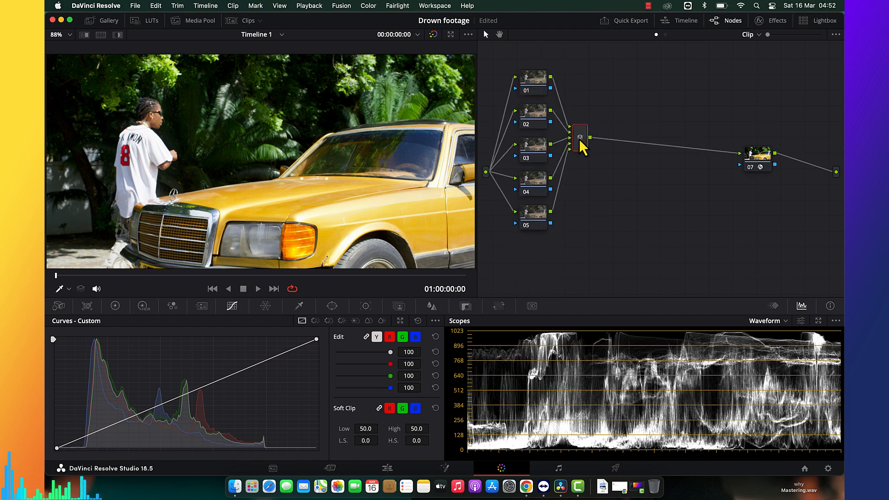
# On node 01, set the High Dynamic Range wheels' contrast to 1.1
pyautogui.click(537, 82)
pyautogui.click(115, 306)
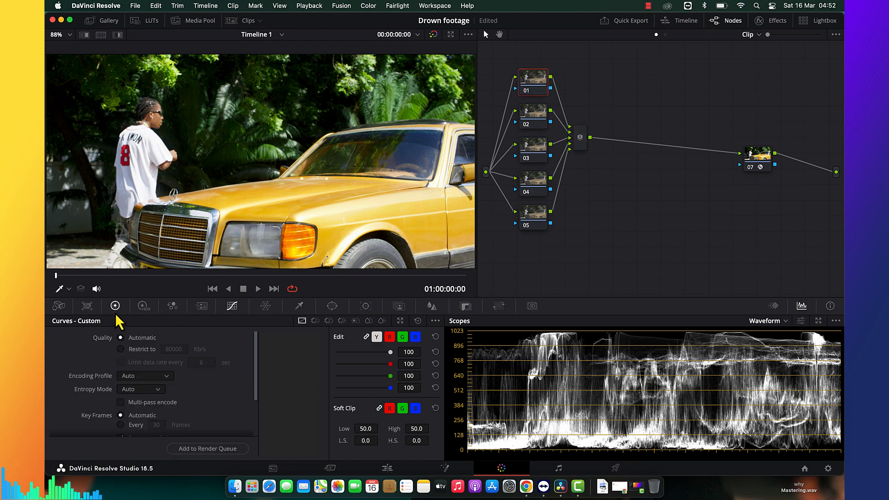
pyautogui.click(143, 307)
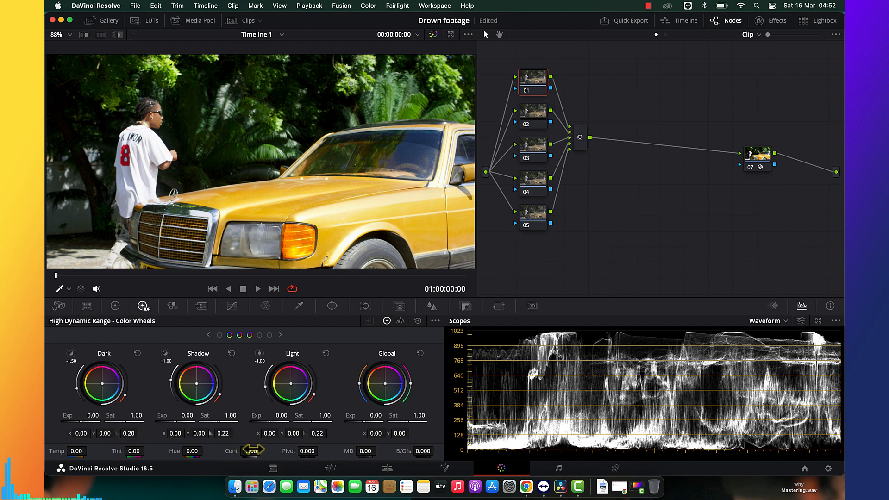
pyautogui.doubleClick(253, 451)
pyautogui.write('1.1')
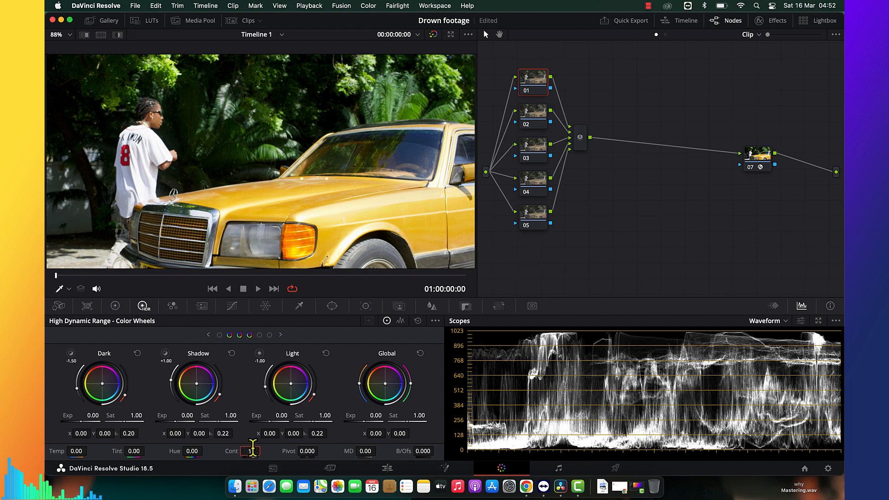
pyautogui.press('Return')
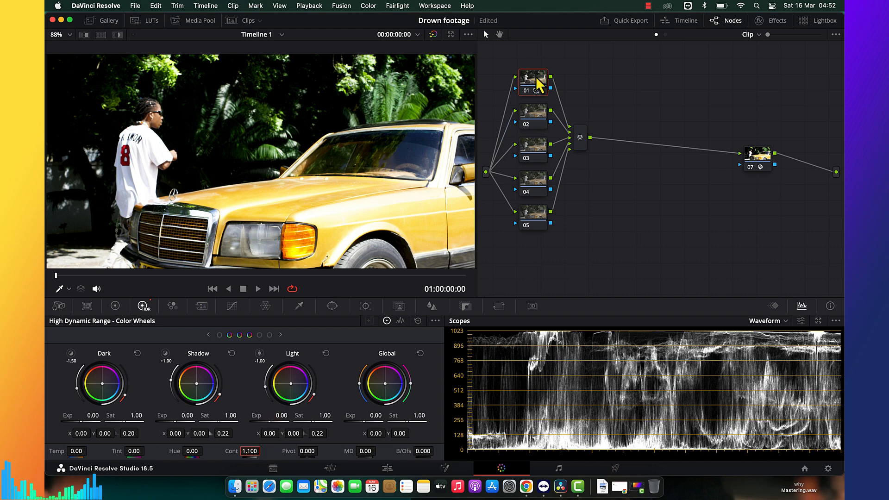
# On node 05, raise the primaries Shadows to 19.50 and lower the Gain luminance to 0.94
pyautogui.click(539, 229)
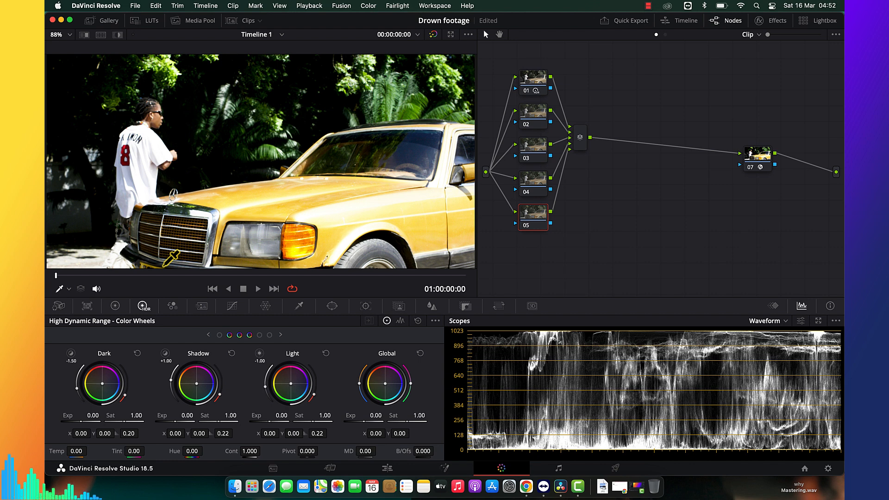
pyautogui.click(115, 306)
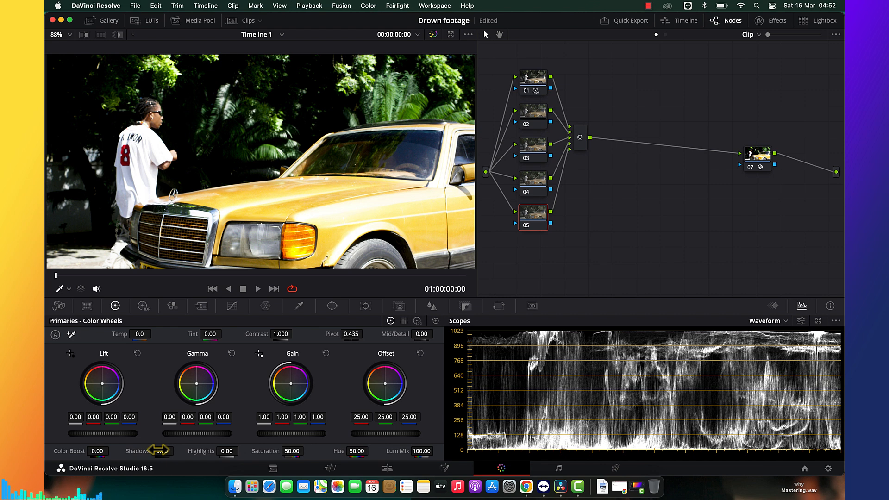
pyautogui.moveTo(165, 451); pyautogui.dragTo(171, 451)
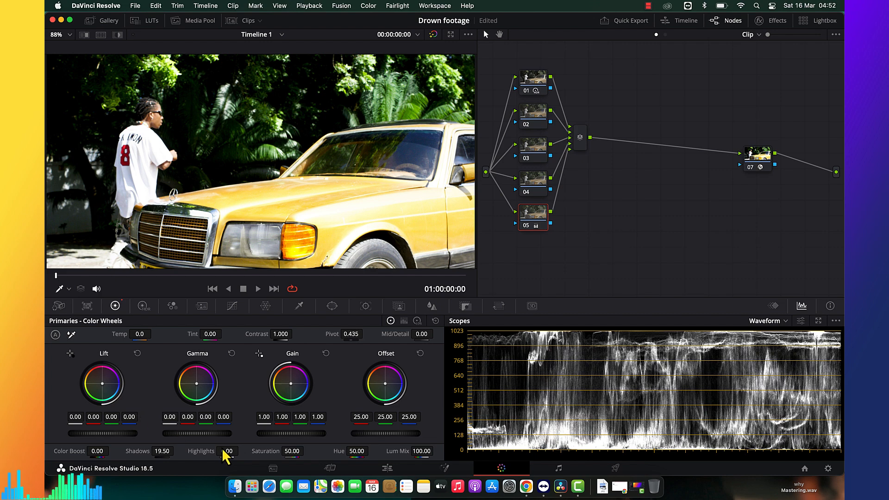
pyautogui.moveTo(264, 417); pyautogui.dragTo(257, 417)
# In node 05's HDR wheels, set the Light exposure to -0.56 and the Shadow exposure to 0.36
pyautogui.click(143, 307)
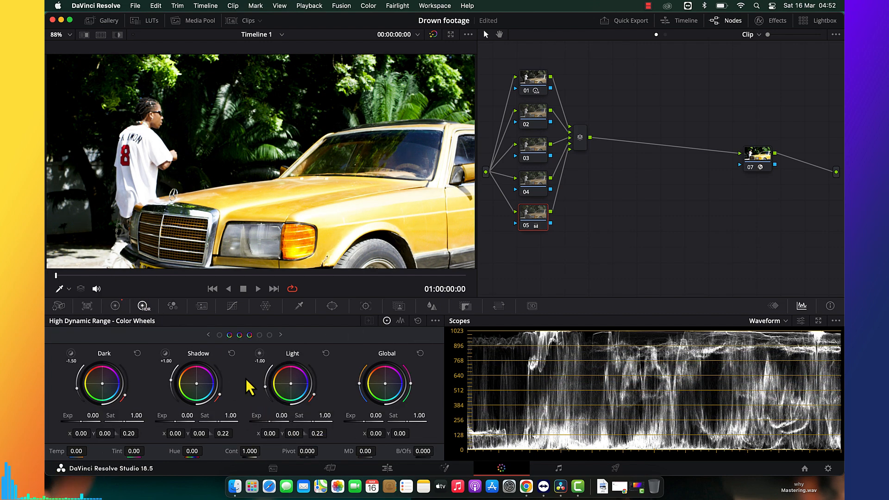
pyautogui.moveTo(281, 416); pyautogui.dragTo(265, 415)
pyautogui.moveTo(181, 416); pyautogui.dragTo(197, 415)
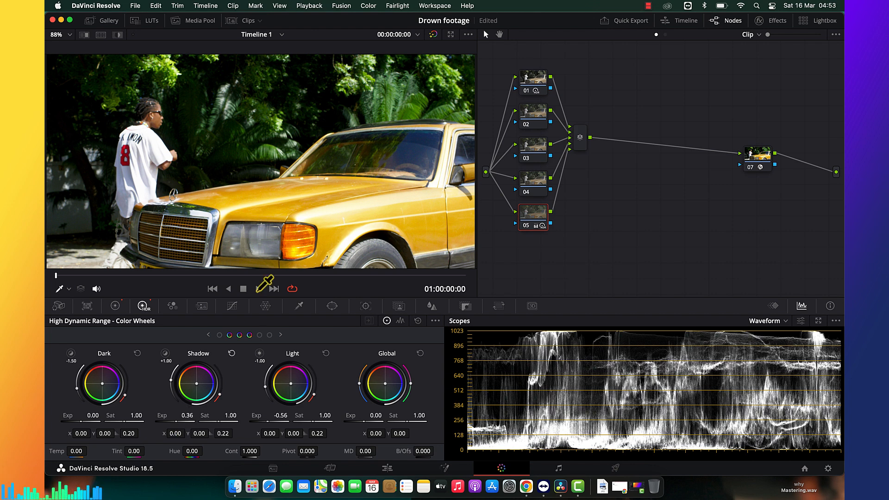
# Raise the Shadow log wheel of node 05 to 0.29 in all channels
pyautogui.click(115, 306)
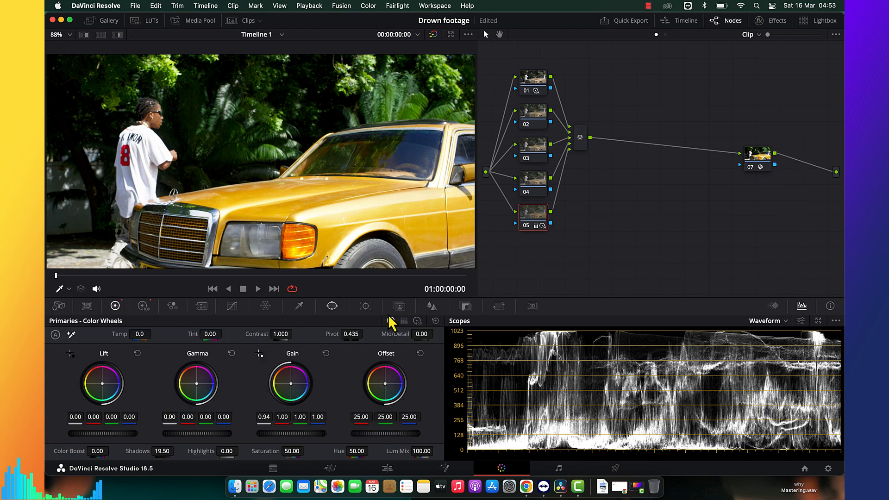
pyautogui.click(417, 321)
pyautogui.moveTo(103, 440); pyautogui.dragTo(120, 434)
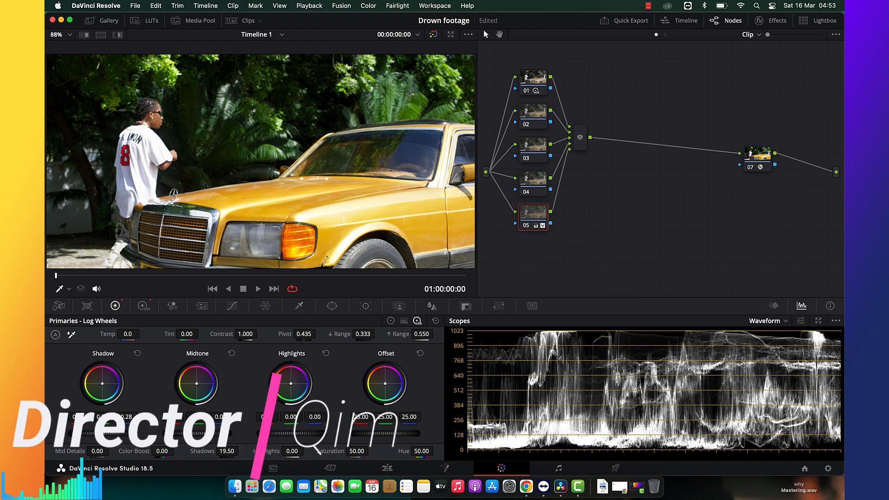
pyautogui.moveTo(120, 434); pyautogui.dragTo(123, 434)
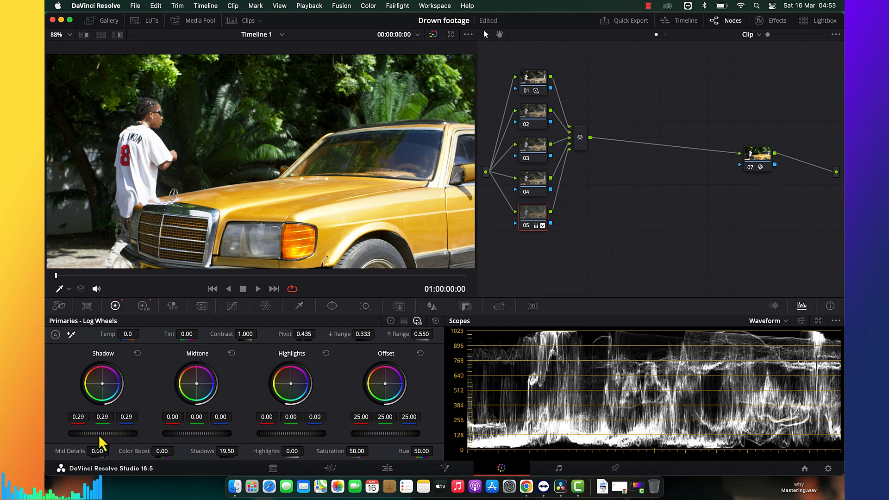
# On node 05, lower the HDR Light exposure to -0.79 and the primaries Gain luminance to 0.81
pyautogui.click(143, 306)
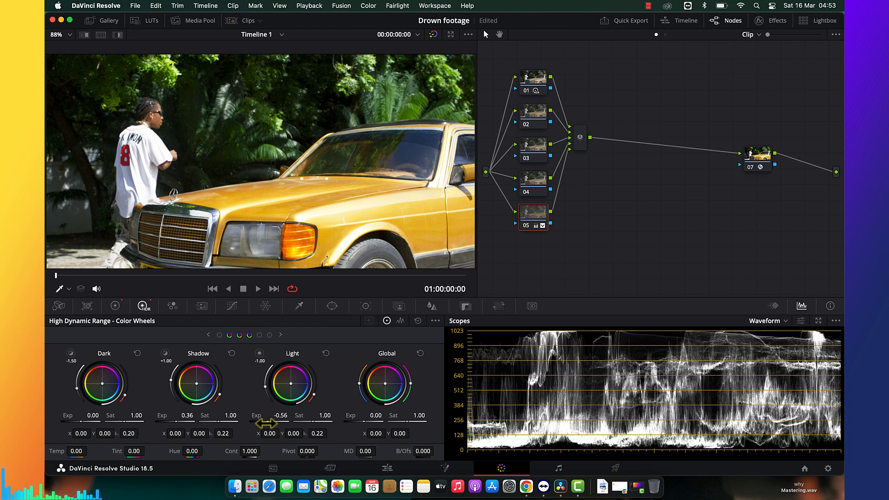
pyautogui.moveTo(280, 416); pyautogui.dragTo(276, 416)
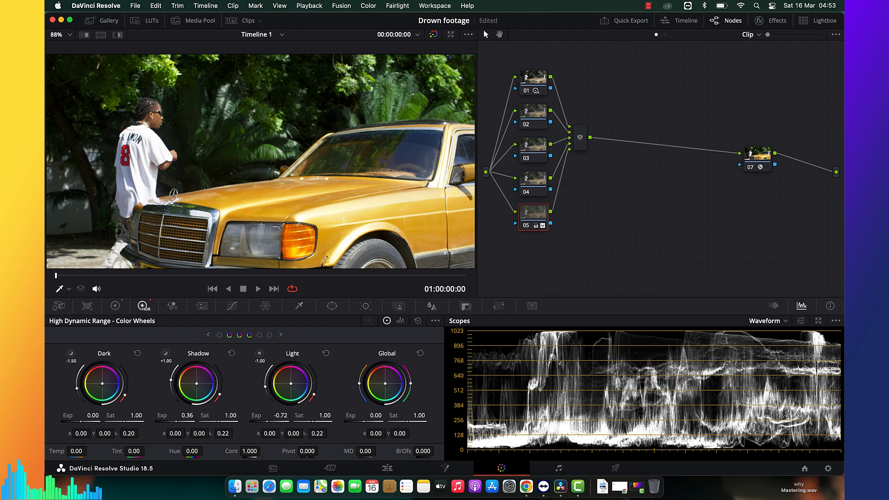
pyautogui.click(115, 306)
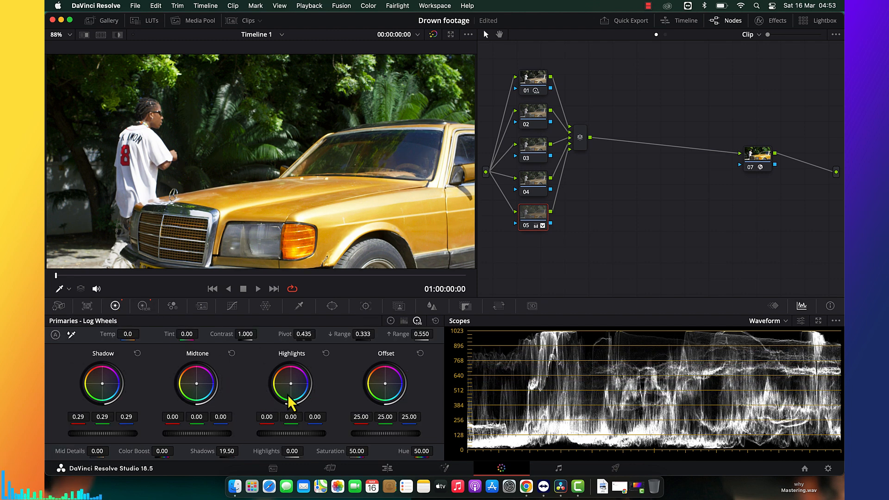
pyautogui.click(391, 321)
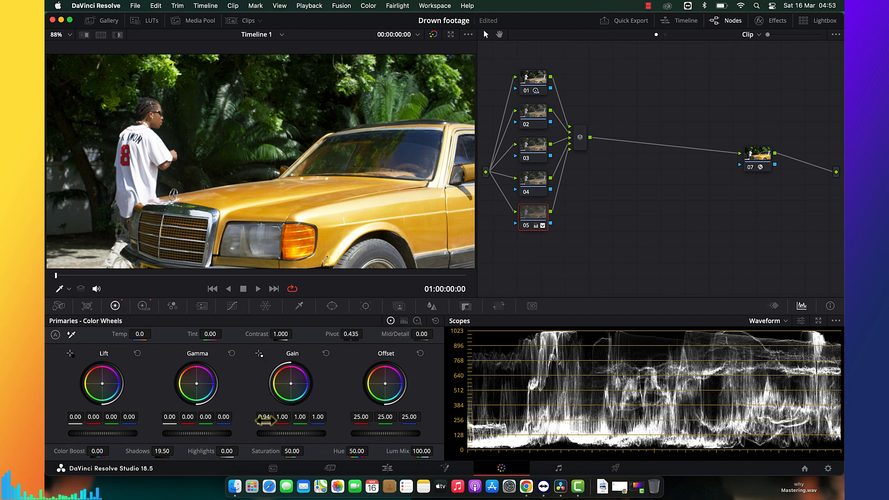
pyautogui.moveTo(288, 433); pyautogui.dragTo(282, 433)
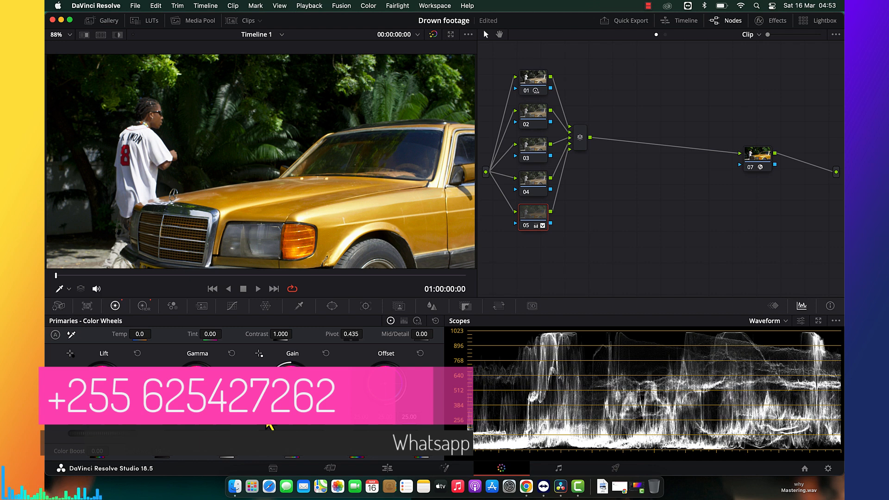
pyautogui.click(144, 306)
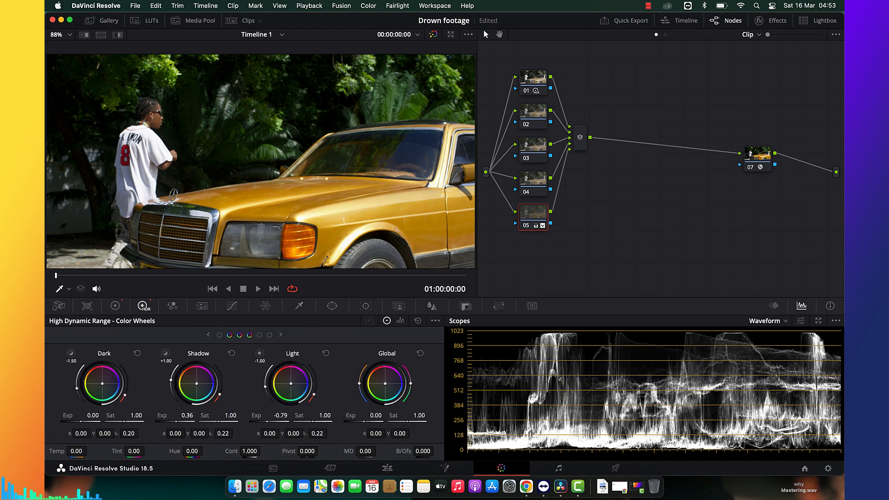
# Raise node 05's primaries Shadows to 37.50 and check the picture full screen
pyautogui.click(115, 306)
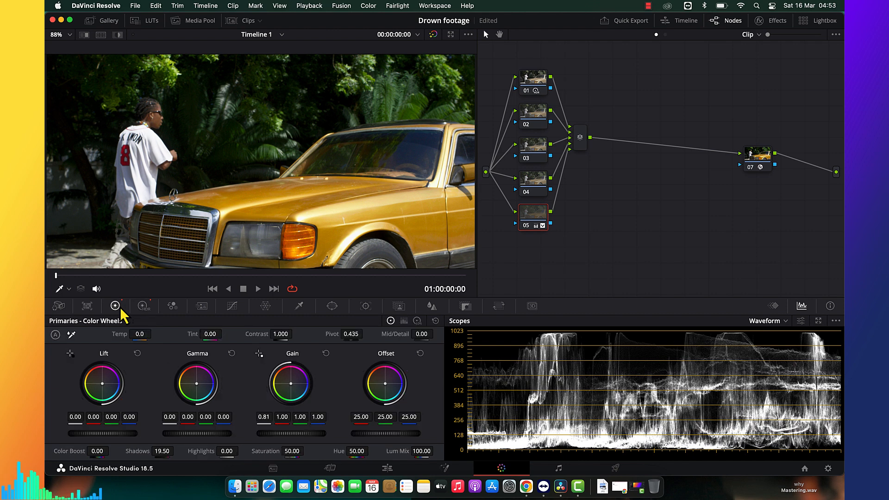
pyautogui.moveTo(162, 452); pyautogui.dragTo(180, 452)
pyautogui.press('super+f')
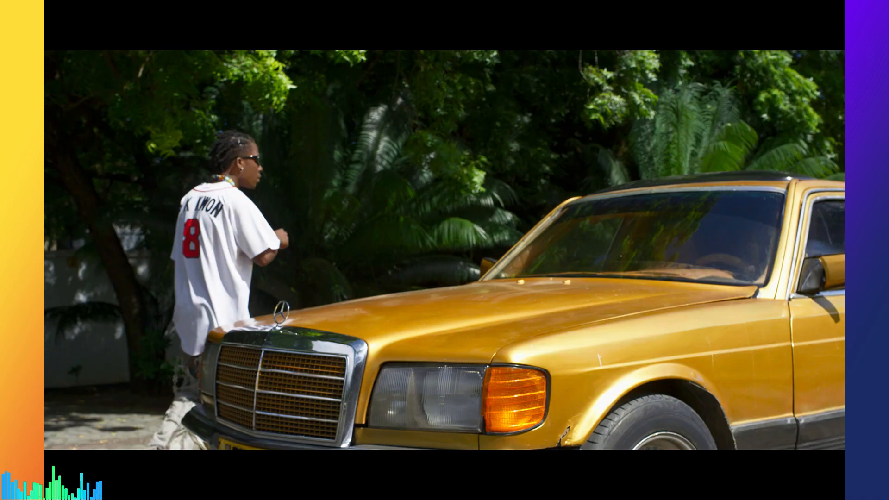
pyautogui.press('Escape')
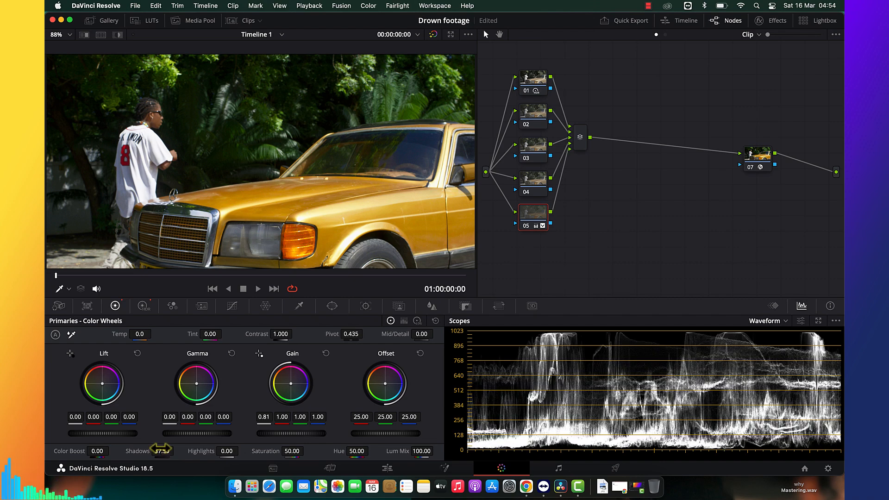
# In node 05's log wheels, set Highlights to -0.48 with a high range of 0.360, and review the picture full screen
pyautogui.click(143, 305)
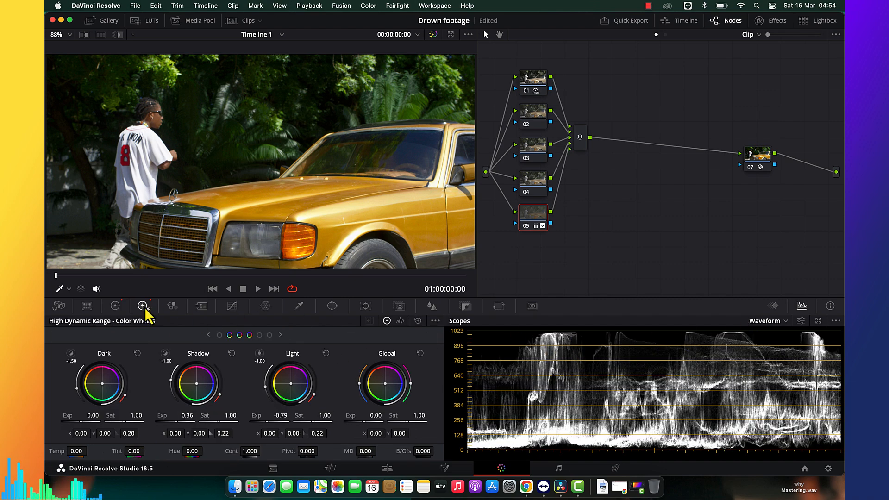
pyautogui.click(115, 306)
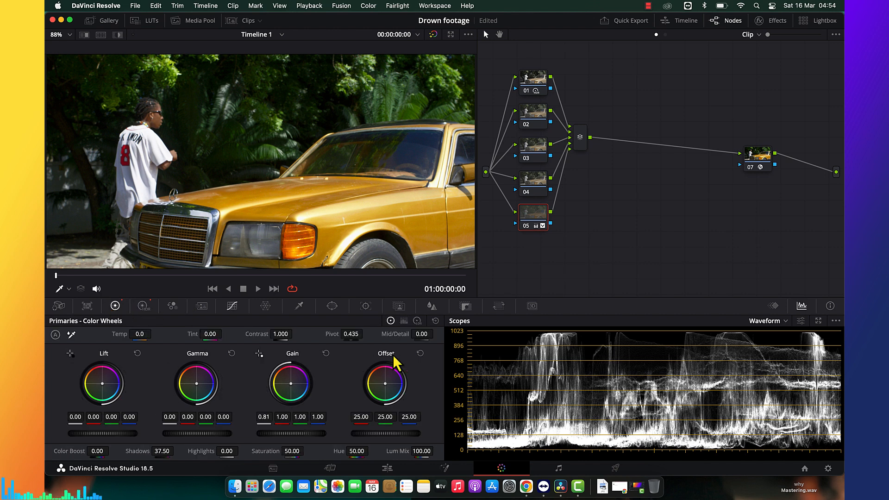
pyautogui.click(418, 320)
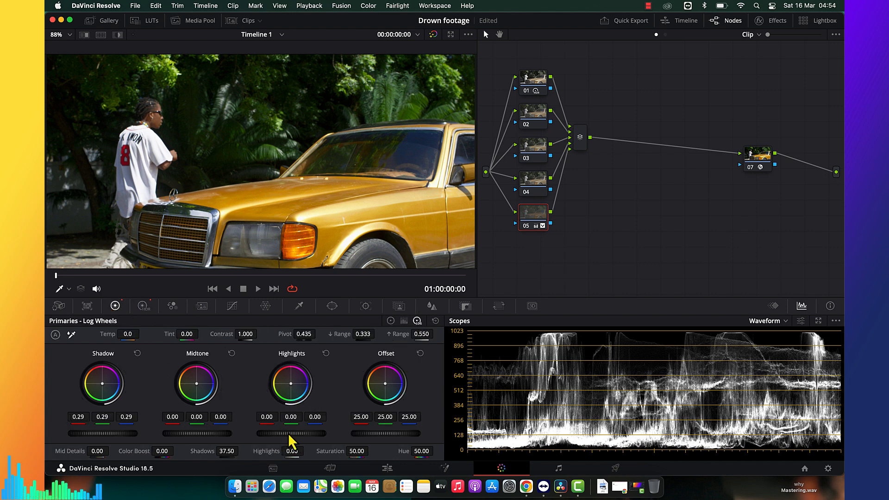
pyautogui.moveTo(289, 435); pyautogui.dragTo(265, 435)
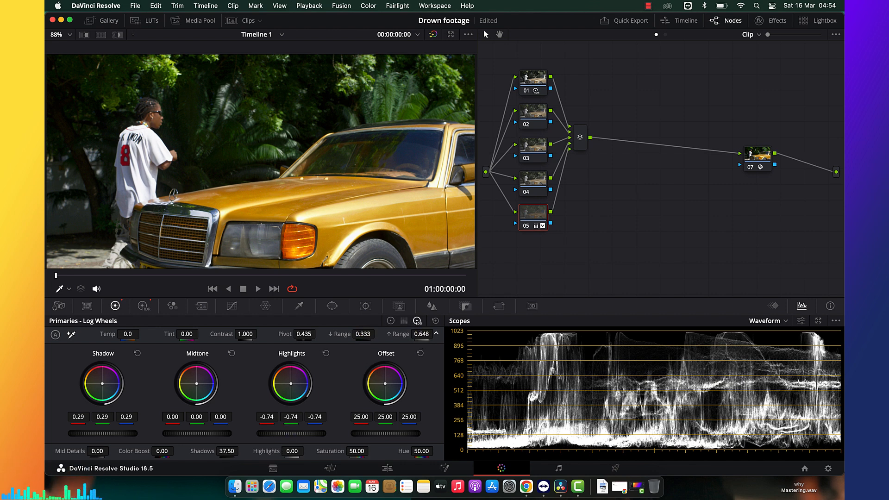
pyautogui.moveTo(421, 334); pyautogui.dragTo(348, 334)
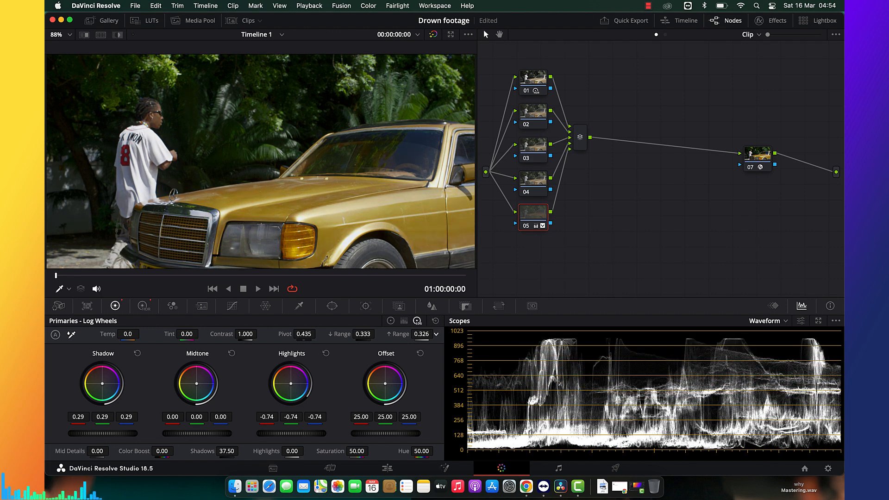
pyautogui.moveTo(421, 334); pyautogui.dragTo(438, 334)
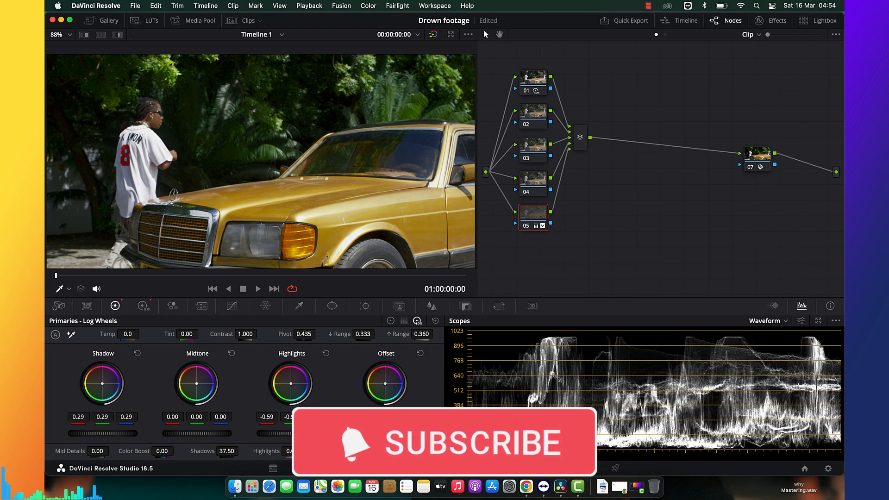
pyautogui.moveTo(296, 434); pyautogui.dragTo(390, 436)
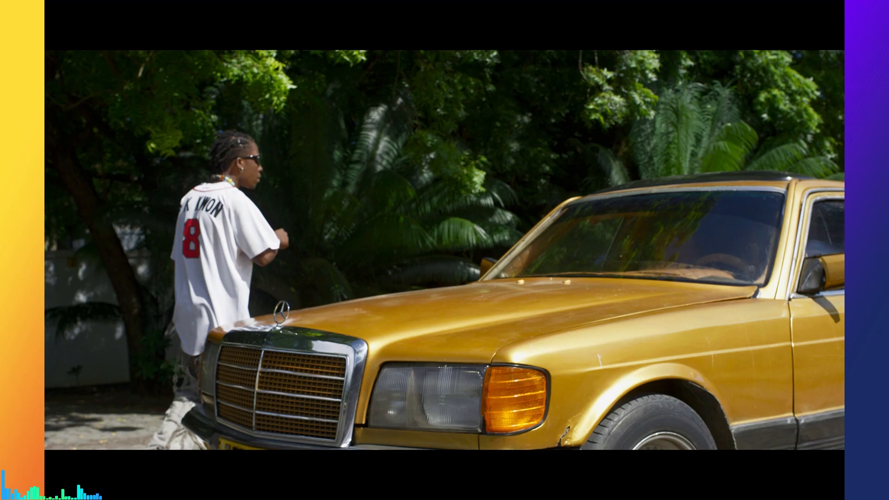
pyautogui.press('Escape')
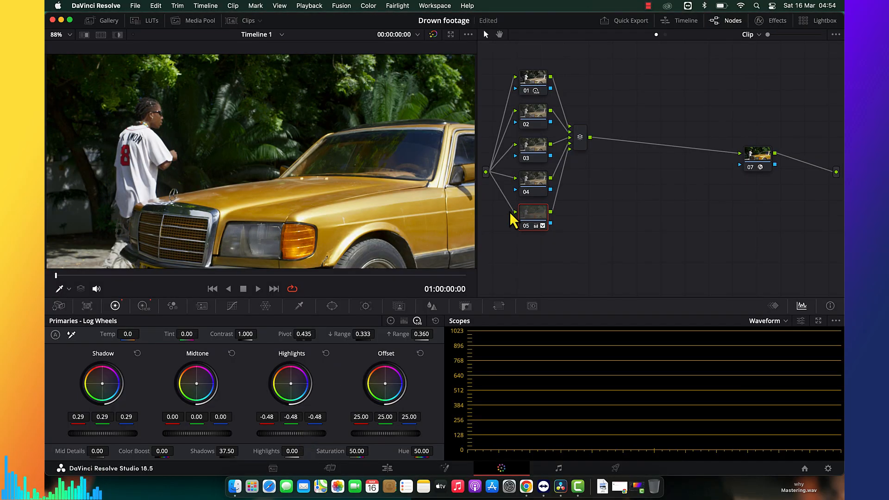
# Set node 02's saturation to 70 and check the picture full screen
pyautogui.click(535, 119)
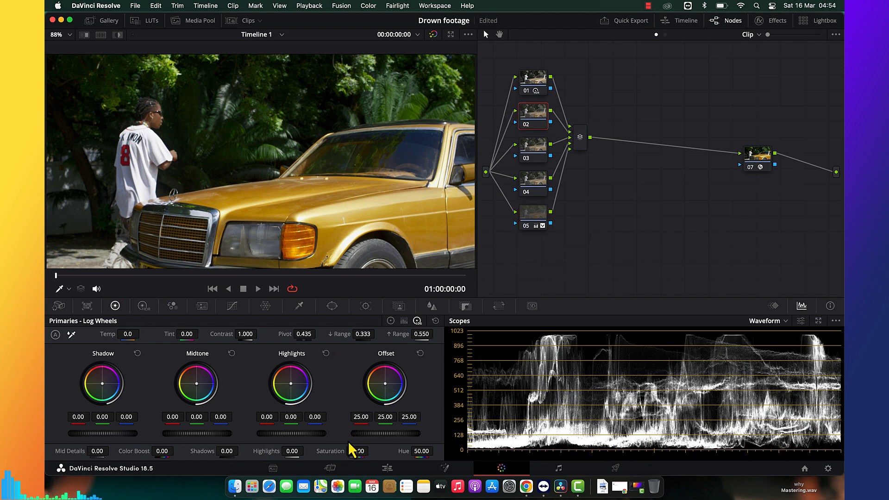
pyautogui.moveTo(361, 451); pyautogui.dragTo(403, 451)
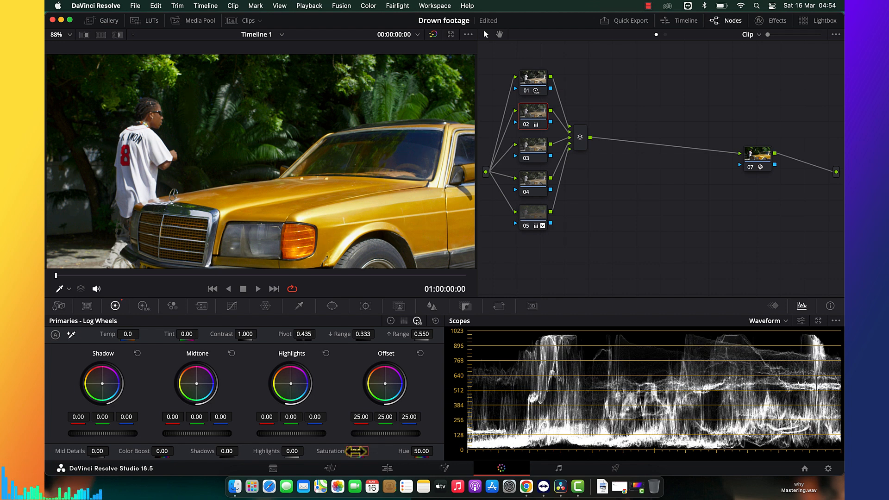
pyautogui.click(355, 451)
pyautogui.write('70')
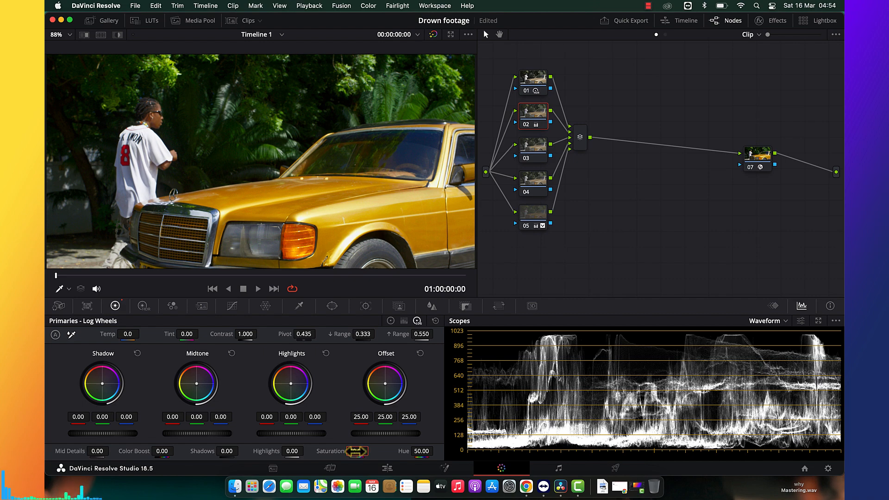
pyautogui.press('Return')
pyautogui.press('super+f')
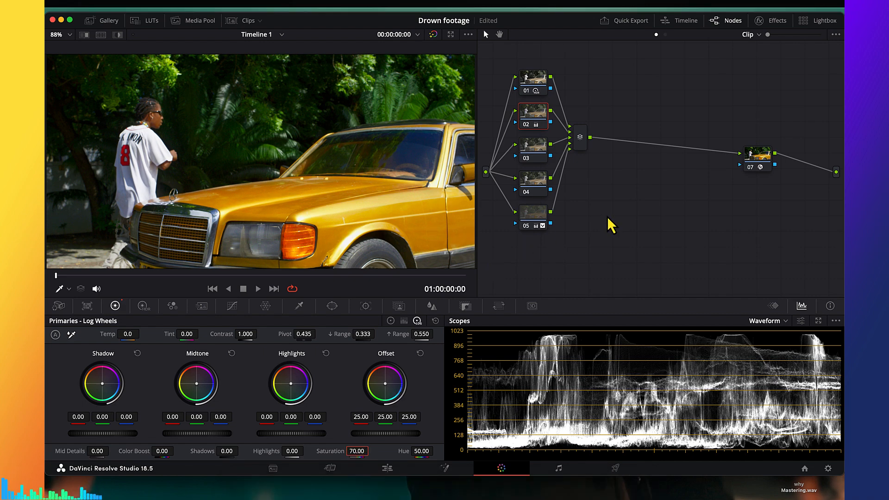
pyautogui.press('super+f')
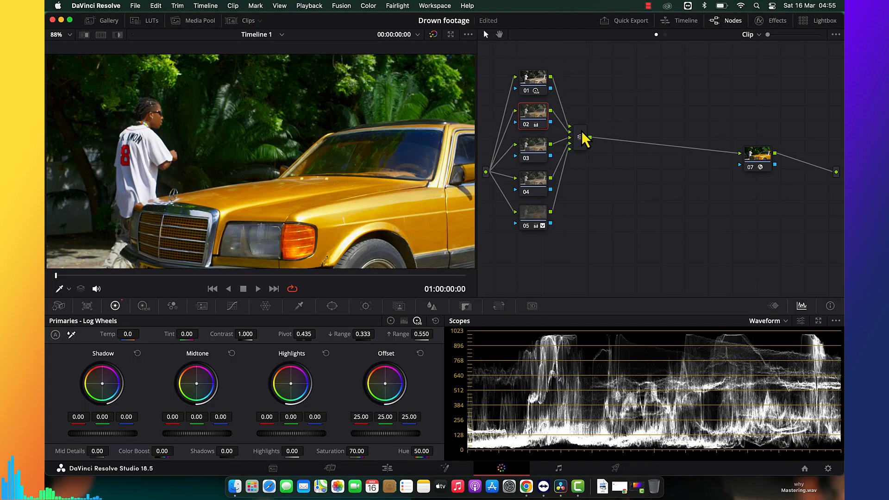
# Add a serial node directly after the parallel mixer, before the Color Space Transform node
pyautogui.click(581, 137)
pyautogui.hotkey('alt', 's')
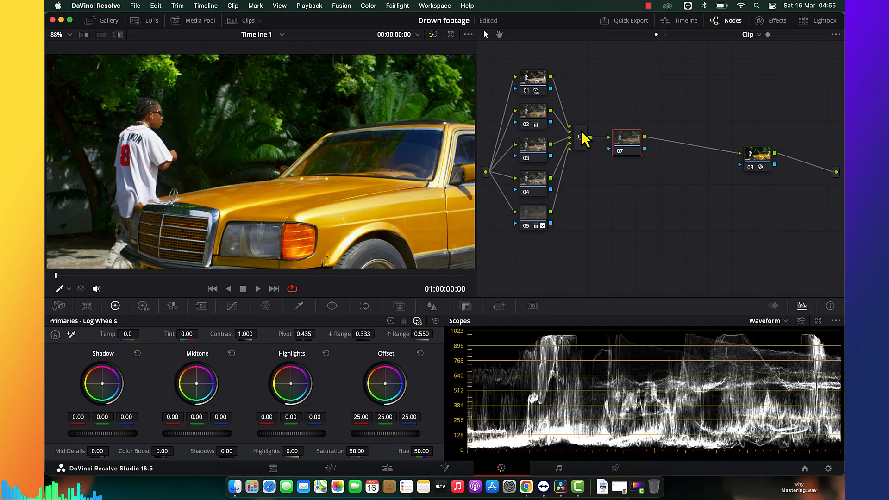
# Add three parallel nodes alongside node 07 and move the stack of four up so it lines up with the mixers
pyautogui.hotkey('alt', 'p')
pyautogui.hotkey('alt', 'p')
pyautogui.hotkey('alt', 'p')
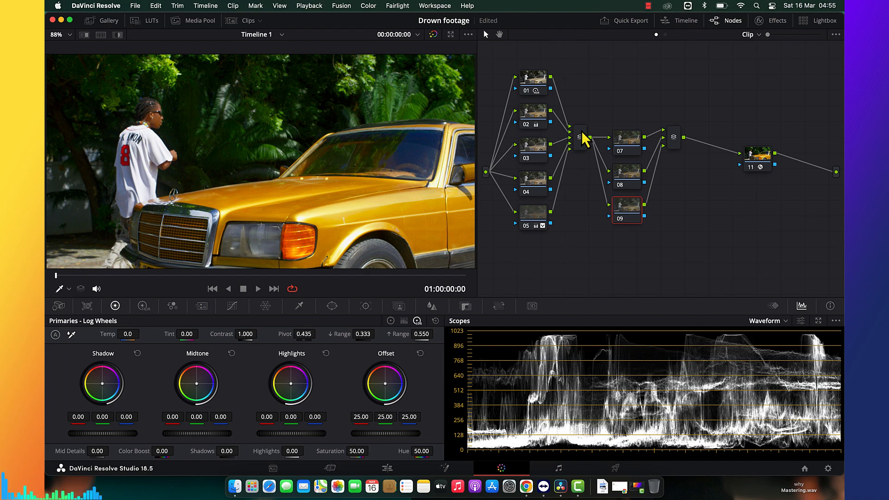
pyautogui.moveTo(635, 113); pyautogui.dragTo(616, 265)
pyautogui.click(639, 147)
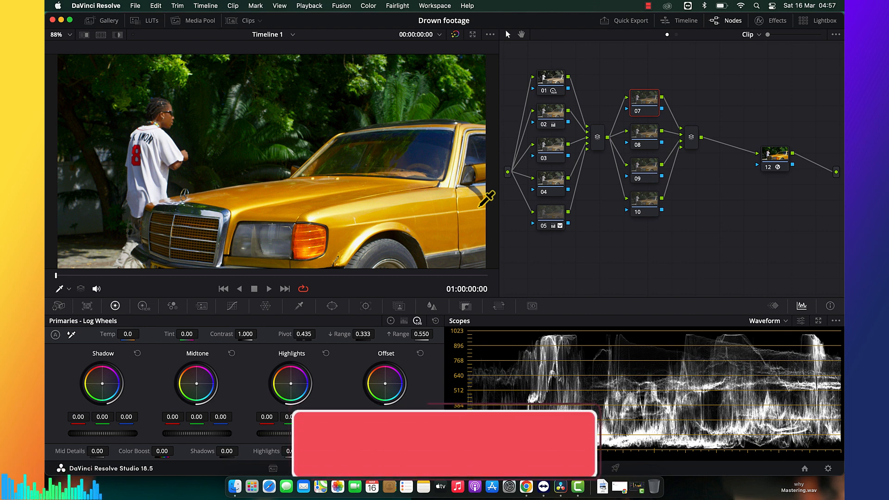
# Set node 08's Key Output Gain to 0.5
pyautogui.click(650, 145)
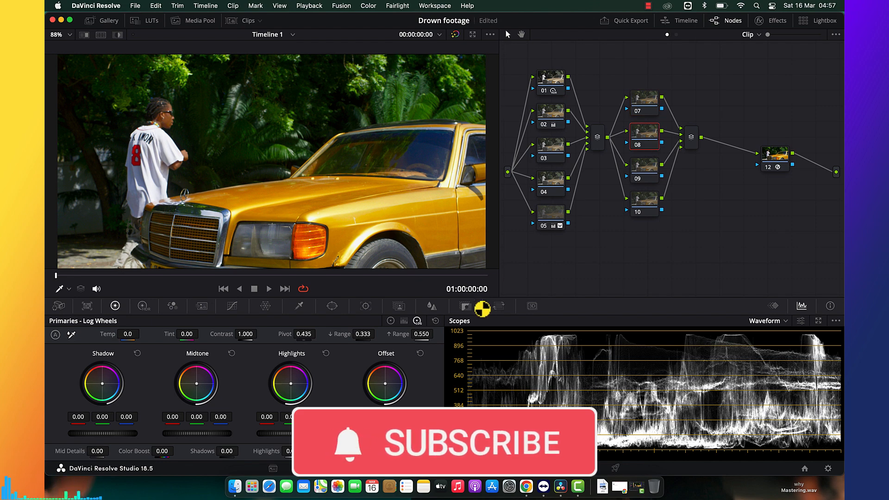
pyautogui.click(465, 307)
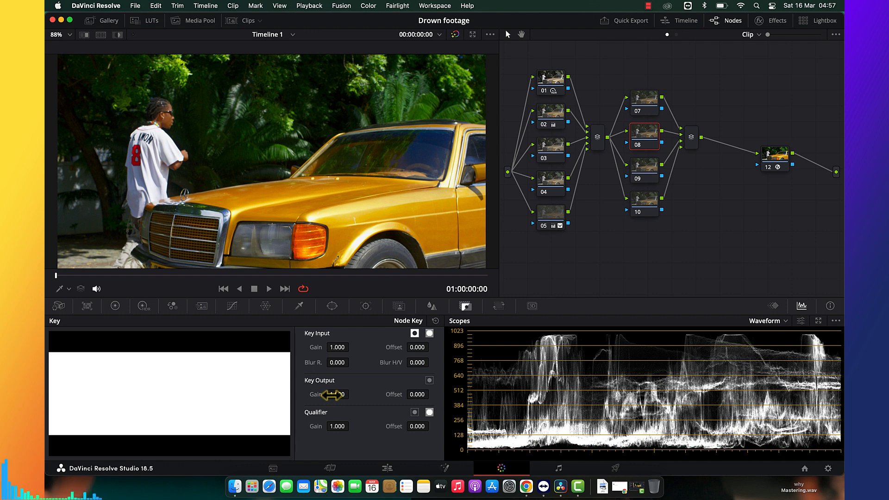
pyautogui.click(332, 395)
pyautogui.write('0.5')
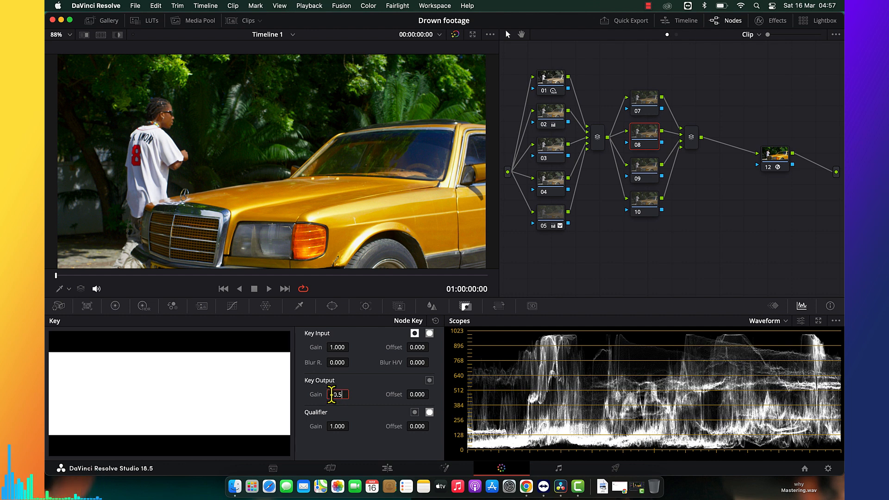
pyautogui.press('Return')
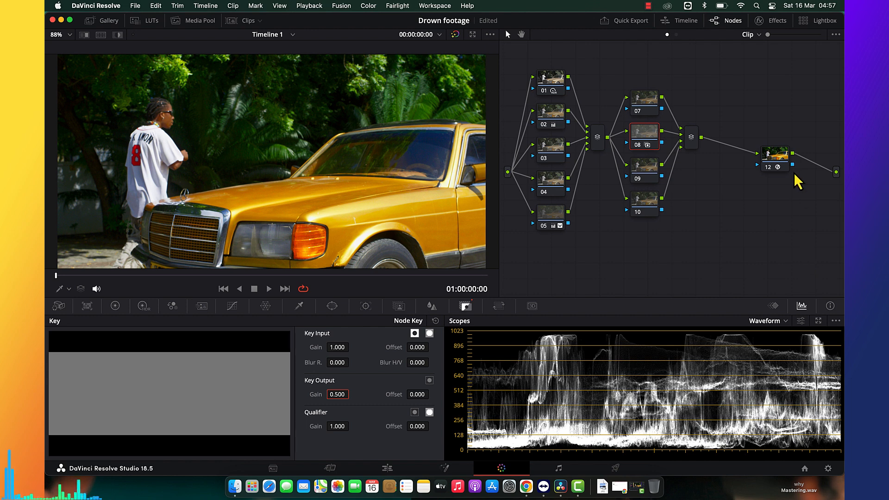
pyautogui.moveTo(778, 145); pyautogui.dragTo(775, 157)
pyautogui.hotkey('alt', 's')
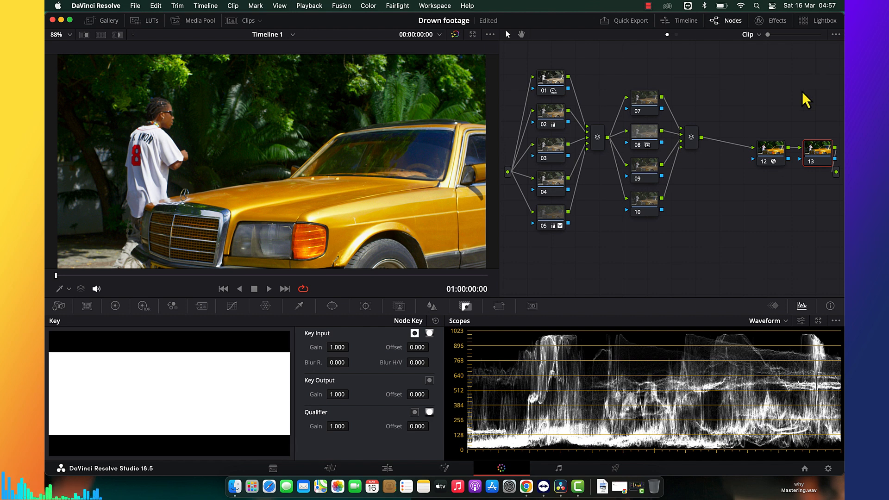
pyautogui.press('Delete')
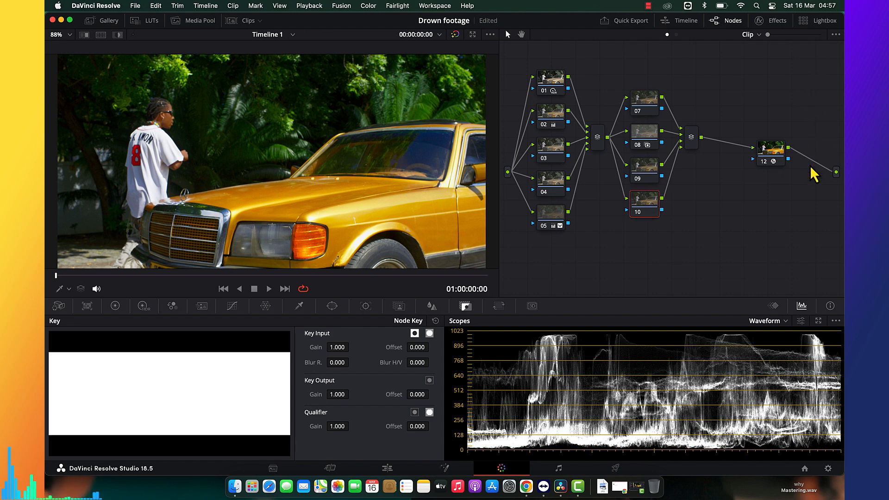
# With node 08 selected, look through the DirectorQim package's Skintone LUTs and open its Look DNA folder
pyautogui.click(653, 139)
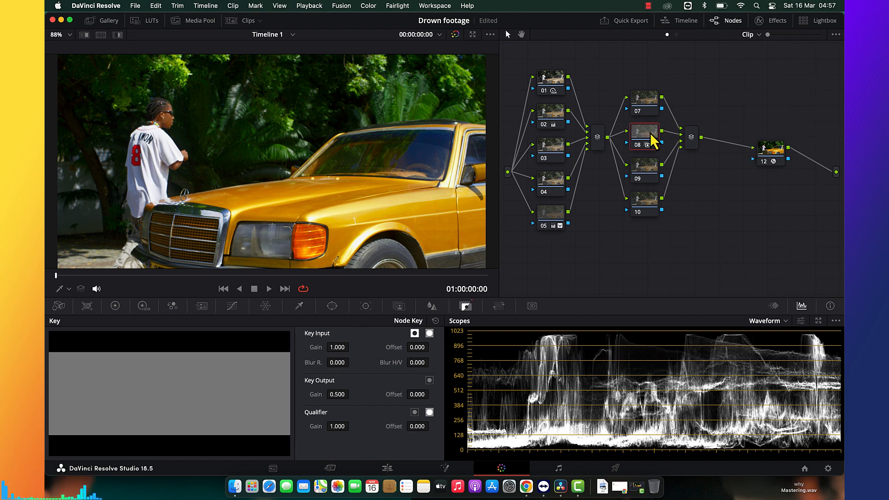
pyautogui.click(150, 21)
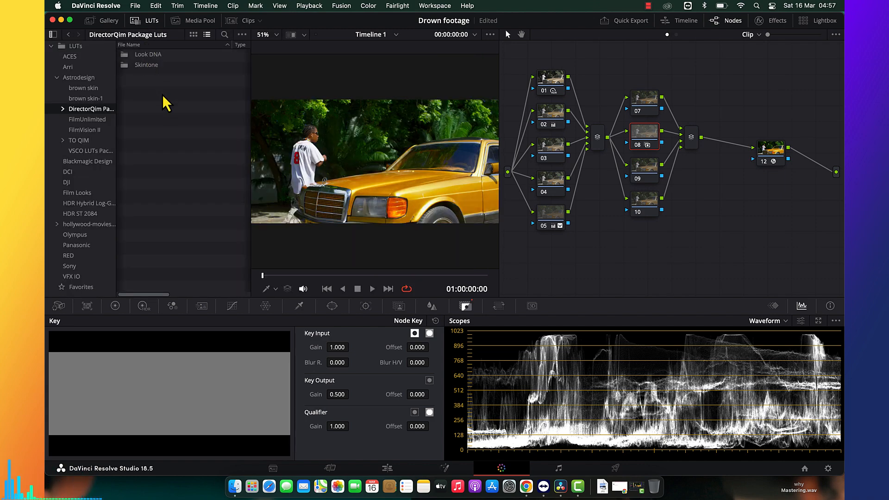
pyautogui.doubleClick(156, 66)
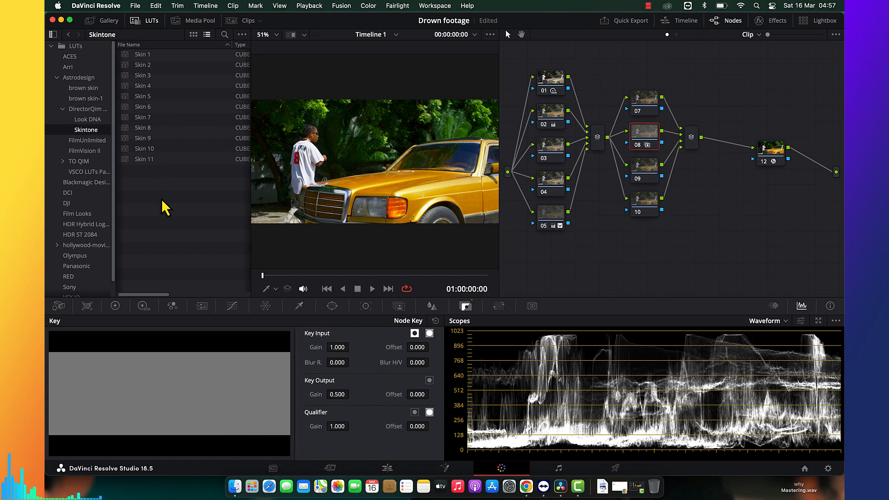
pyautogui.click(68, 39)
pyautogui.doubleClick(149, 57)
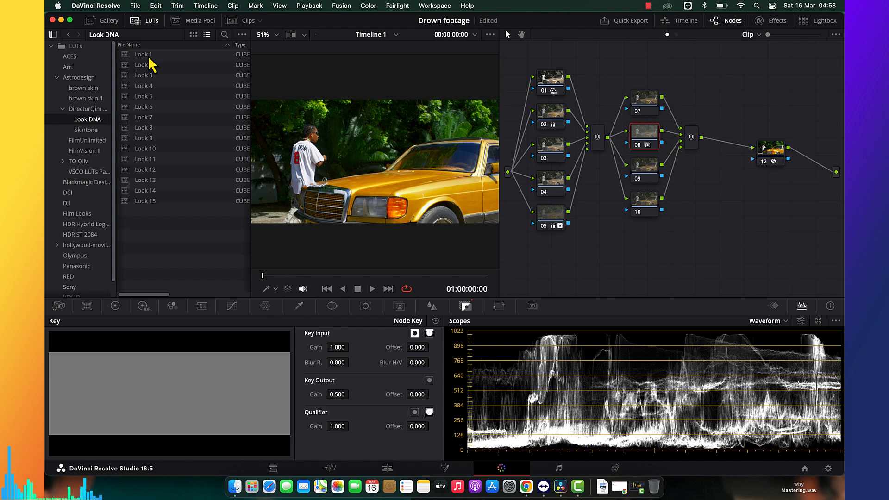
pyautogui.click(155, 57)
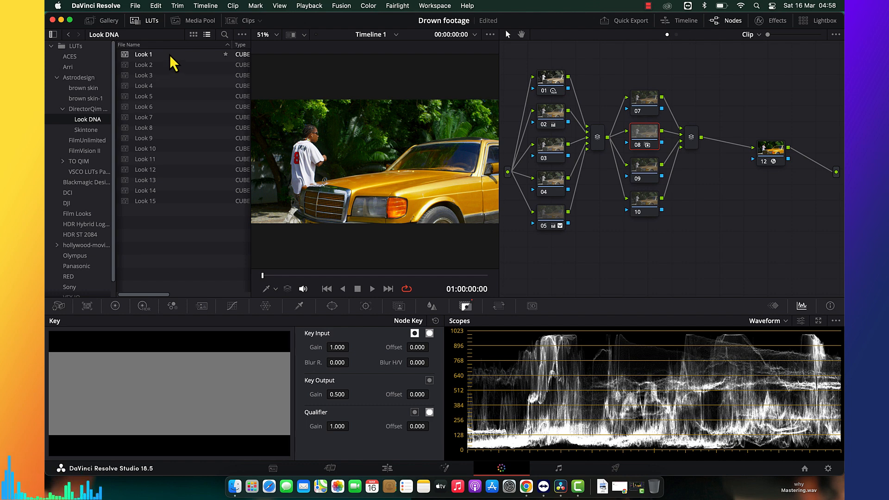
# Try out the Look DNA LUTs one after another on node 08, from Look 1 through Look 15
pyautogui.doubleClick(168, 55)
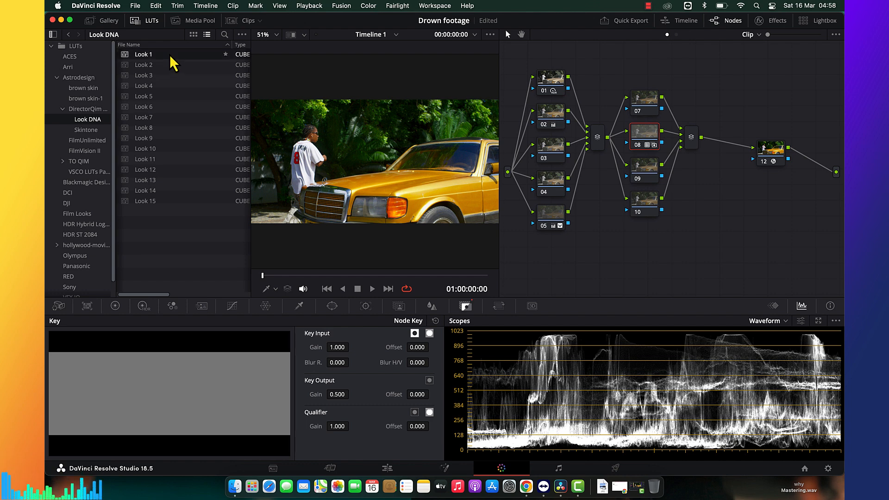
pyautogui.doubleClick(143, 68)
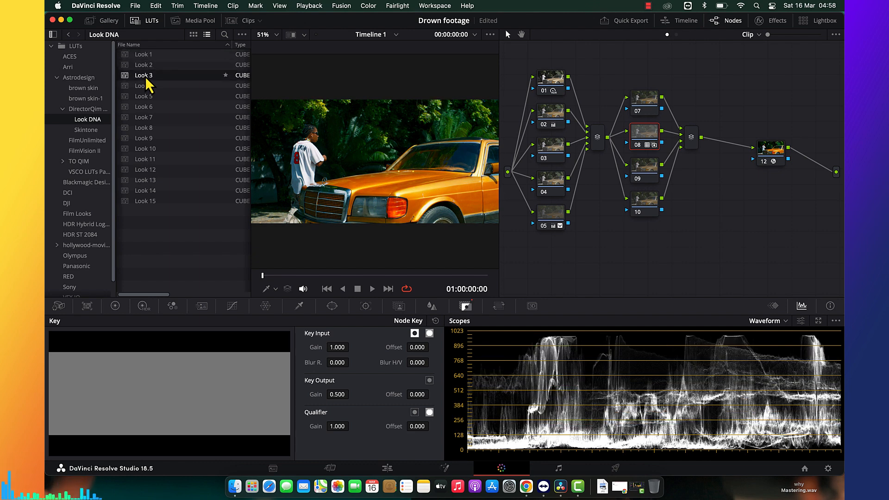
pyautogui.doubleClick(148, 87)
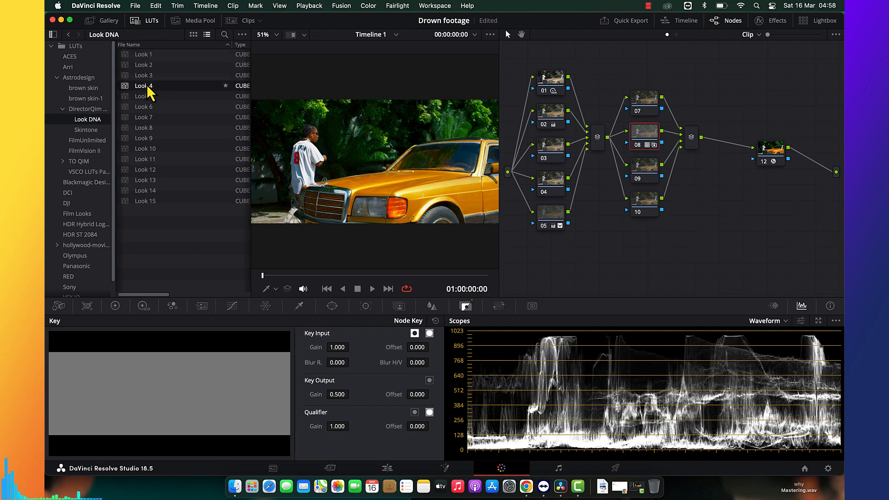
pyautogui.doubleClick(149, 99)
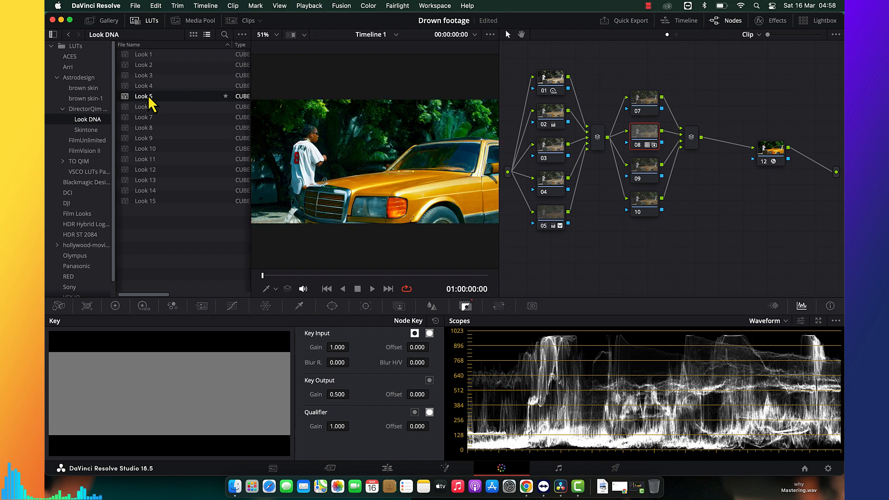
pyautogui.doubleClick(150, 109)
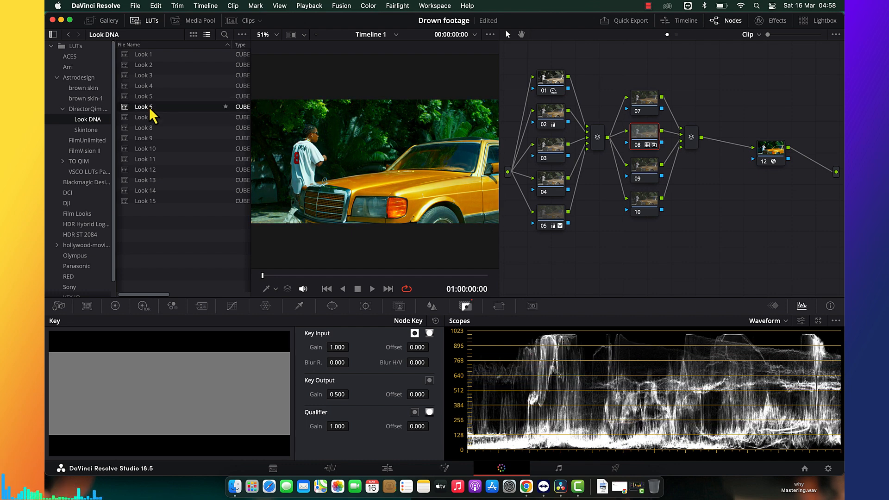
pyautogui.doubleClick(152, 119)
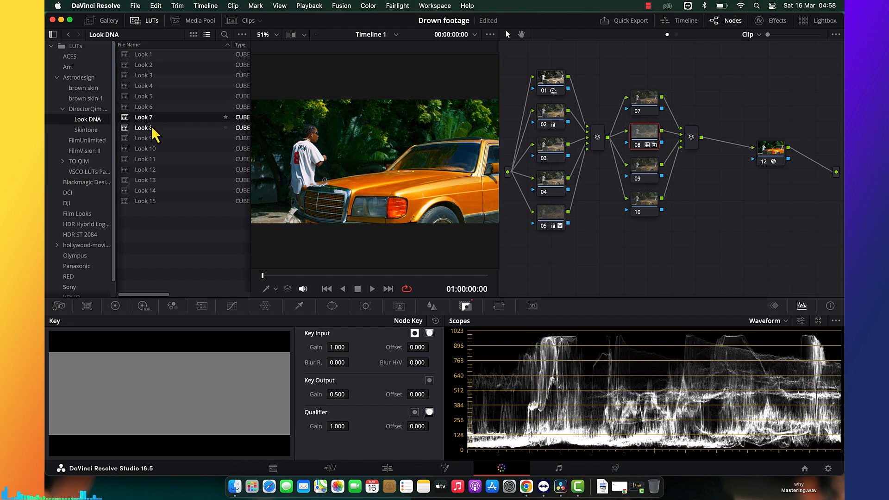
pyautogui.doubleClick(156, 127)
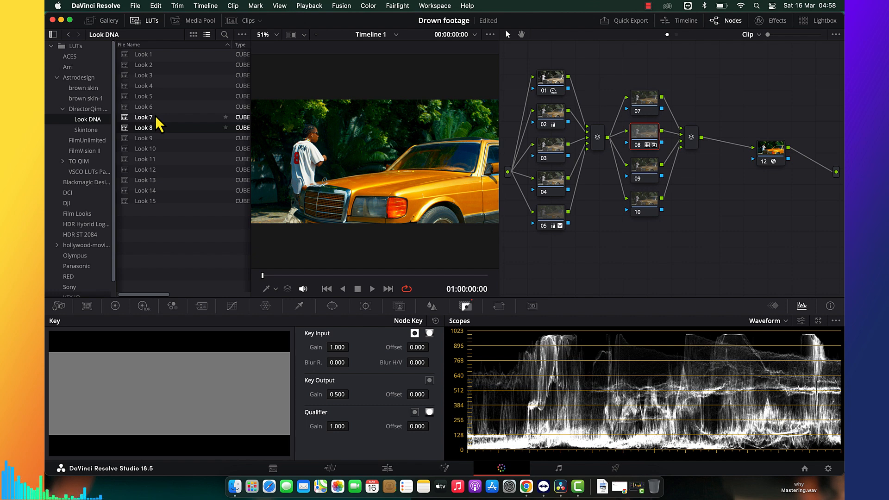
pyautogui.doubleClick(157, 118)
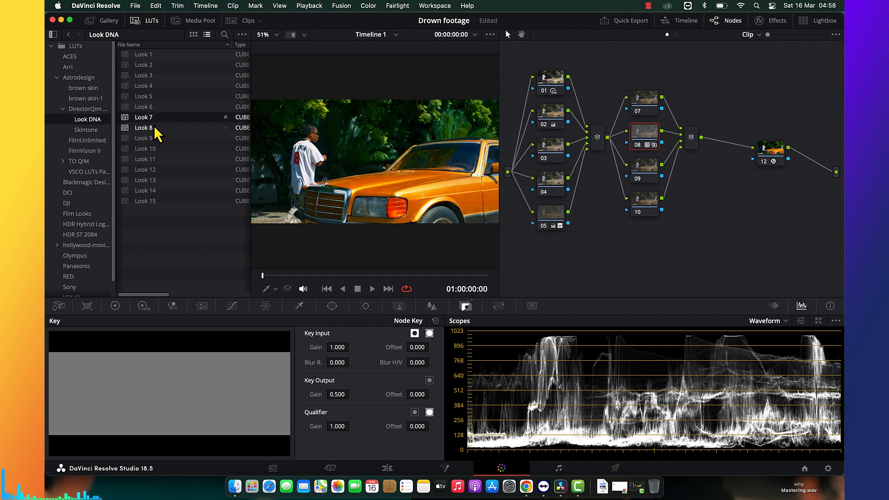
pyautogui.doubleClick(156, 128)
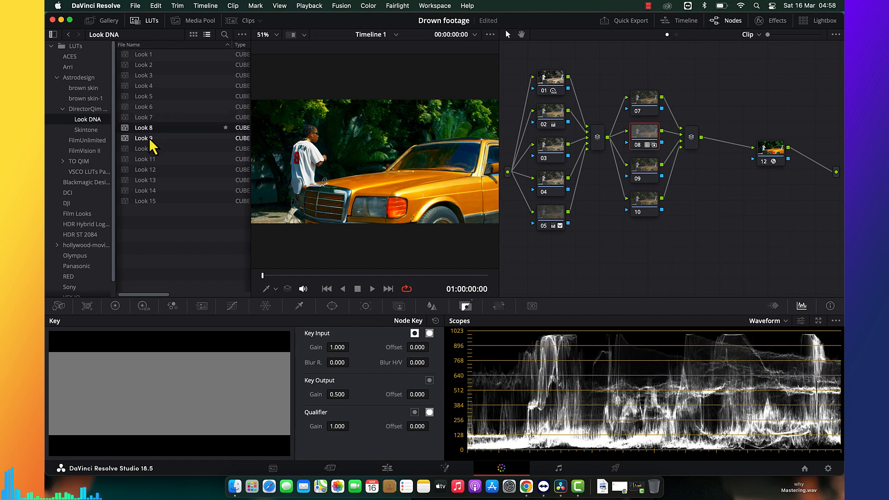
pyautogui.doubleClick(151, 138)
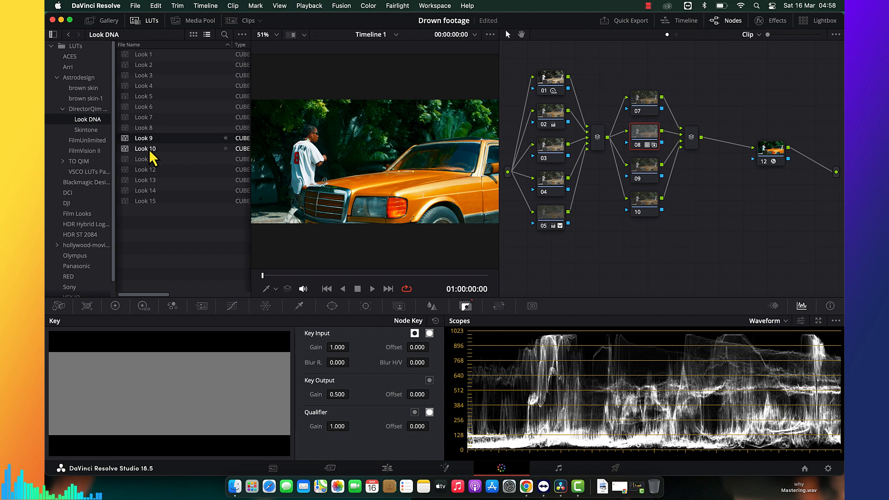
pyautogui.doubleClick(150, 150)
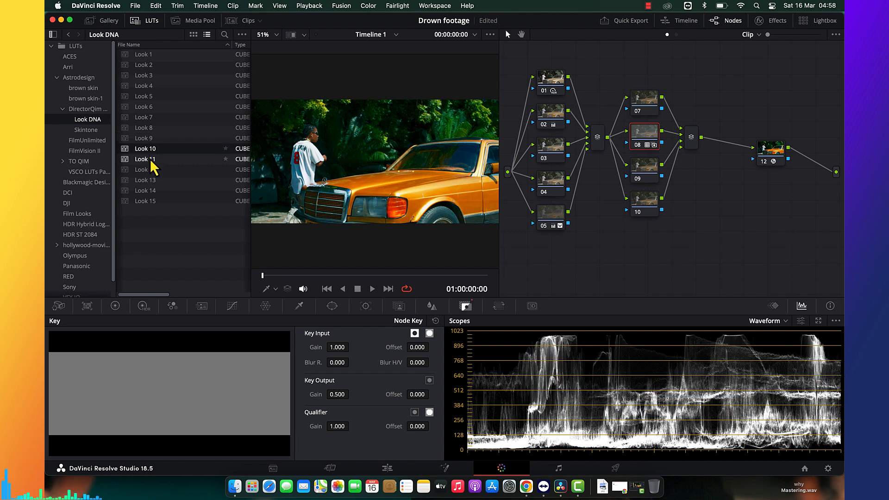
pyautogui.doubleClick(151, 160)
pyautogui.doubleClick(151, 170)
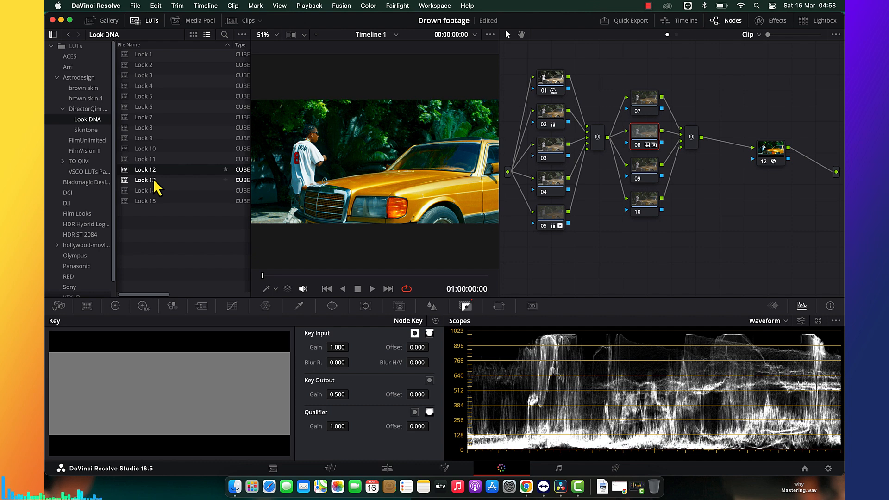
pyautogui.doubleClick(154, 180)
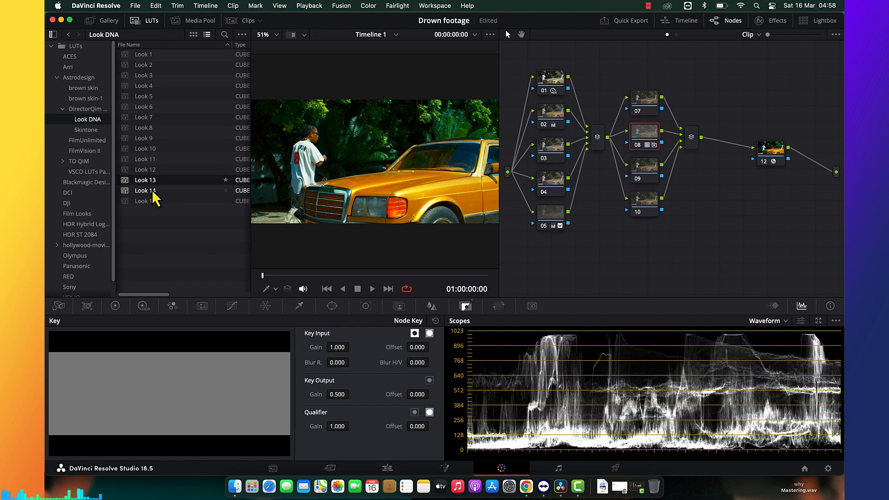
pyautogui.doubleClick(153, 190)
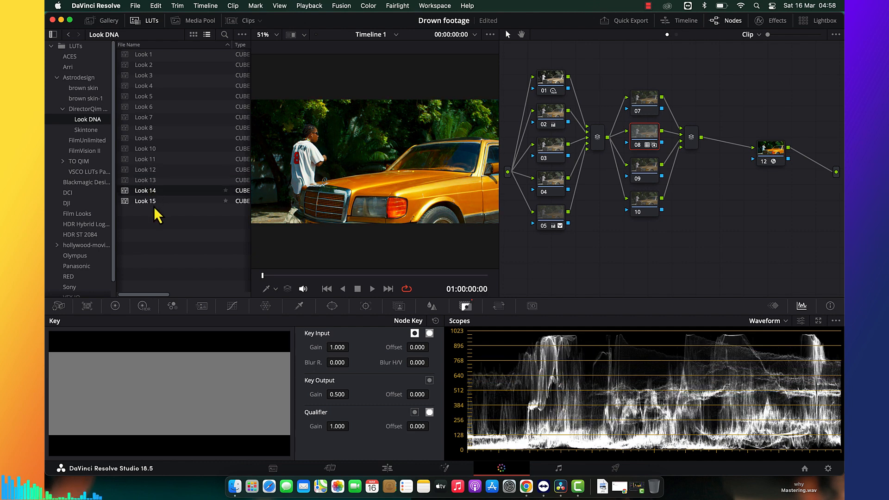
pyautogui.doubleClick(155, 202)
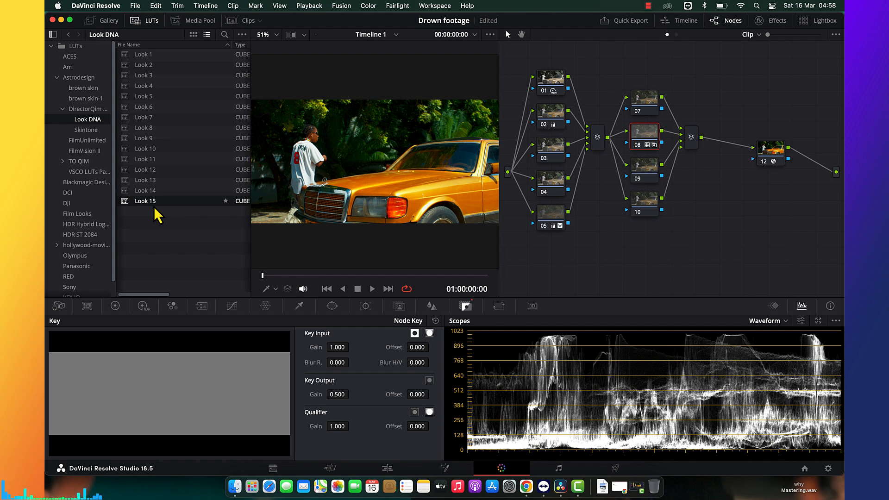
# Apply the Look 2 LUT to node 08, close the LUT browser, and compare the picture with the node off and on
pyautogui.doubleClick(150, 65)
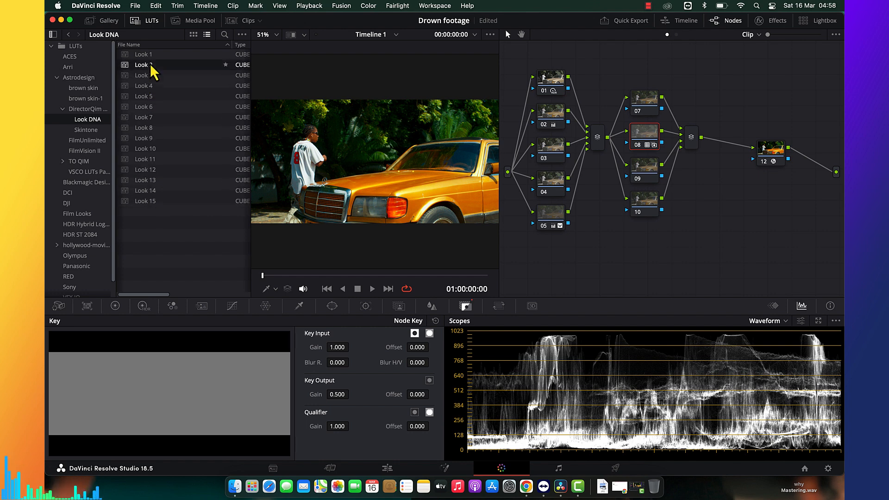
pyautogui.click(150, 25)
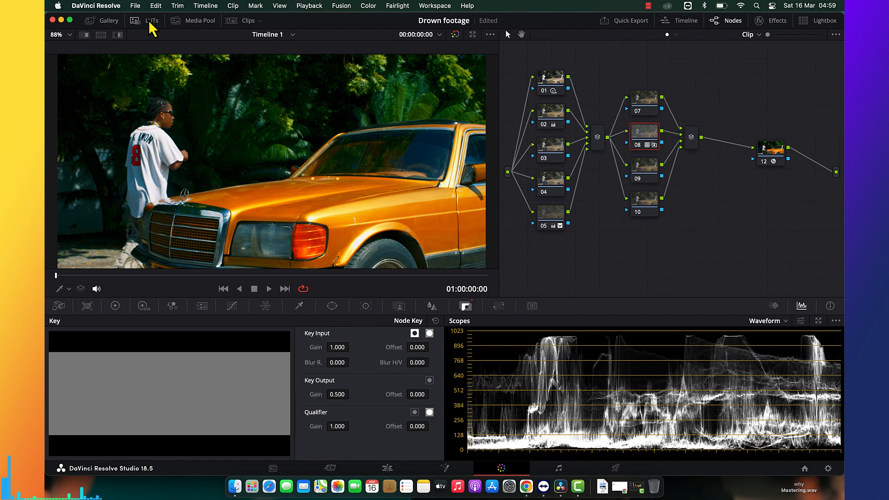
pyautogui.press('super+d')
pyautogui.press('super+d')
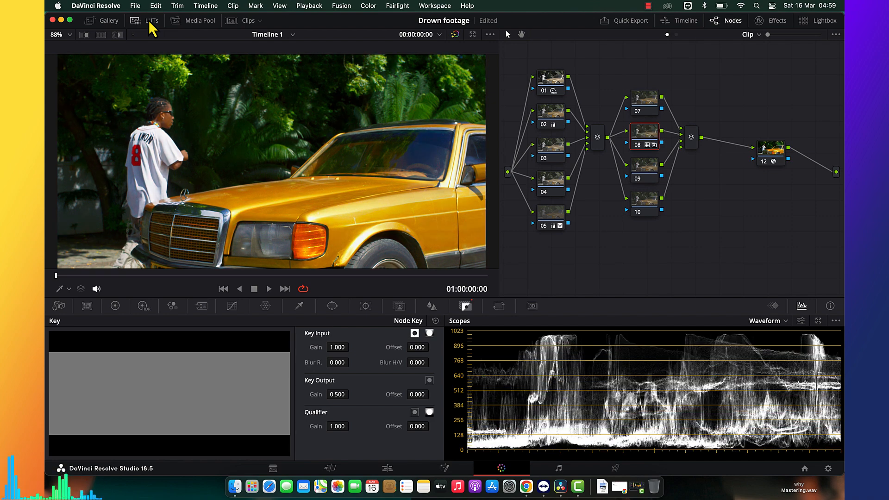
pyautogui.press('super+d')
pyautogui.press('super+d')
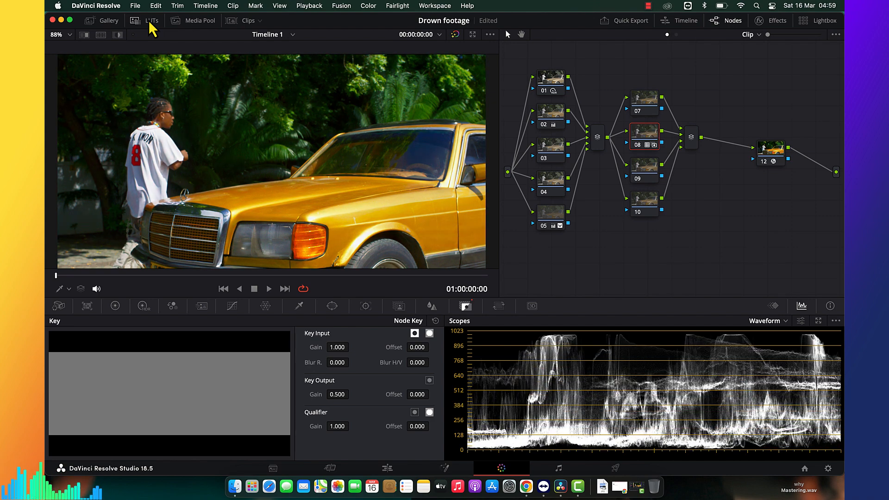
# Warm the picture by setting node 07's primaries Temp to 130.0, and save the project
pyautogui.click(647, 96)
pyautogui.click(117, 308)
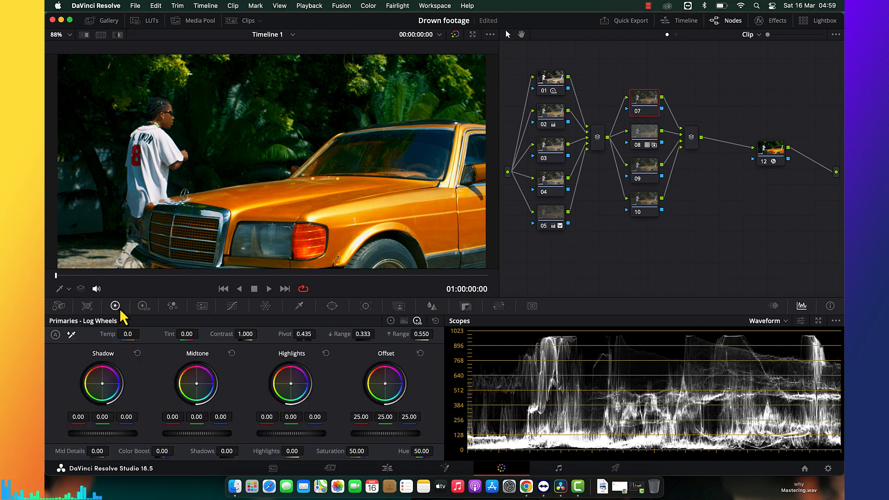
pyautogui.moveTo(142, 334); pyautogui.dragTo(144, 334)
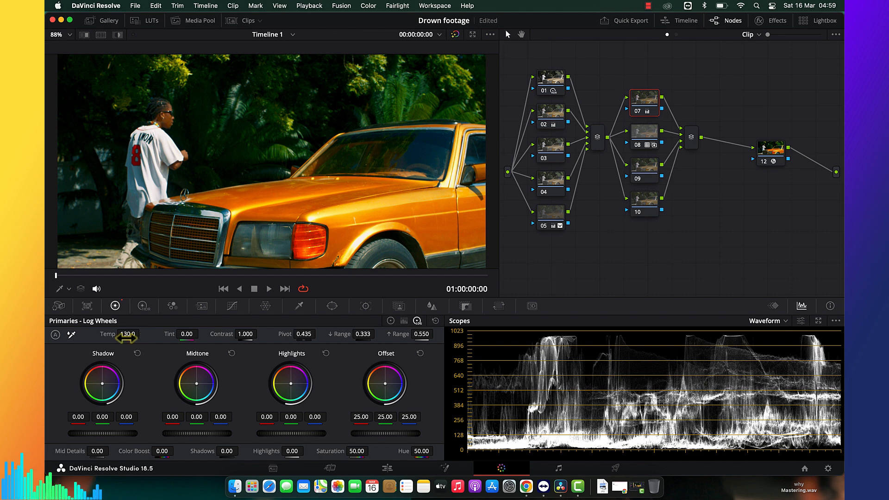
pyautogui.press('super+s')
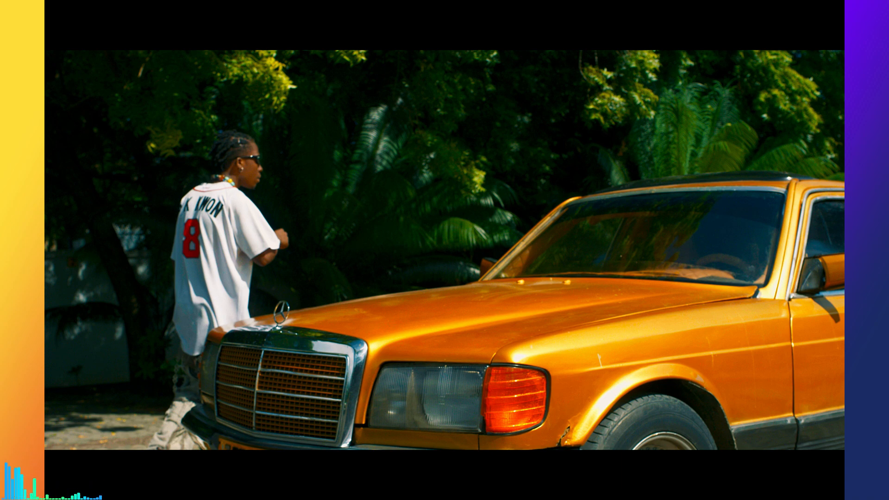
# Warm the picture further by setting node 07's primaries Temp to 200.0
pyautogui.press('Escape')
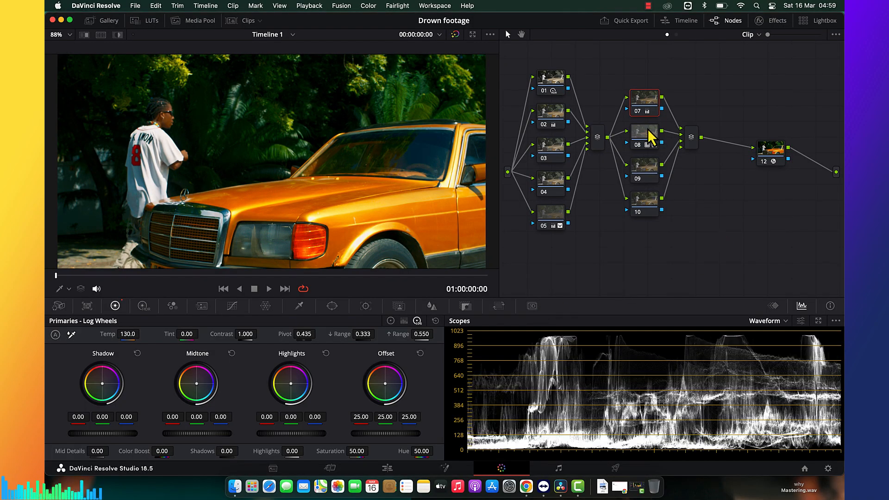
pyautogui.click(649, 137)
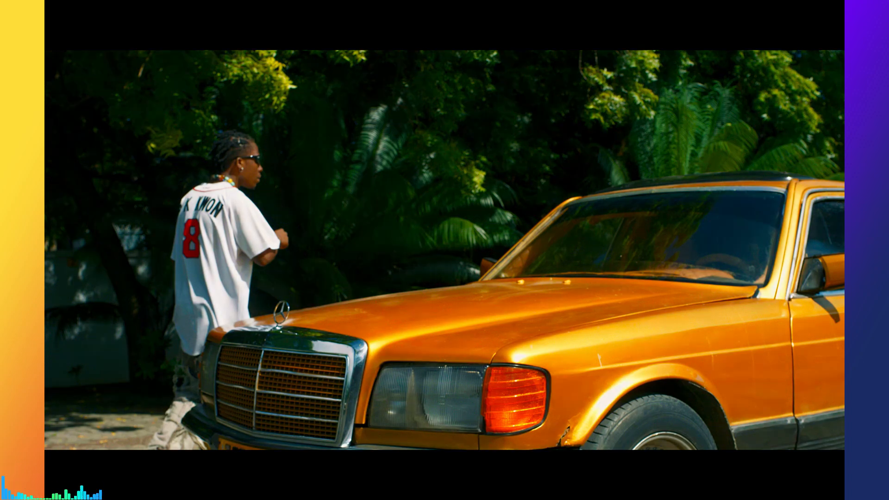
pyautogui.press('Escape')
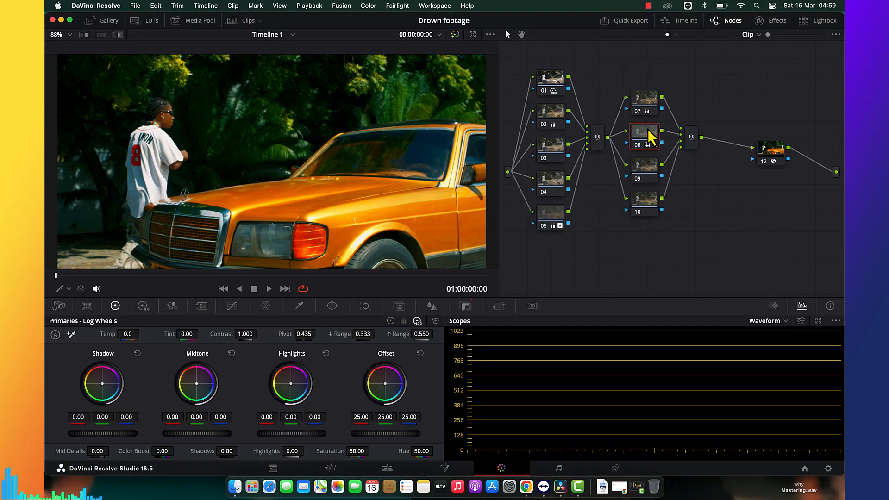
pyautogui.click(647, 101)
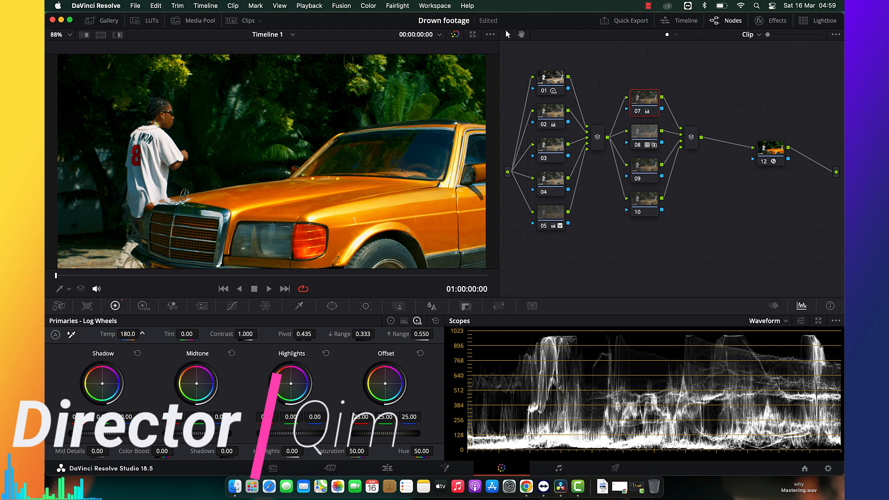
pyautogui.click(143, 333)
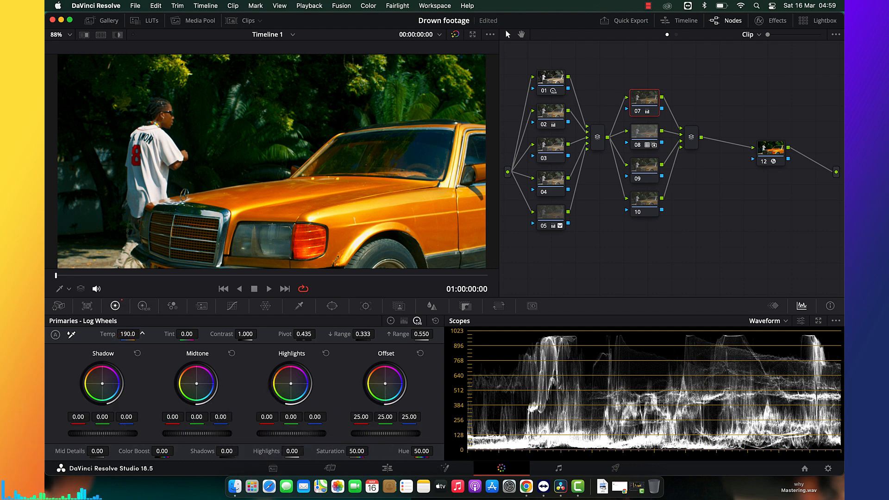
pyautogui.click(142, 334)
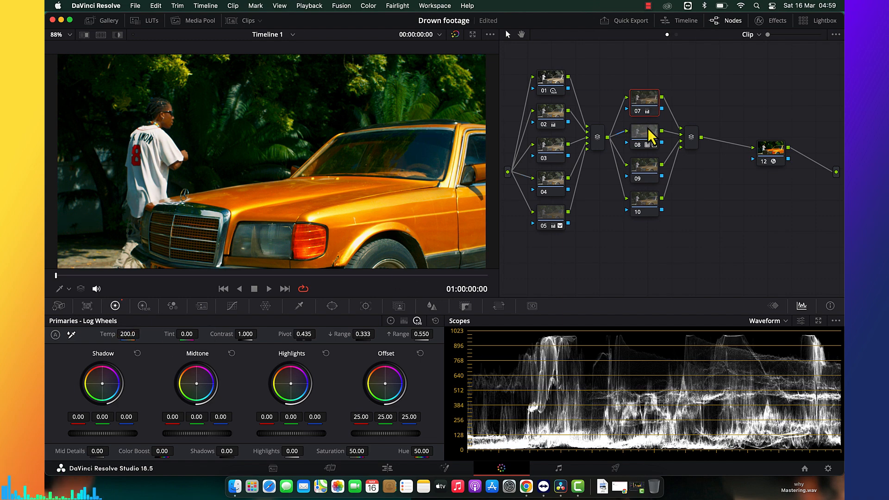
# Compare the full-screen picture with the selected node turned off and on
pyautogui.press('super+f')
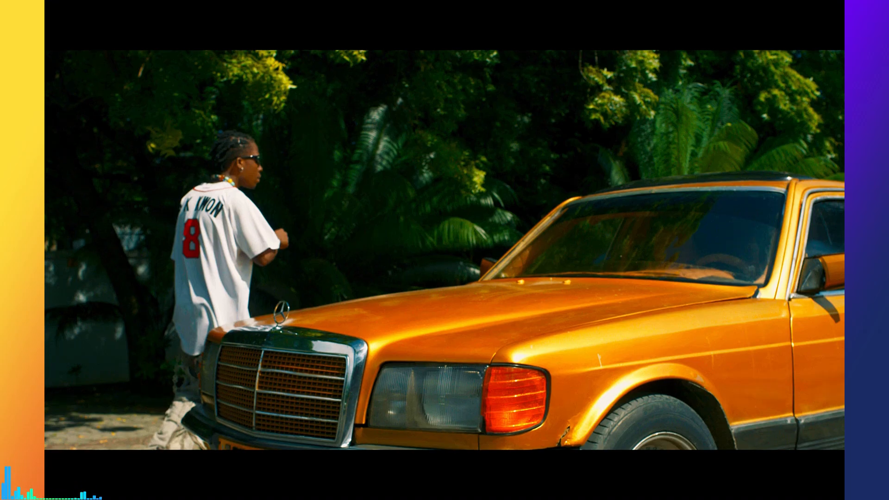
pyautogui.press('super+d')
pyautogui.press('super+d')
pyautogui.press('super+d')
pyautogui.press('super+d')
pyautogui.press('super+f')
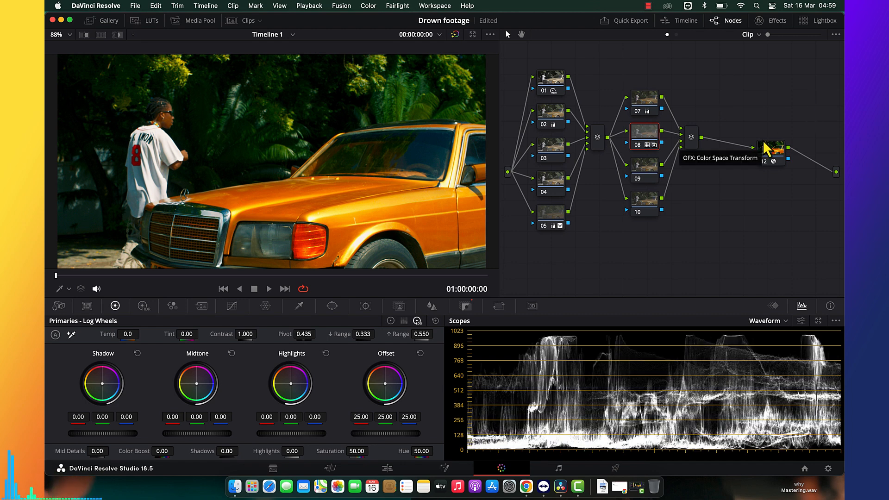
# On node 04, set the primaries Shadows to 13.50 and Highlights to -11.00, and check the picture full screen
pyautogui.click(556, 187)
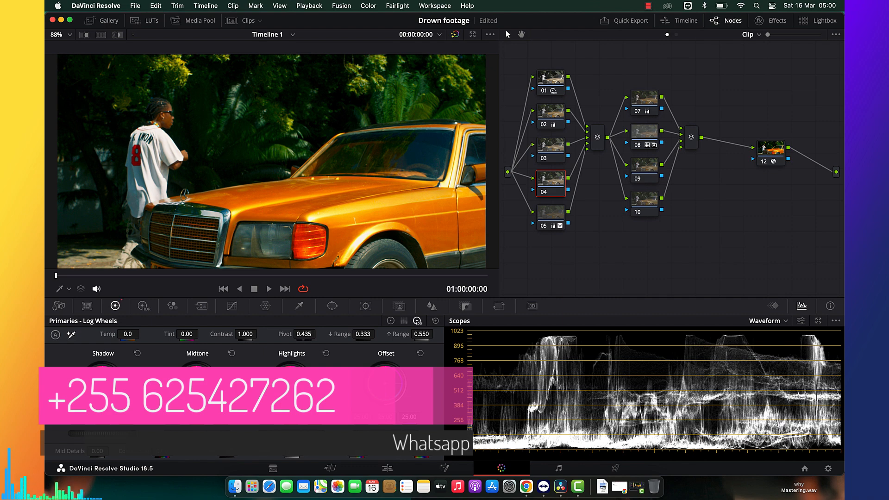
pyautogui.moveTo(227, 451); pyautogui.dragTo(241, 451)
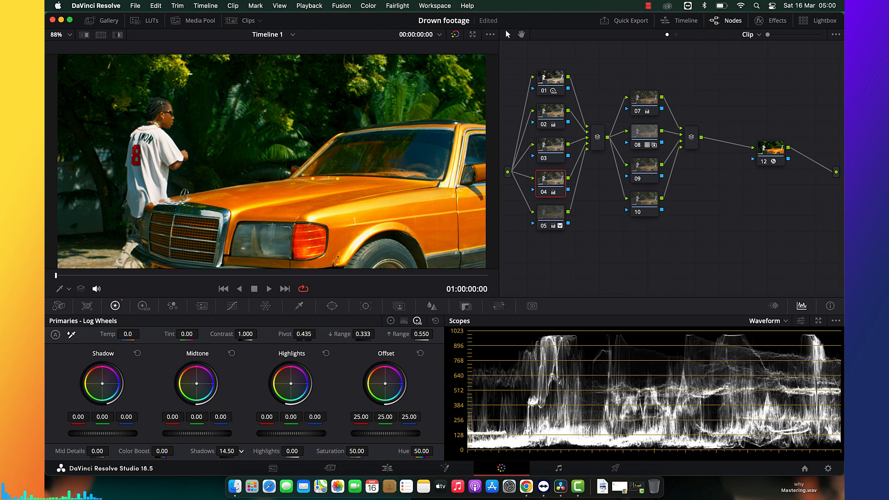
pyautogui.moveTo(241, 450); pyautogui.dragTo(268, 452)
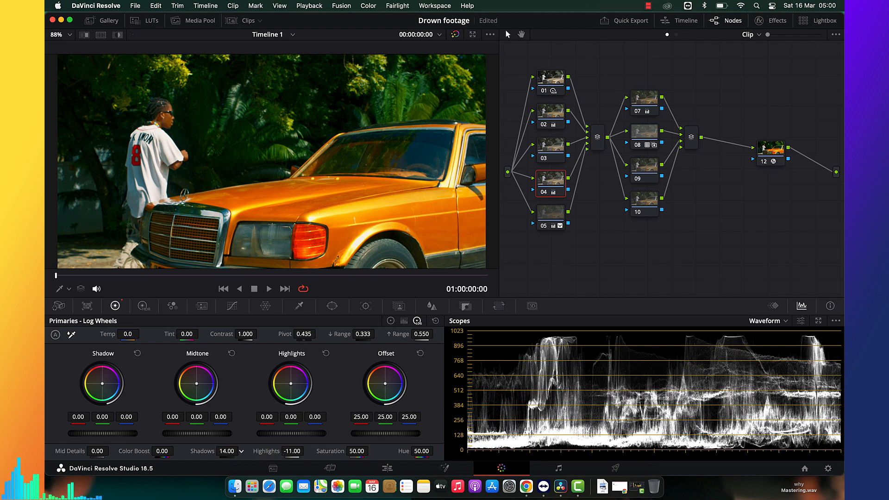
pyautogui.press('super+f')
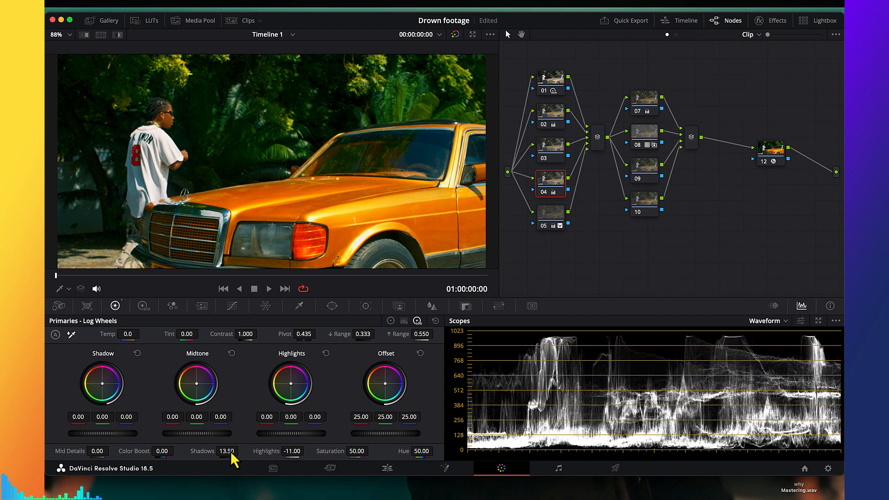
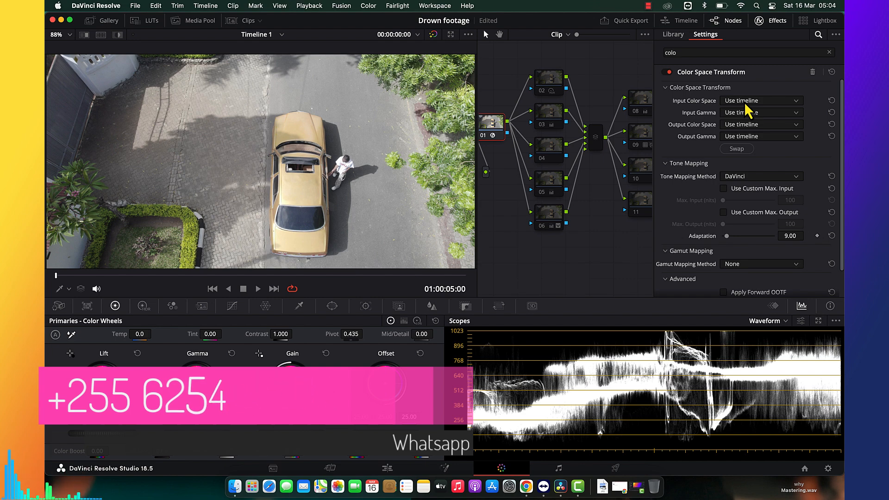
# Set the input color space and input gamma of node 01's Color Space Transform to Rec.709, and compare the node off and on
pyautogui.click(765, 22)
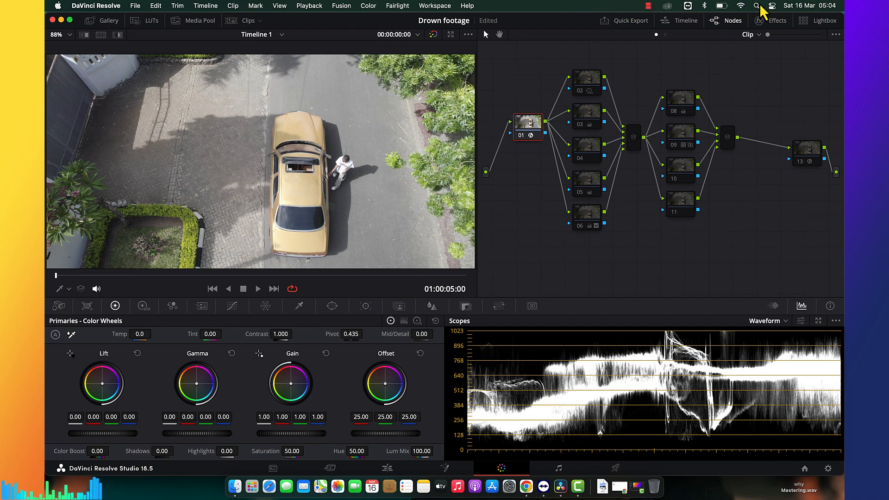
pyautogui.click(765, 22)
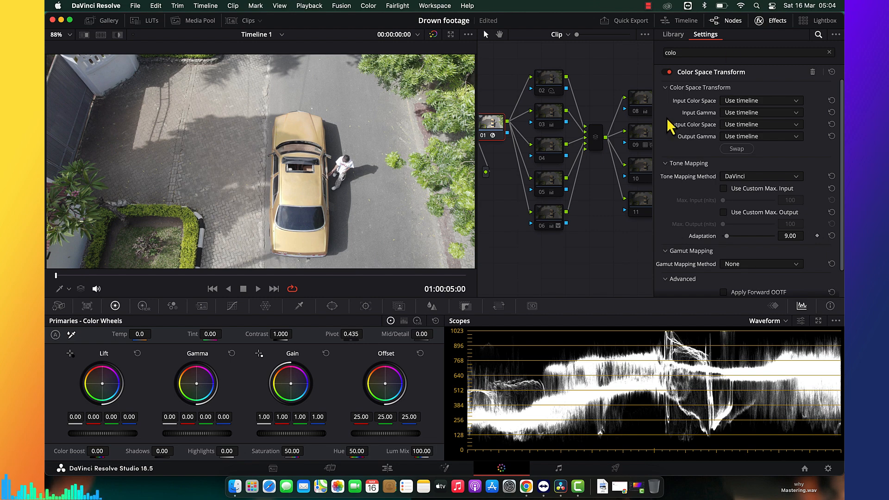
pyautogui.click(754, 102)
pyautogui.press('r')
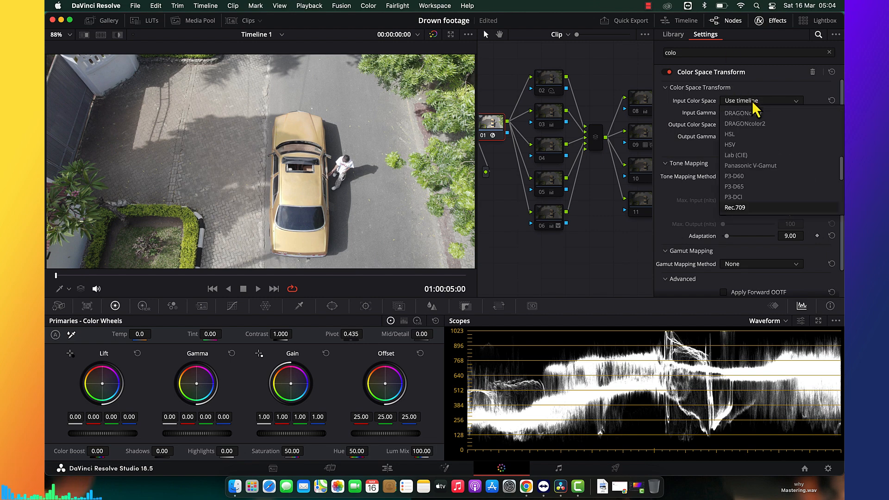
pyautogui.press('Return')
pyautogui.click(750, 114)
pyautogui.press('r')
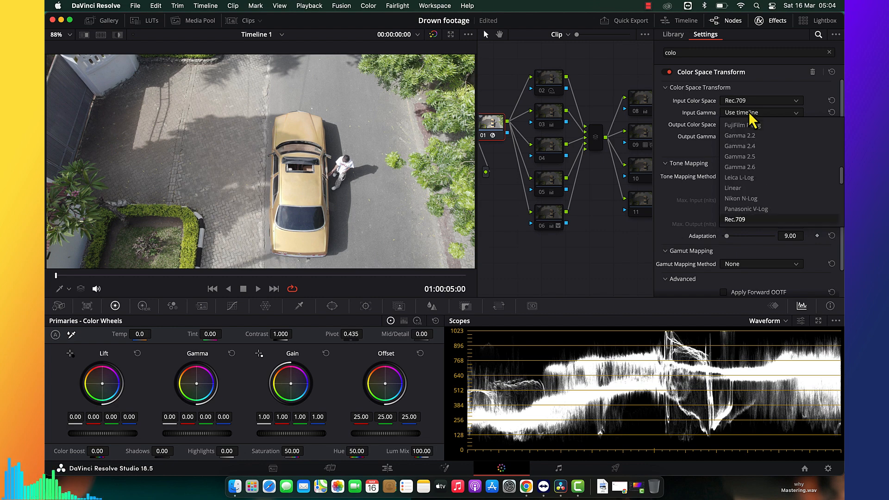
pyautogui.press('Return')
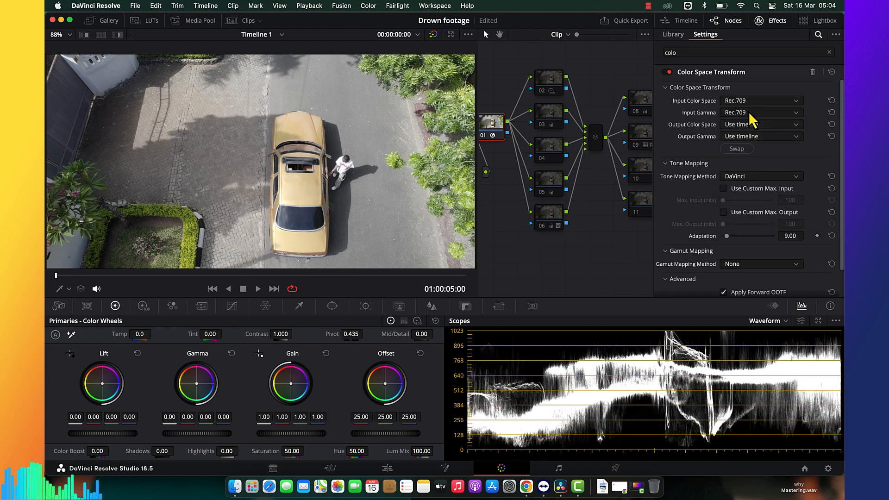
pyautogui.press('super+s')
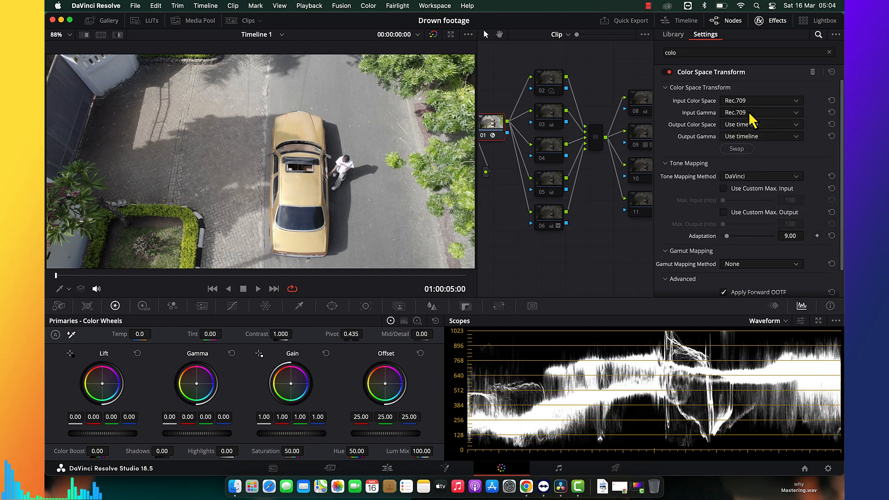
pyautogui.press('super+d')
pyautogui.press('super+d')
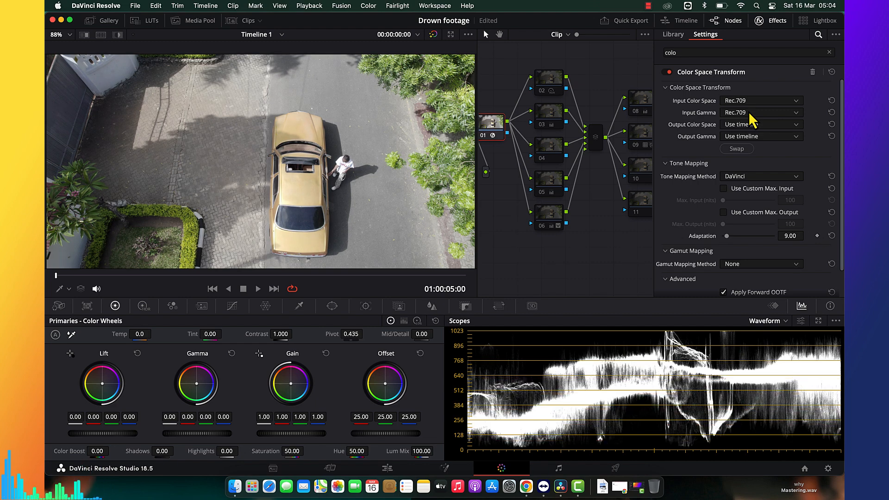
# Set the output color space of node 01's Color Space Transform to REDWideGamutRGB
pyautogui.click(751, 126)
pyautogui.press('r')
pyautogui.press('Down')
pyautogui.press('Down')
pyautogui.press('Down')
pyautogui.press('Down')
pyautogui.press('Down')
pyautogui.press('Down')
pyautogui.press('Down')
pyautogui.press('Down')
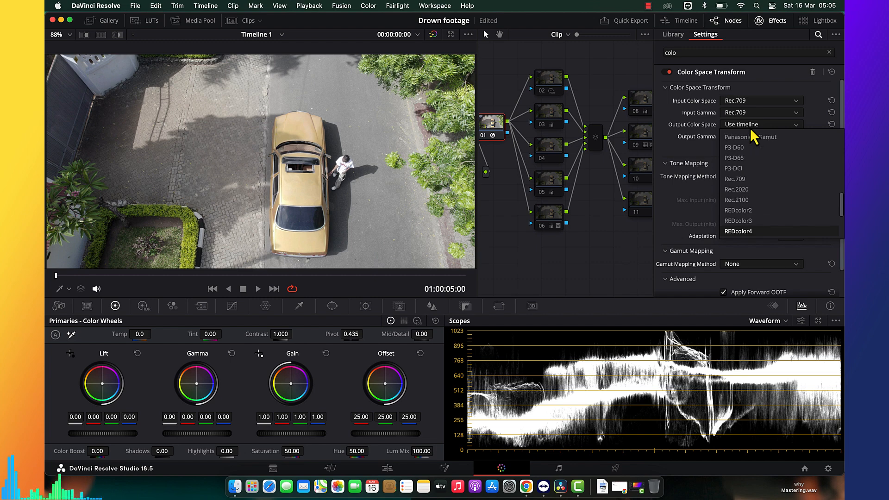
pyautogui.press('Up')
pyautogui.press('Up')
pyautogui.press('Return')
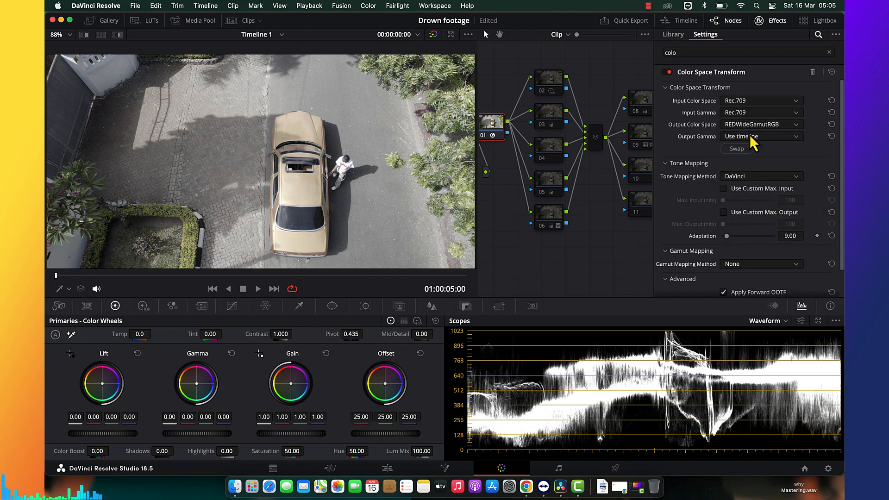
# Set the Color Space Transform's output gamma to RED Log3G10, and check the aerial shot full screen
pyautogui.click(751, 137)
pyautogui.press('r')
pyautogui.press('Down')
pyautogui.press('Down')
pyautogui.press('Down')
pyautogui.press('Down')
pyautogui.press('Down')
pyautogui.press('Down')
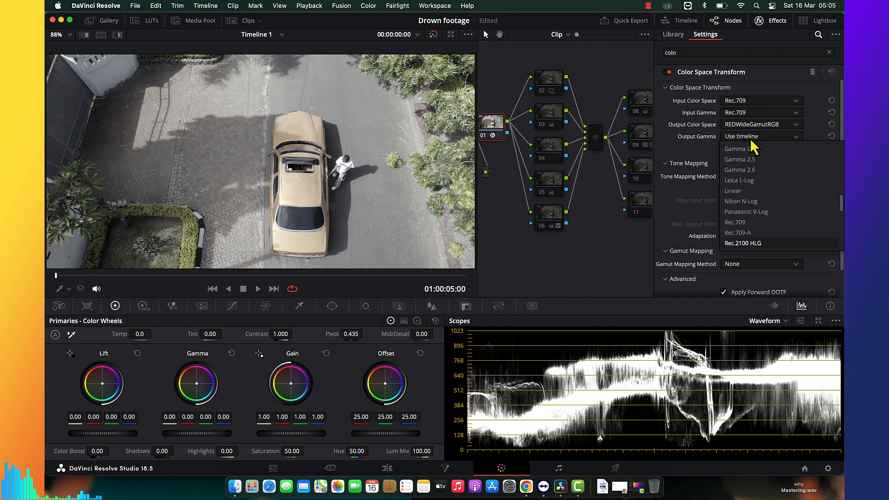
pyautogui.press('Down')
pyautogui.press('Down')
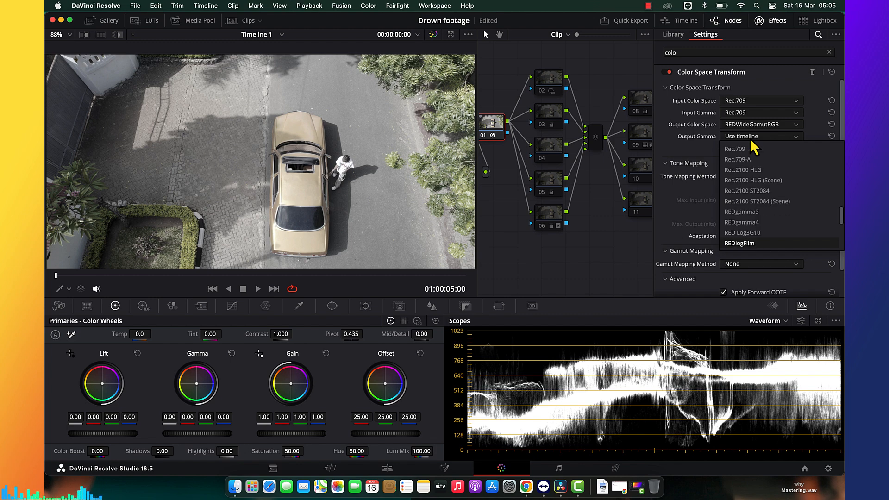
pyautogui.press('Down')
pyautogui.press('Up')
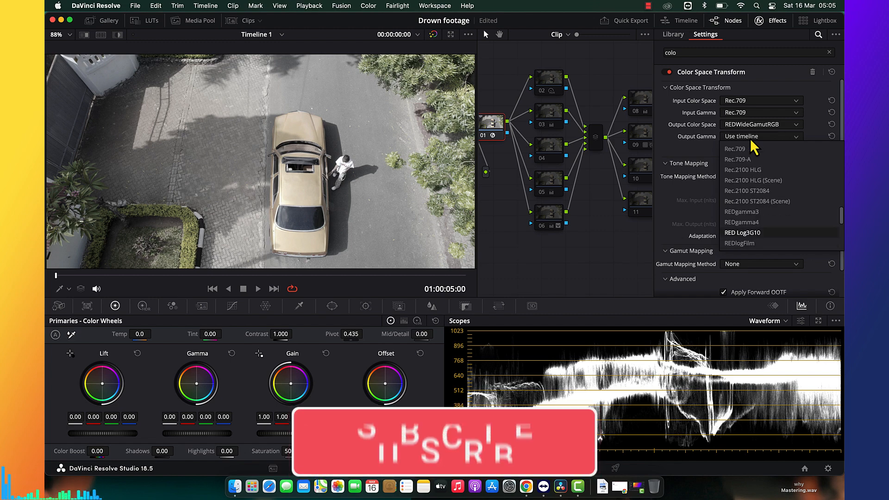
pyautogui.press('Return')
pyautogui.click(760, 22)
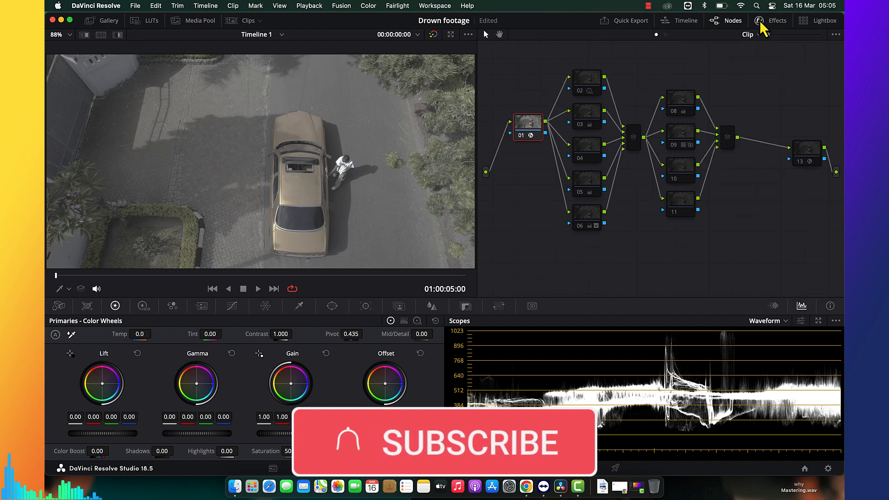
pyautogui.press('super+f')
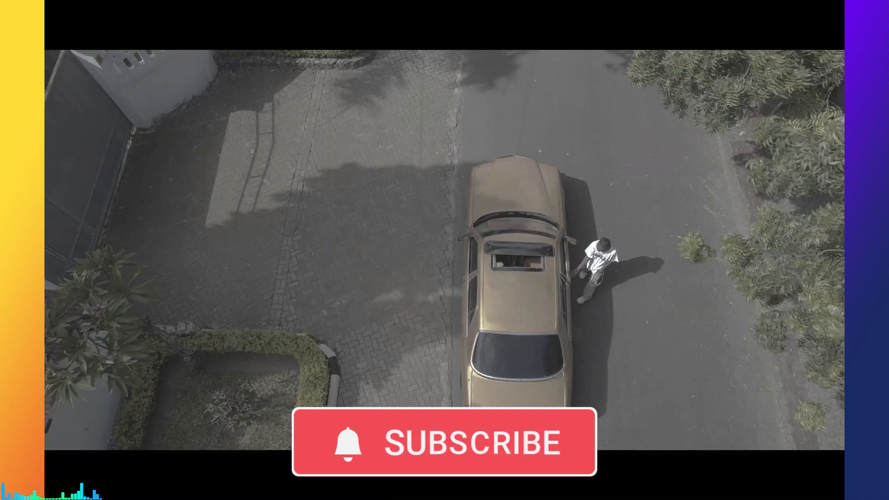
pyautogui.press('super+f')
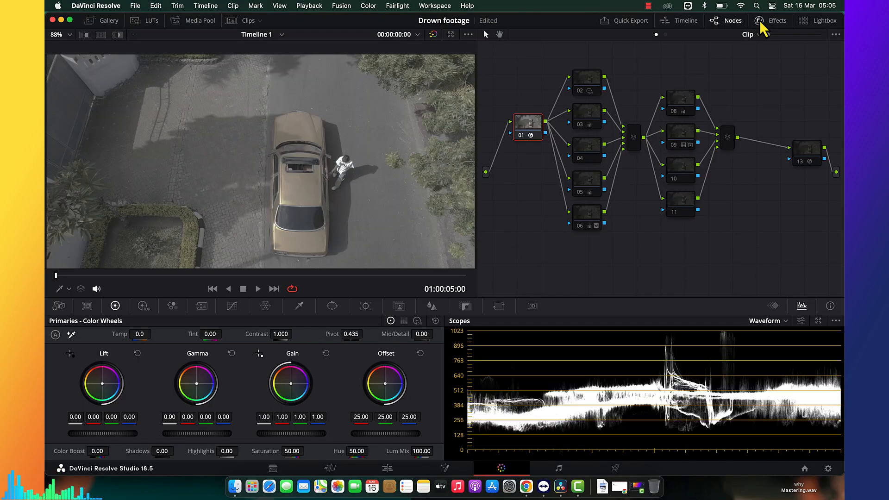
# Enable a custom maximum output of 1143 nits for node 01's Color Space Transform, check the picture full screen, and close the effect settings
pyautogui.click(766, 23)
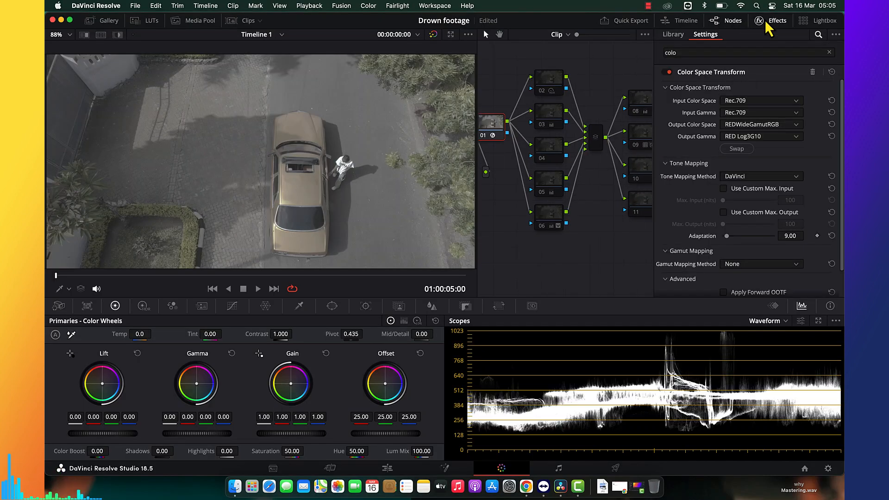
pyautogui.click(723, 213)
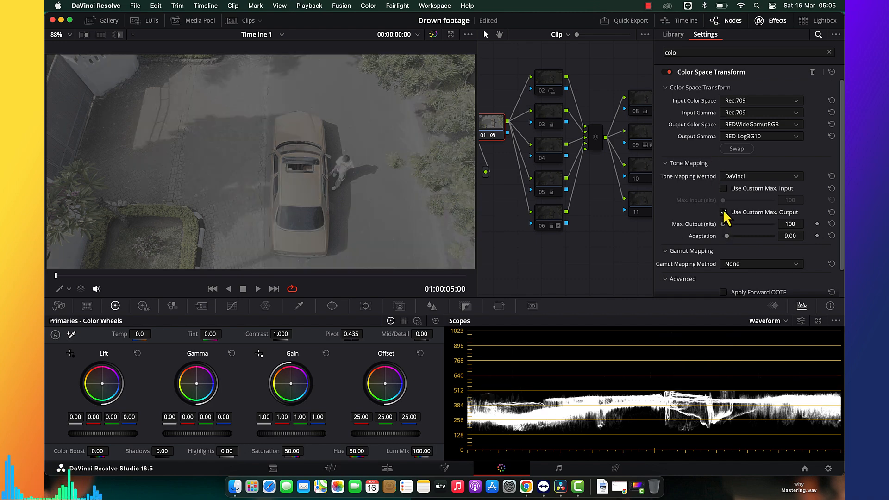
pyautogui.click(723, 213)
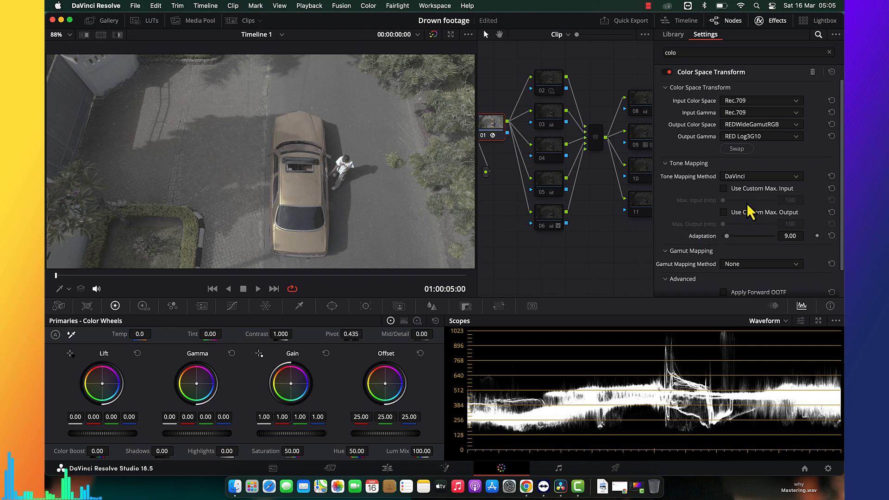
pyautogui.click(724, 213)
pyautogui.moveTo(724, 224)
pyautogui.mouseDown()
pyautogui.moveTo(743, 226)
pyautogui.moveTo(730, 227)
pyautogui.mouseUp()
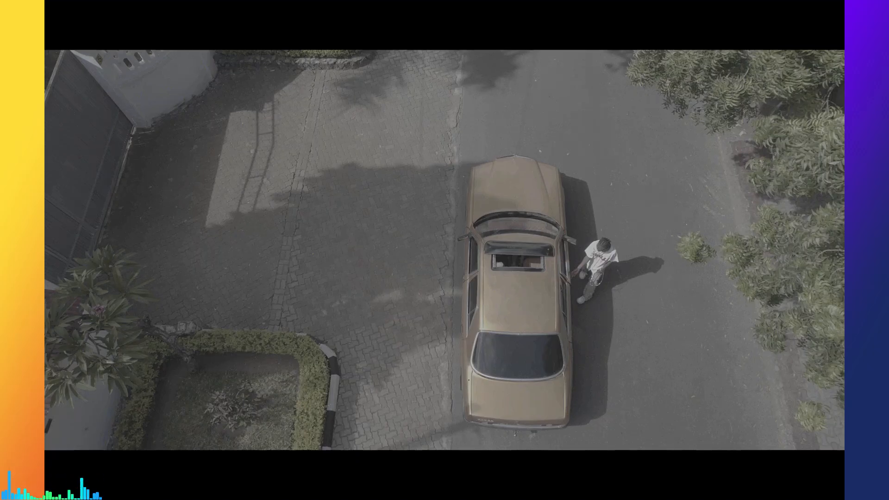
pyautogui.moveTo(669, 347)
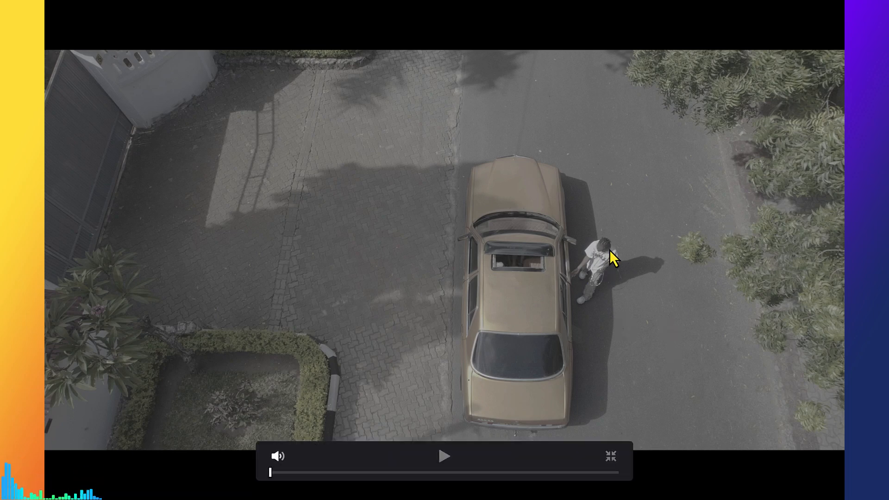
pyautogui.press('Escape')
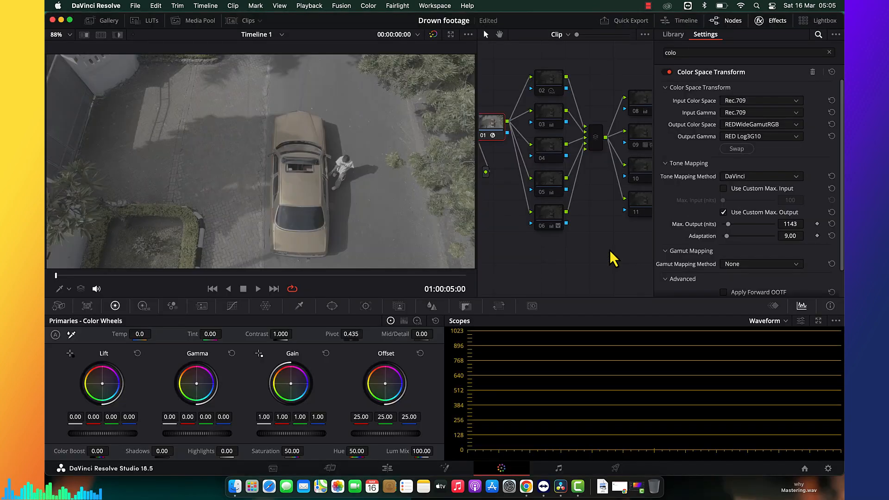
pyautogui.click(762, 20)
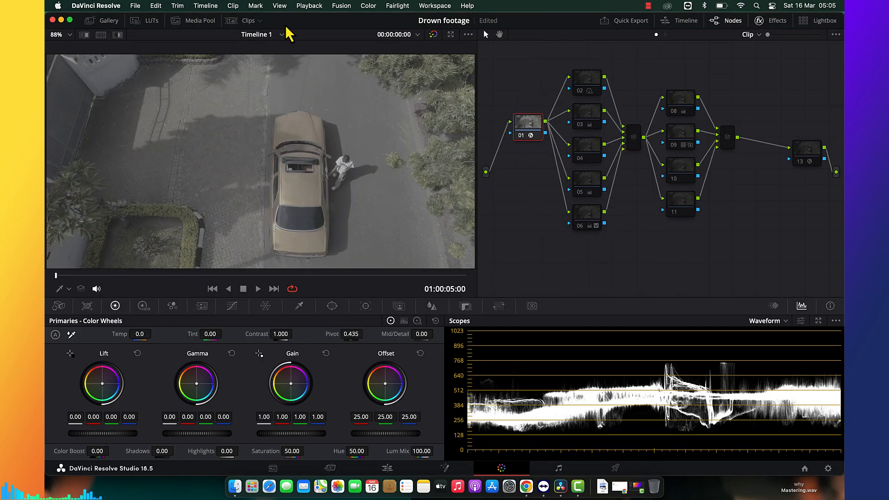
# Show the clip thumbnails, bypass all grades, and compare the ungraded car clip with the ungraded aerial clip
pyautogui.click(236, 21)
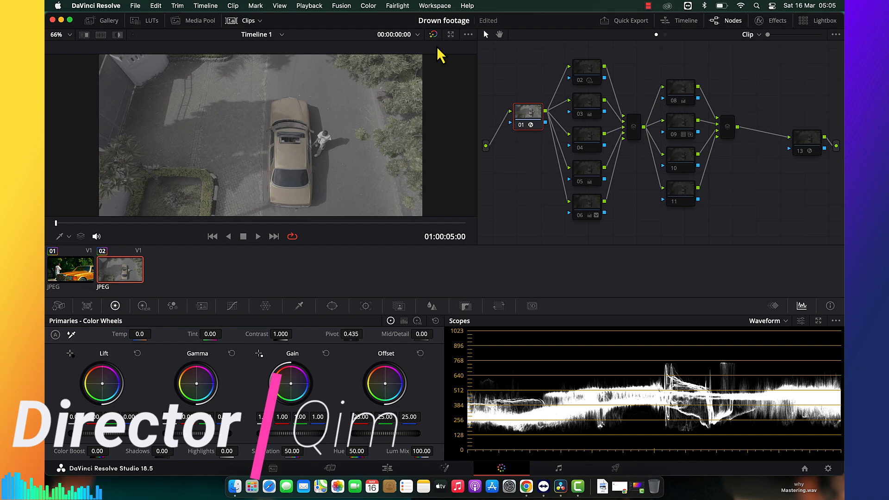
pyautogui.press('Up')
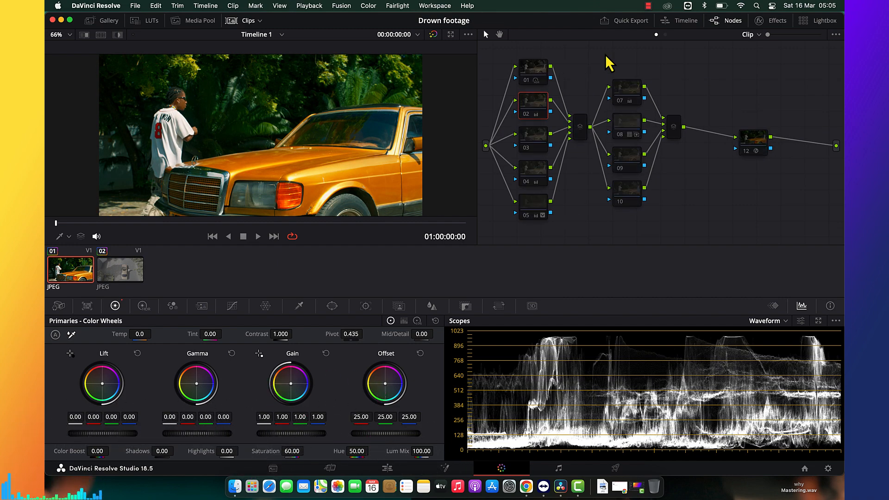
pyautogui.hotkey('shift', 'd')
pyautogui.click(138, 278)
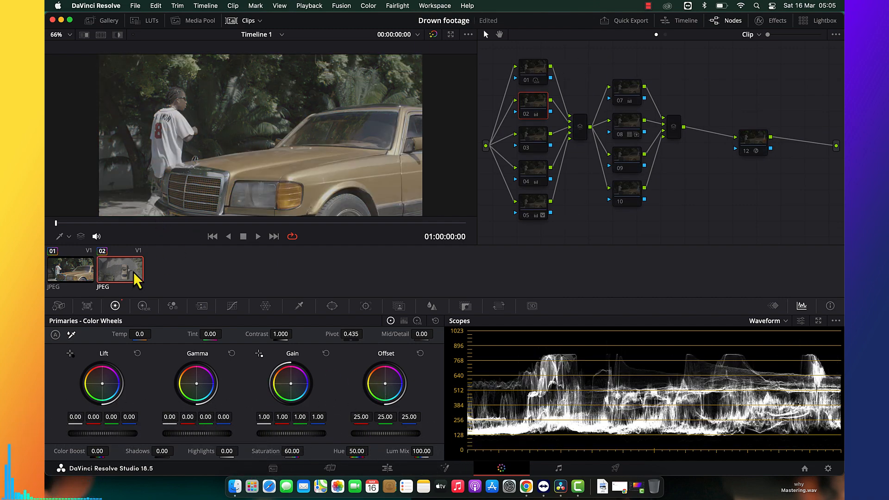
pyautogui.click(90, 282)
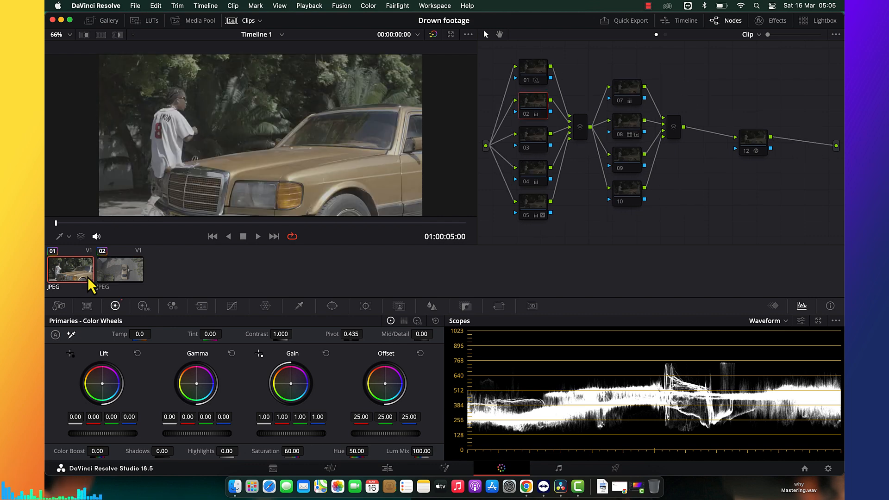
pyautogui.click(116, 277)
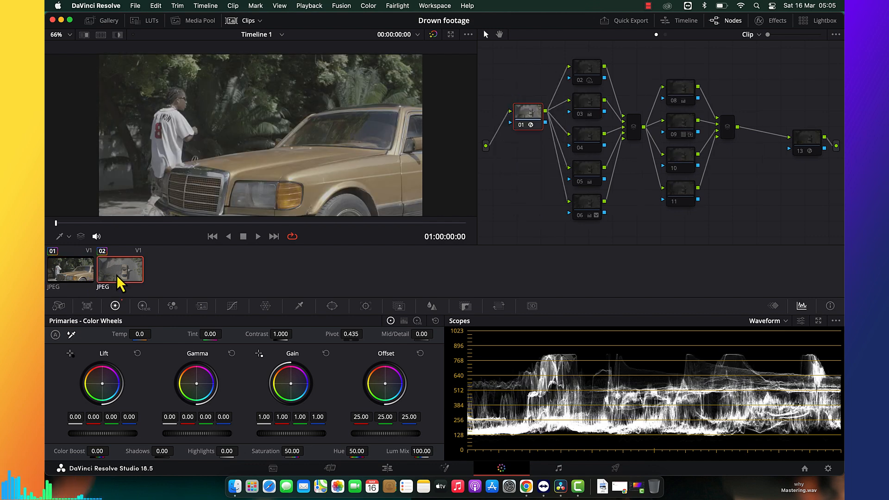
pyautogui.click(72, 276)
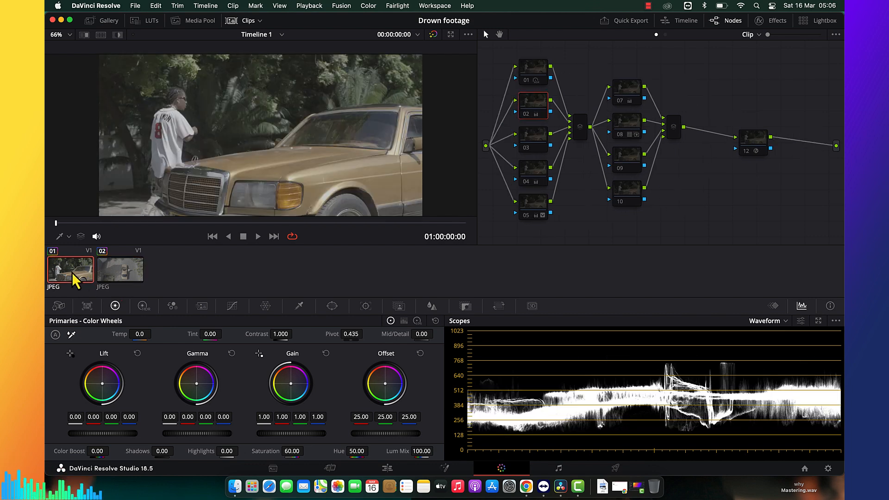
pyautogui.click(121, 279)
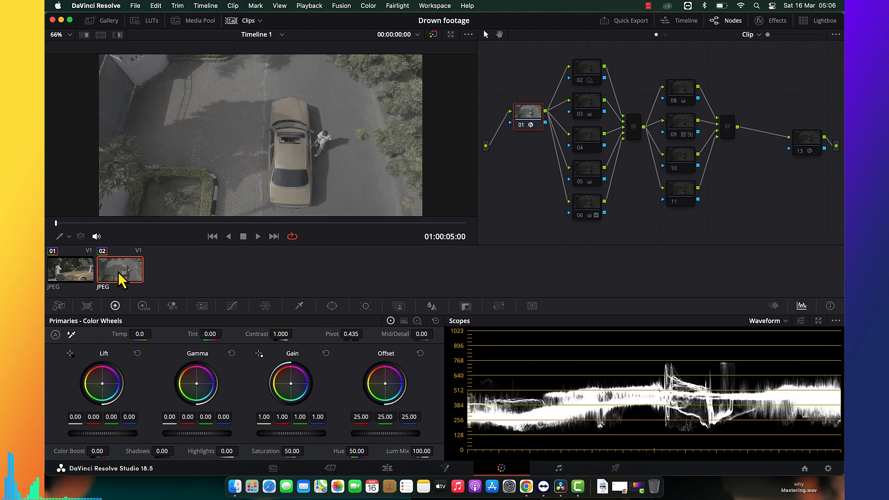
pyautogui.click(74, 277)
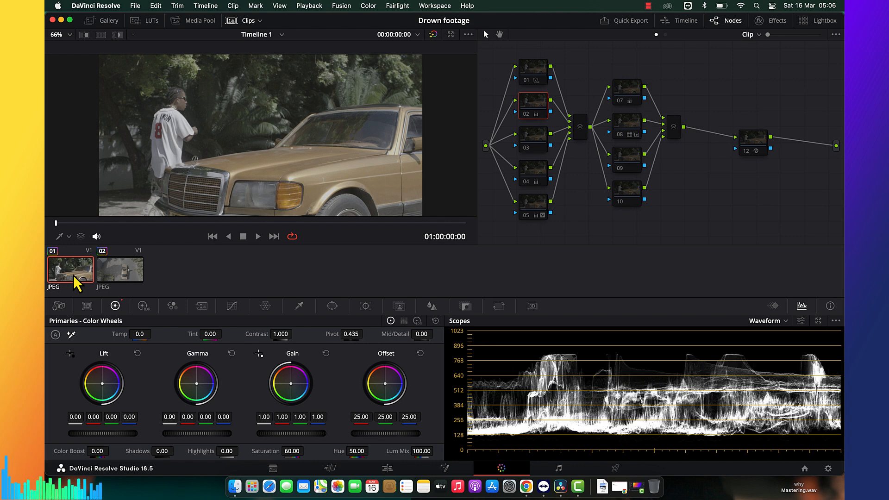
pyautogui.click(111, 278)
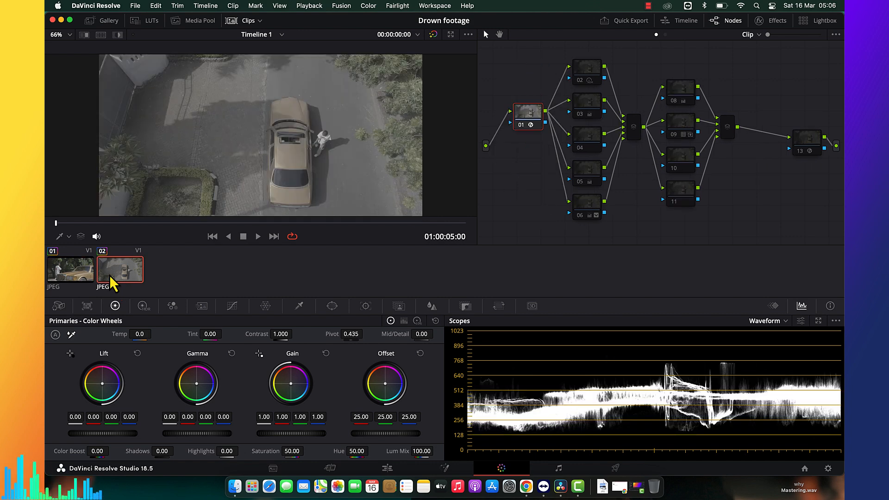
pyautogui.click(84, 277)
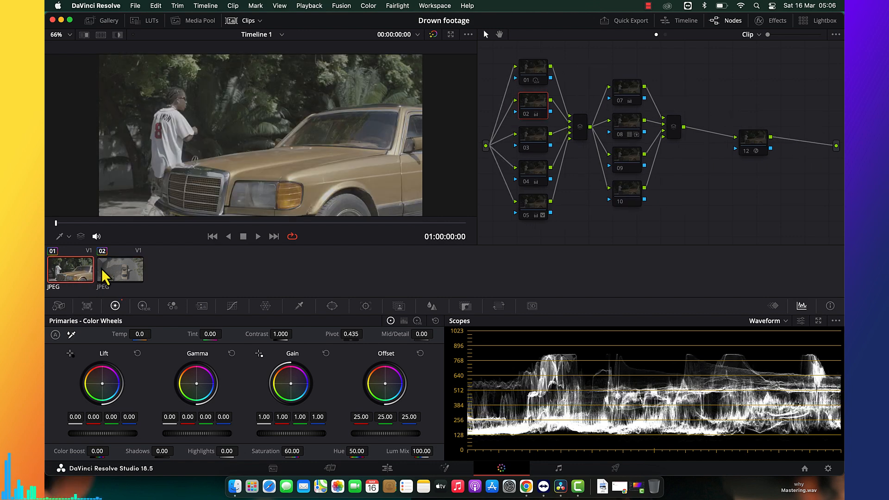
pyautogui.click(106, 277)
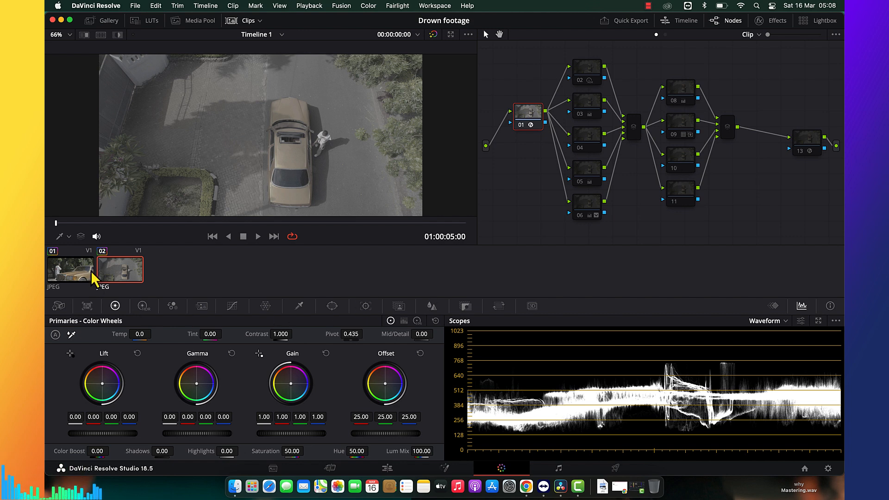
# Turn the grades back on and grab a still of the graded car clip into the Stills 1 album
pyautogui.click(71, 279)
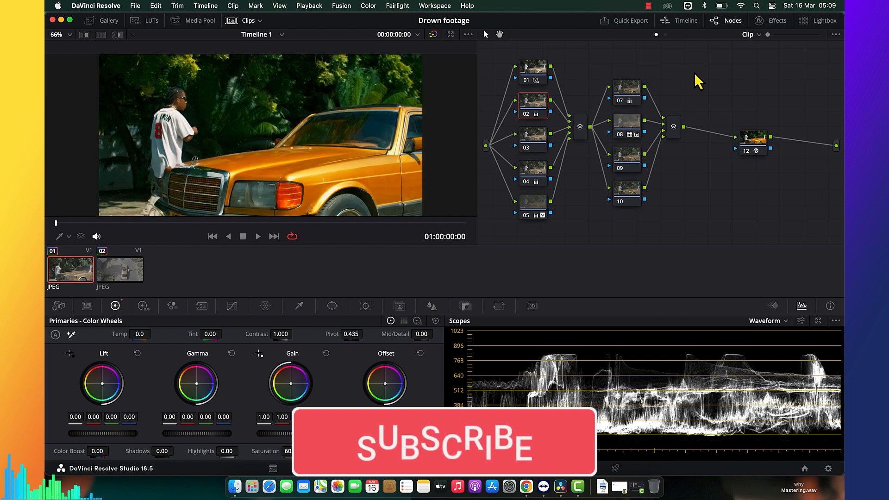
pyautogui.click(103, 23)
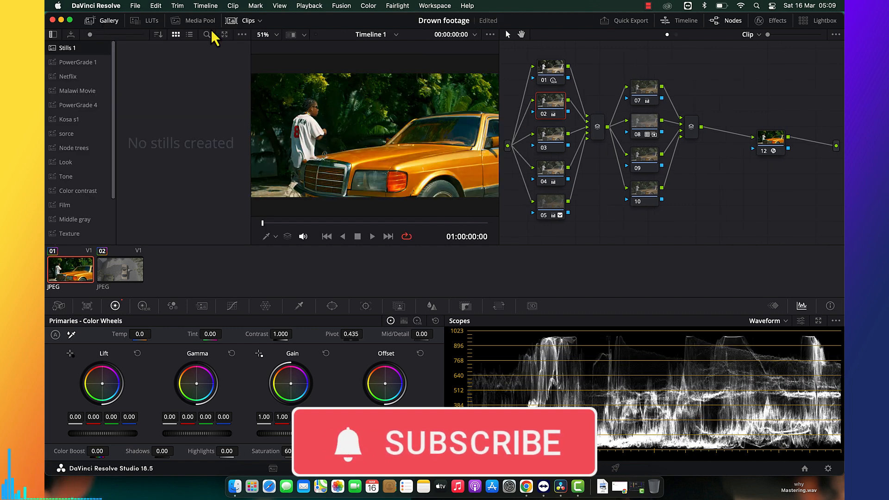
pyautogui.rightClick(343, 135)
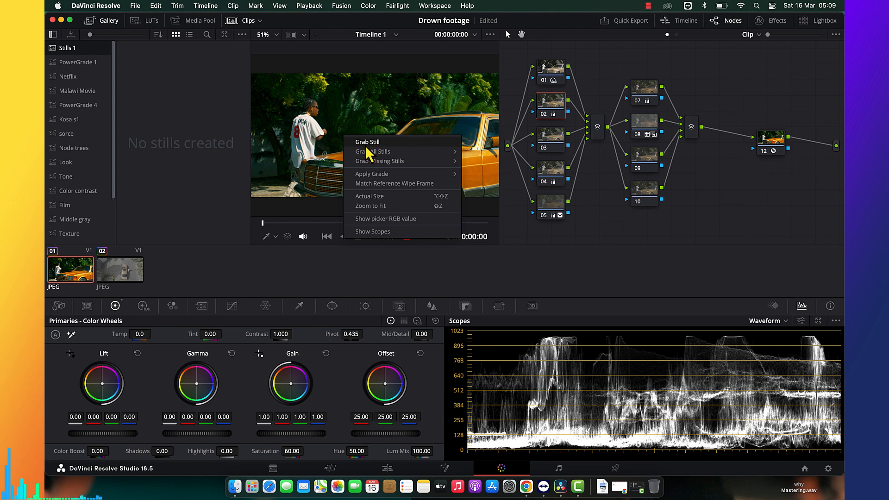
pyautogui.click(367, 146)
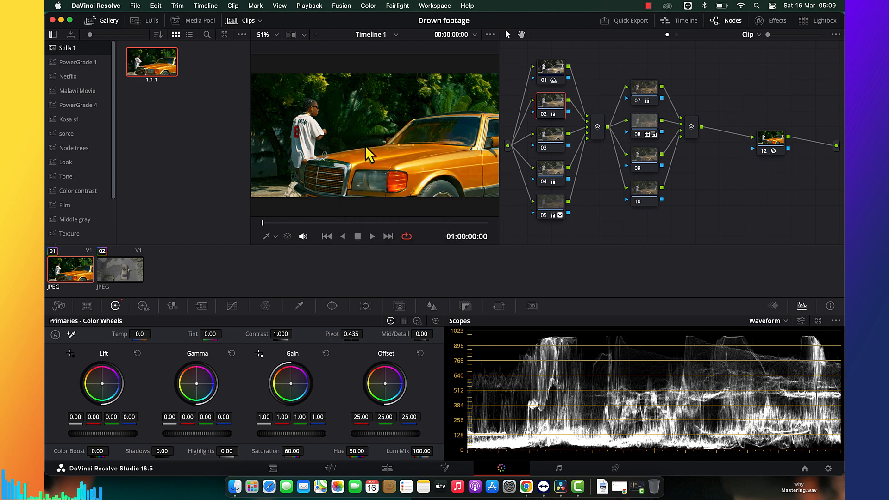
# Close the gallery and show the aerial clip in a split screen with Selected Still Images
pyautogui.click(116, 269)
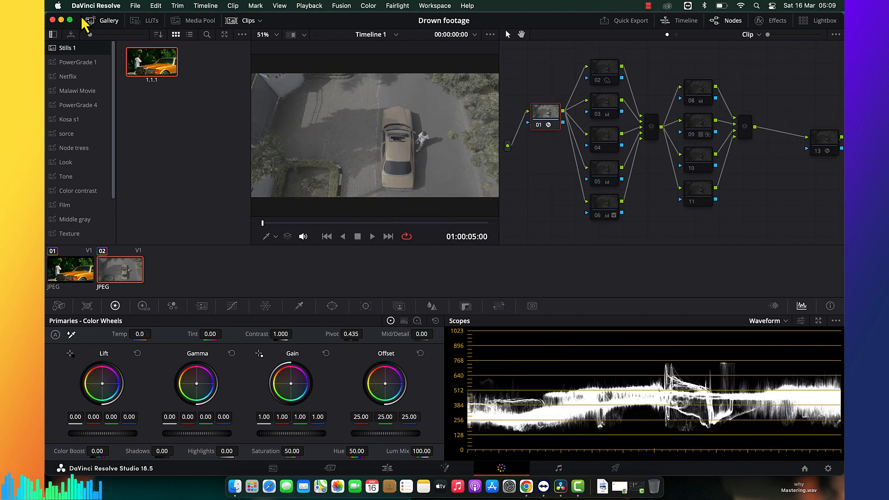
pyautogui.click(101, 23)
pyautogui.click(101, 35)
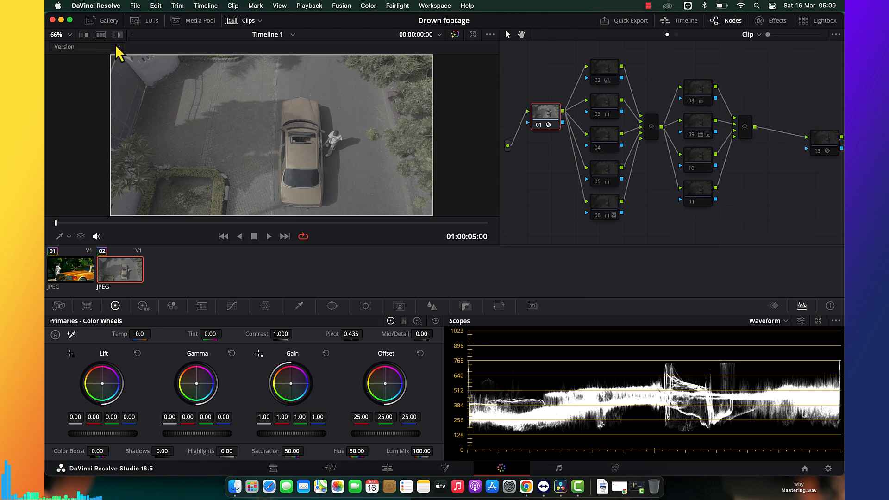
pyautogui.click(113, 47)
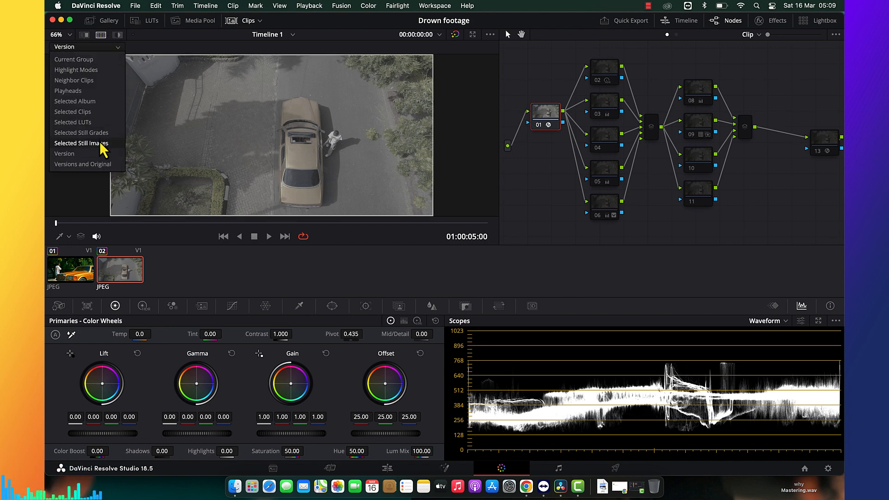
pyautogui.click(81, 143)
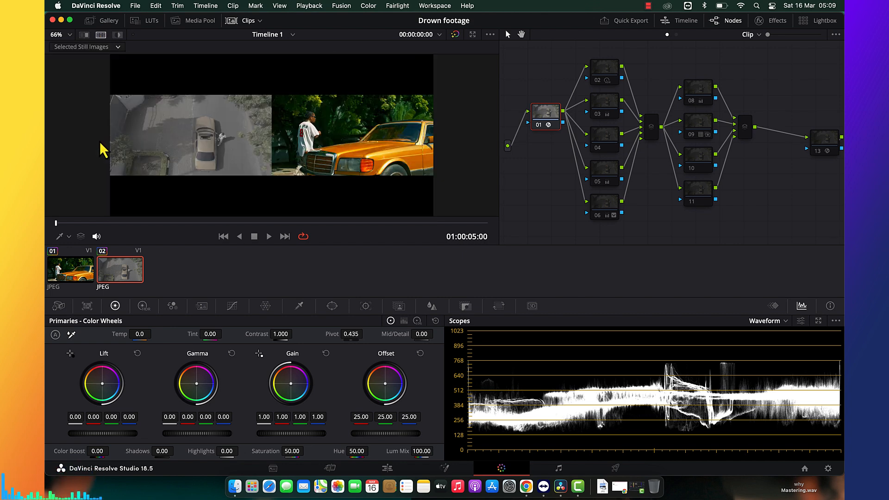
# Set the viewer zoom to 100% with the clip thumbnails hidden, and check the split-screen comparison full screen
pyautogui.click(68, 35)
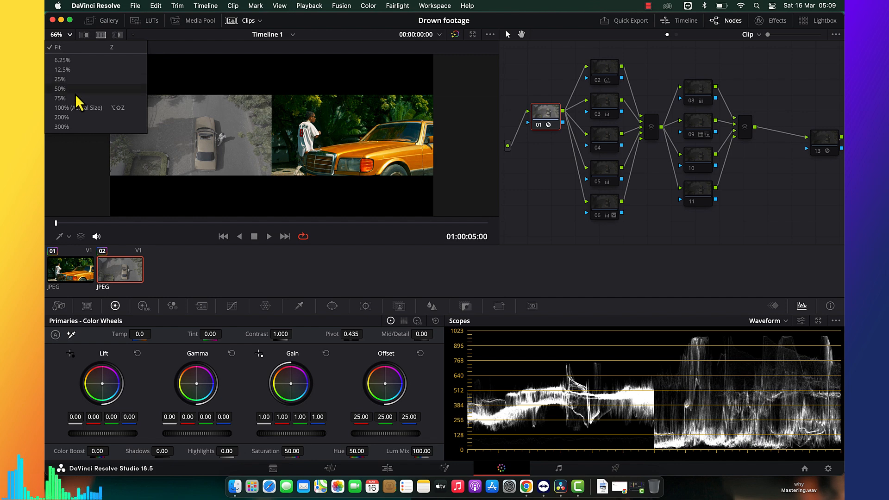
pyautogui.click(88, 113)
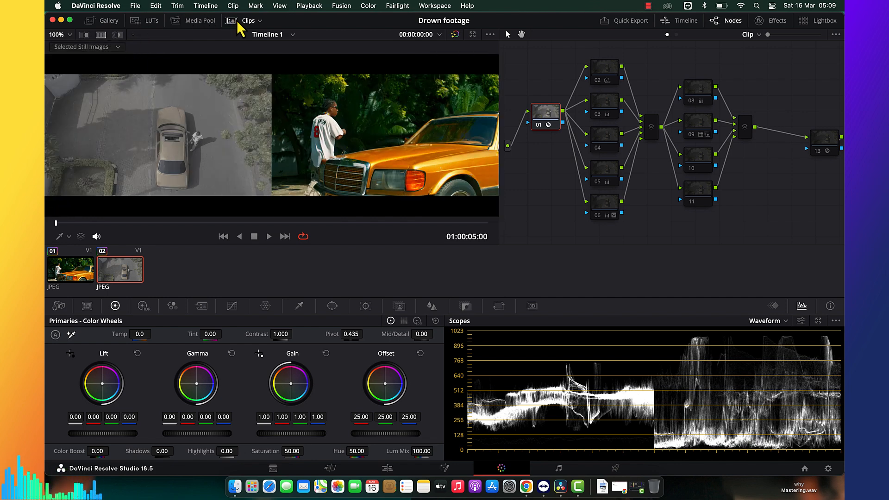
pyautogui.click(235, 21)
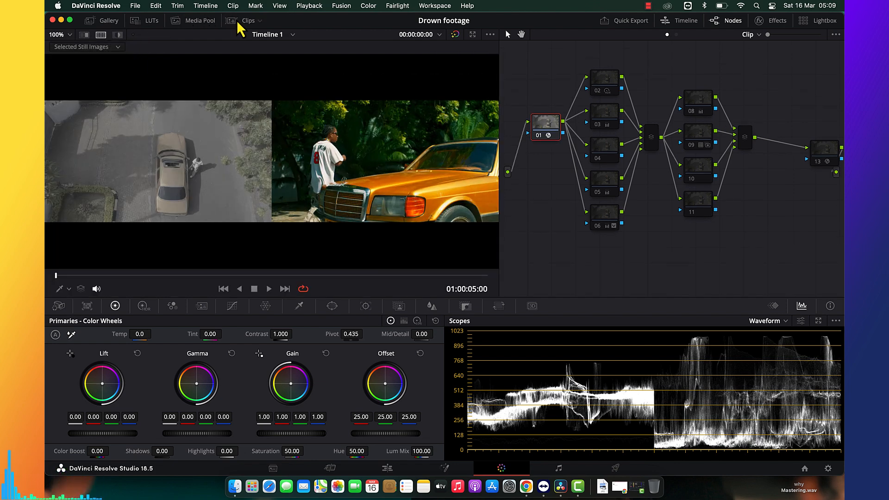
pyautogui.click(60, 36)
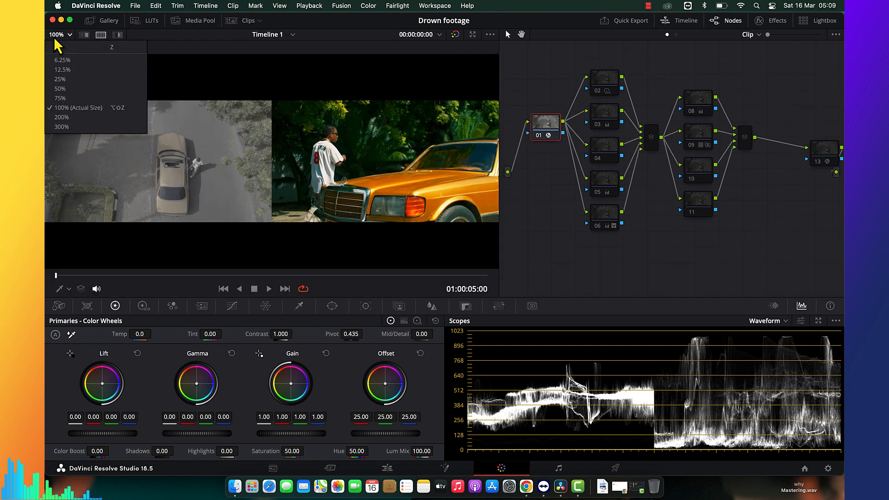
pyautogui.click(73, 106)
pyautogui.press('super+f')
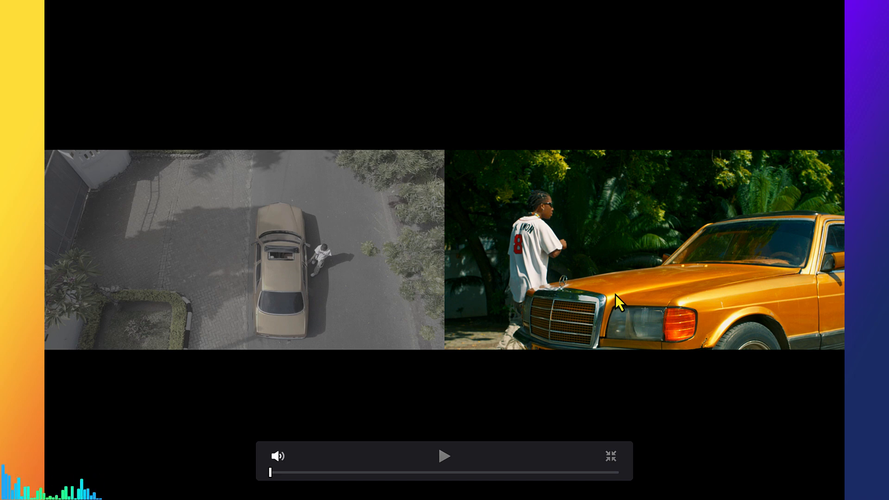
pyautogui.click(611, 460)
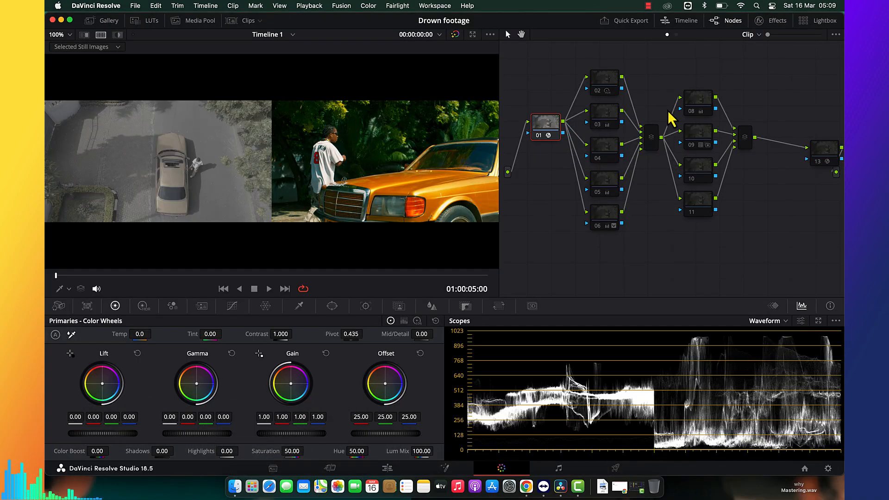
# Enable nodes 13, 02 and 06 on the aerial clip, and reset the grade of node 06
pyautogui.click(830, 150)
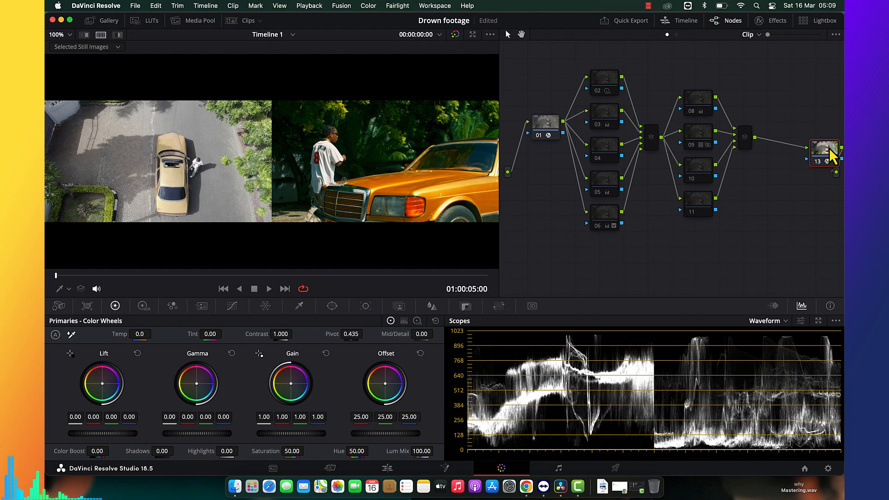
pyautogui.click(609, 82)
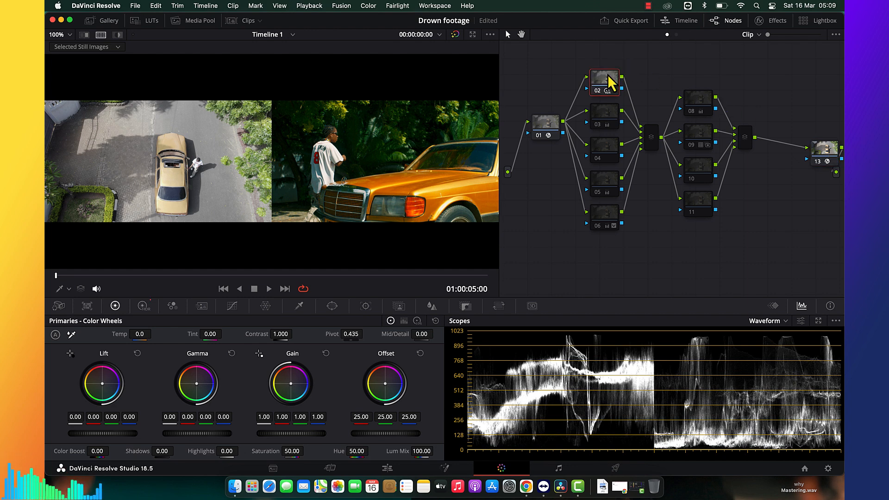
pyautogui.click(610, 221)
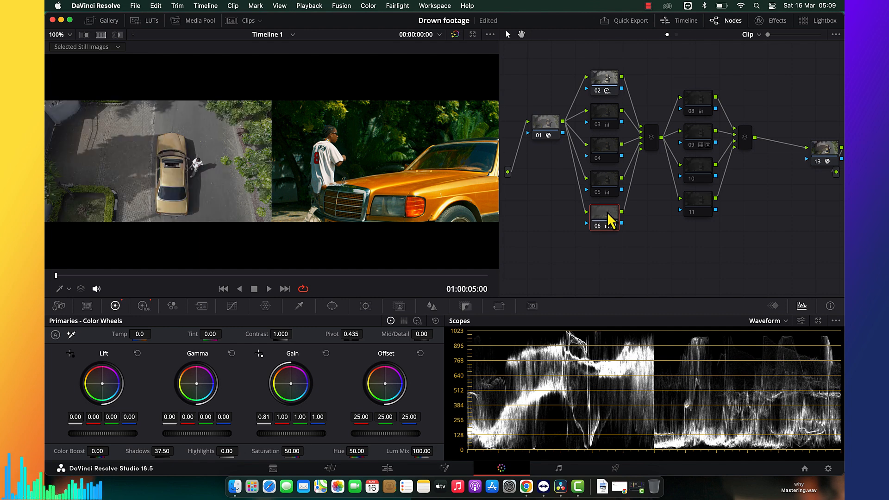
pyautogui.rightClick(611, 220)
pyautogui.click(626, 219)
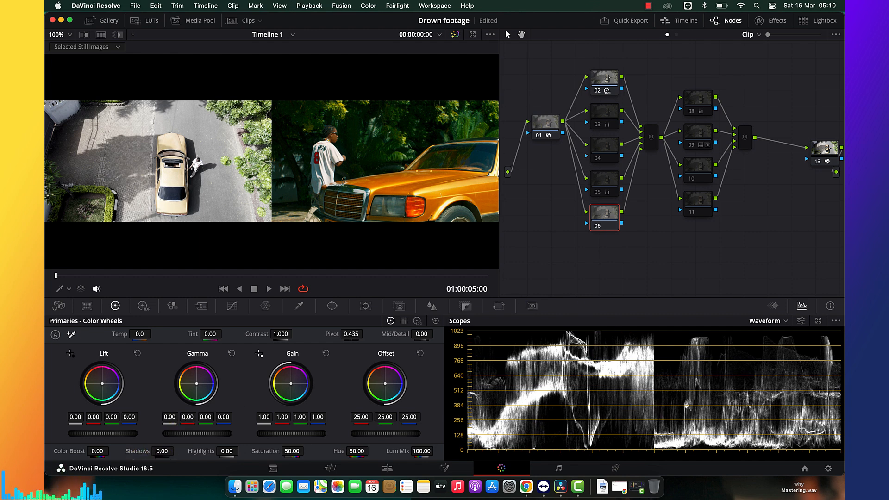
# Balance node 06's exposure with master Gamma -0.02, master Gain 0.88, Shadows 24.00 and Highlights -20.50
pyautogui.moveTo(170, 417); pyautogui.dragTo(164, 417)
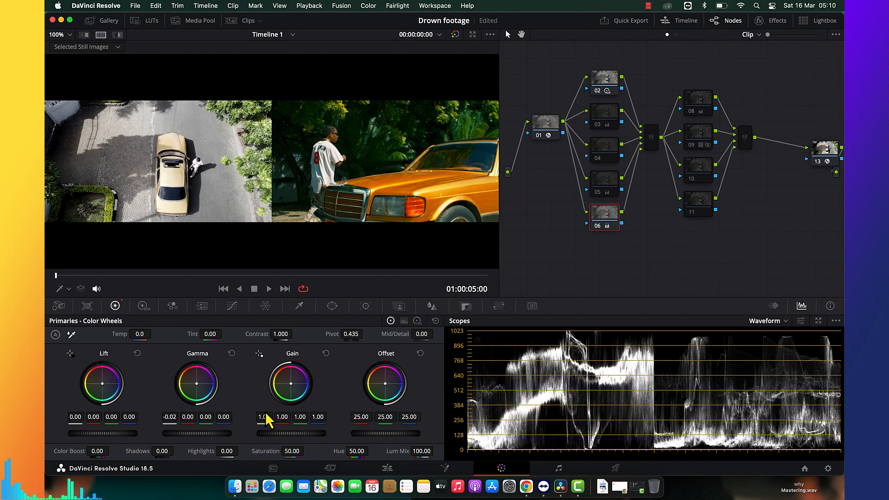
pyautogui.moveTo(264, 417); pyautogui.dragTo(259, 417)
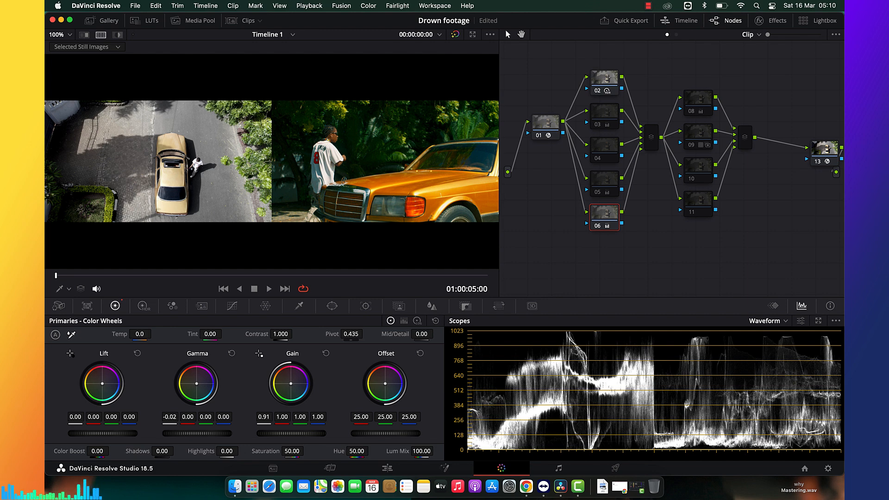
pyautogui.moveTo(259, 417); pyautogui.dragTo(256, 416)
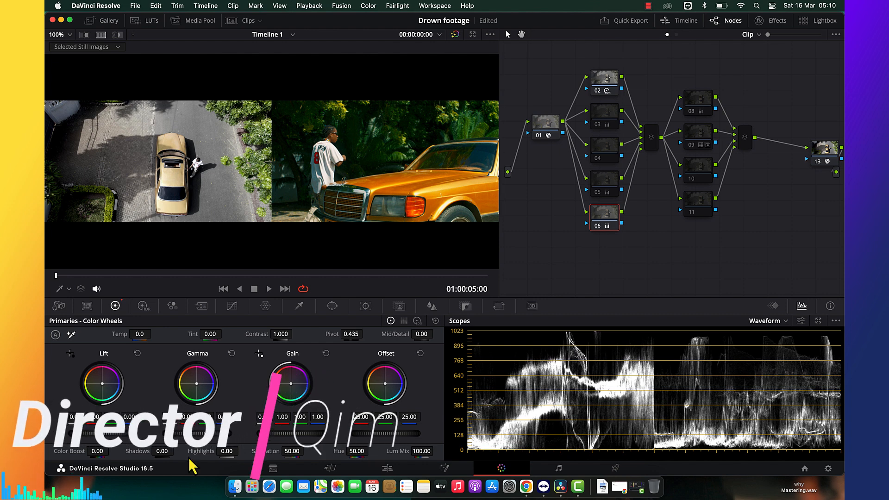
pyautogui.moveTo(162, 451); pyautogui.dragTo(164, 456)
pyautogui.moveTo(227, 451); pyautogui.dragTo(214, 452)
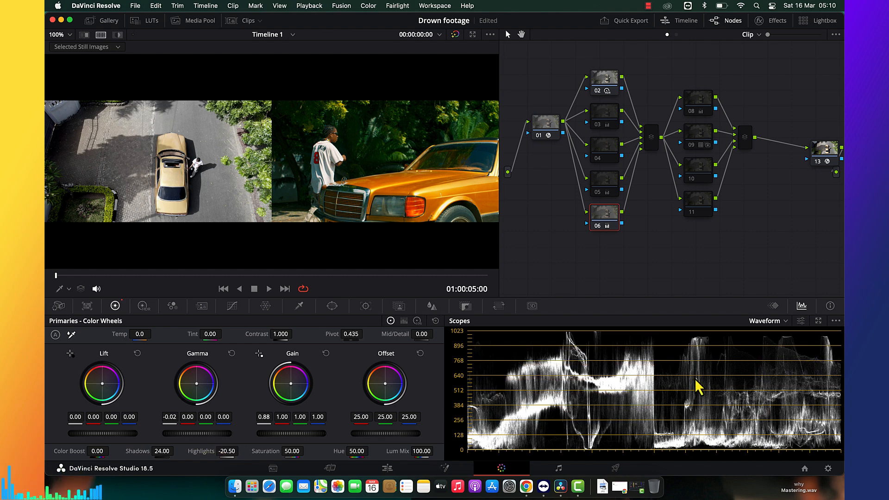
# Raise the Shadow log wheel of node 06 to 0.18 on all channels
pyautogui.click(417, 320)
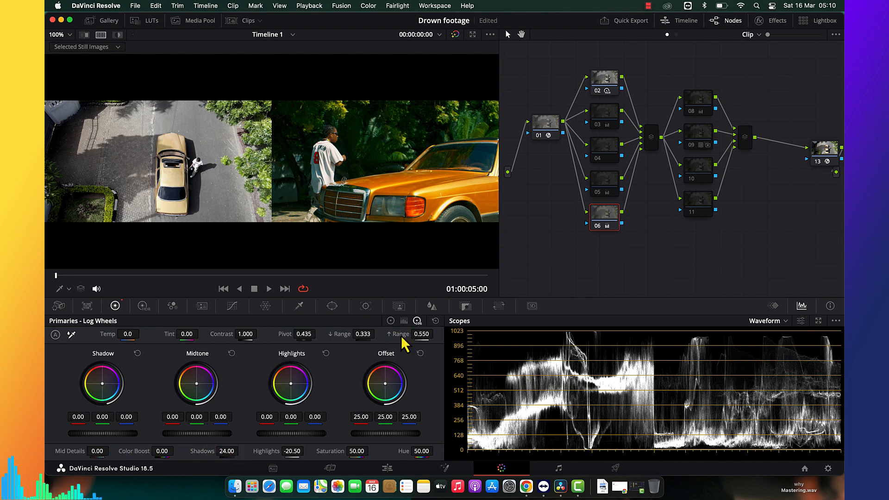
pyautogui.moveTo(87, 434); pyautogui.dragTo(124, 427)
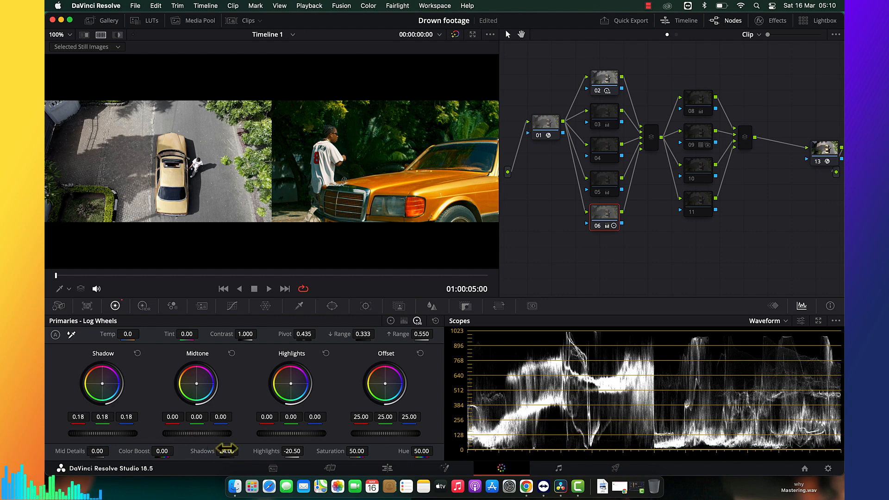
# Set node 06's Highlights to -27.50 and its HDR Light exposure to -0.17, and check the comparison full screen
pyautogui.moveTo(294, 453); pyautogui.dragTo(287, 453)
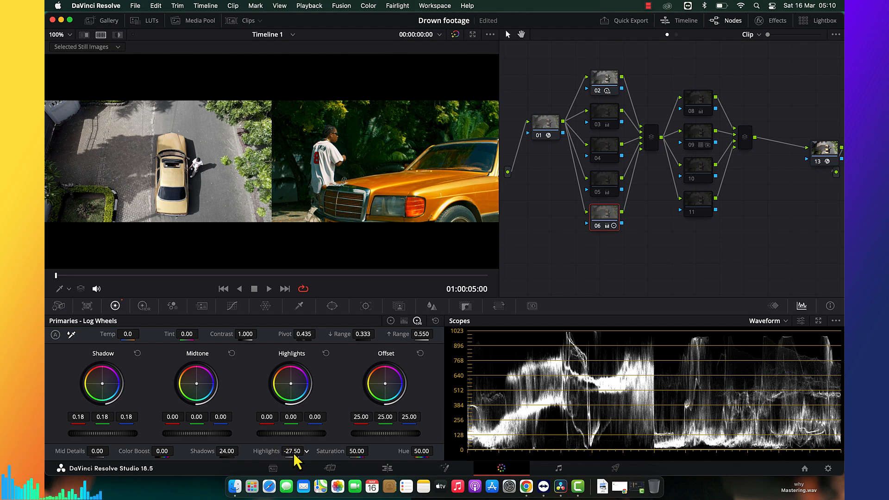
pyautogui.click(143, 306)
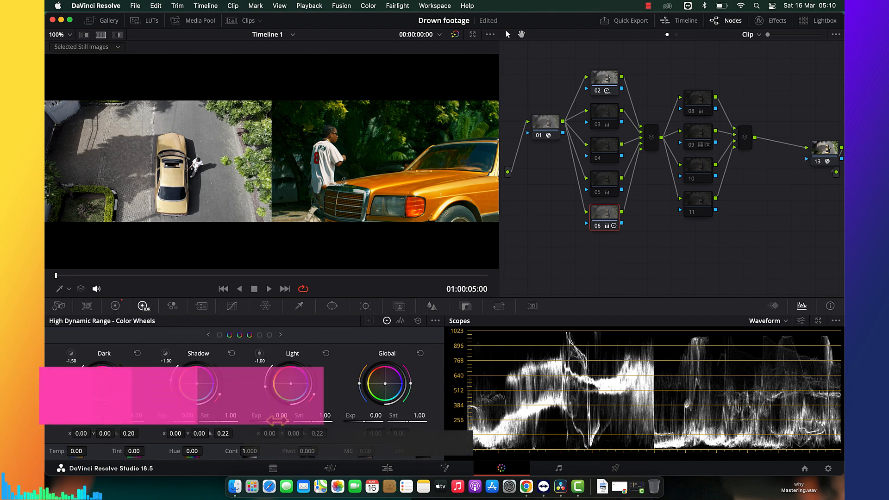
pyautogui.moveTo(280, 416); pyautogui.dragTo(272, 416)
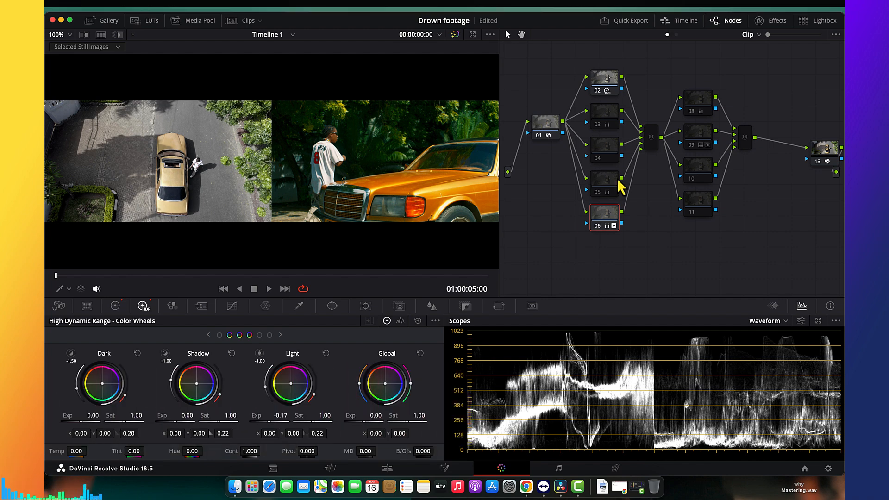
pyautogui.press('super+f')
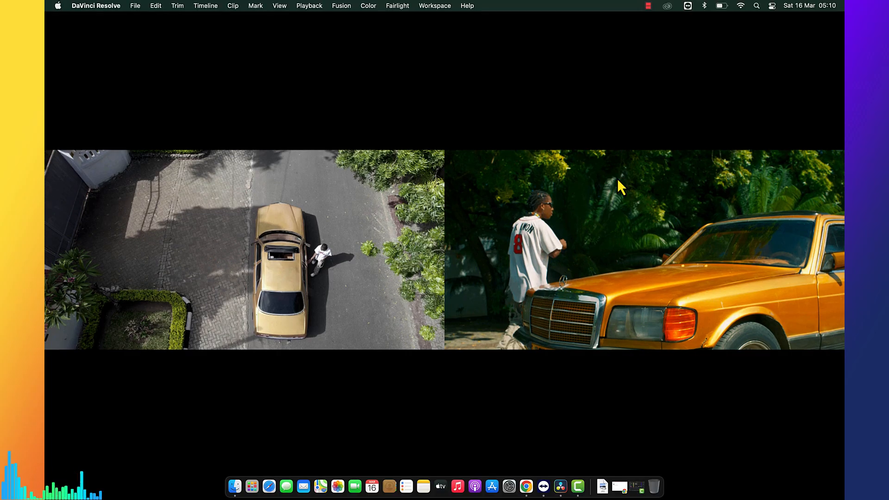
pyautogui.press('super+f')
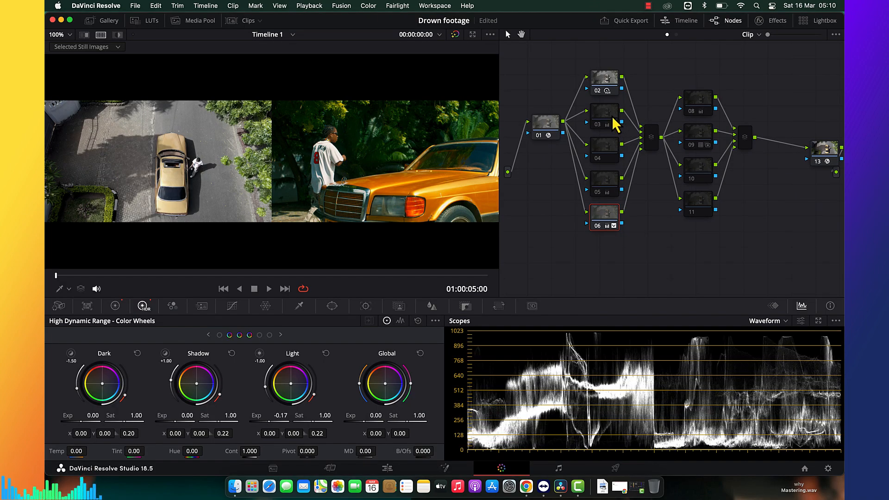
# Enable nodes 03, 09 and 08 on the aerial clip, with node 03's Saturation at 100.00, and check the comparison full screen
pyautogui.click(614, 122)
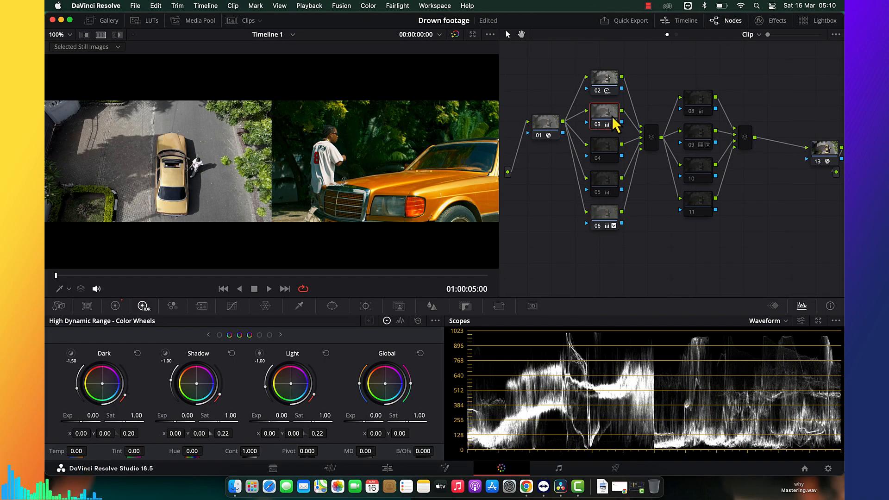
pyautogui.click(115, 307)
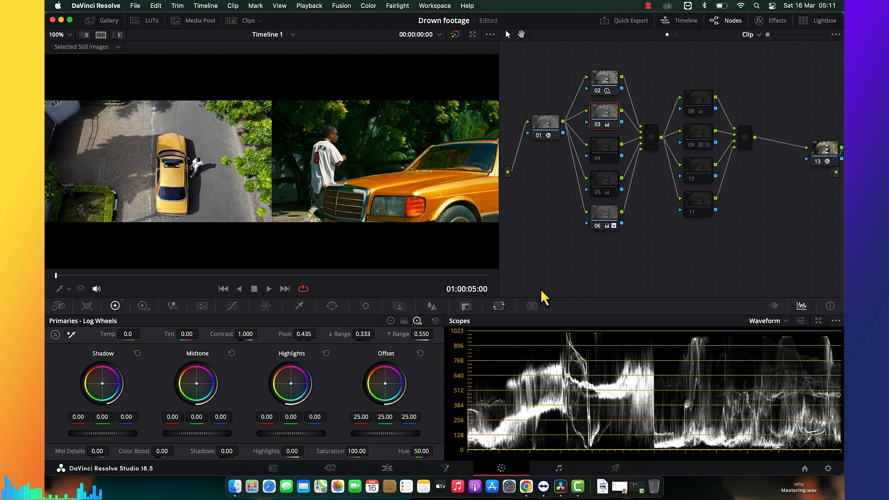
pyautogui.click(707, 139)
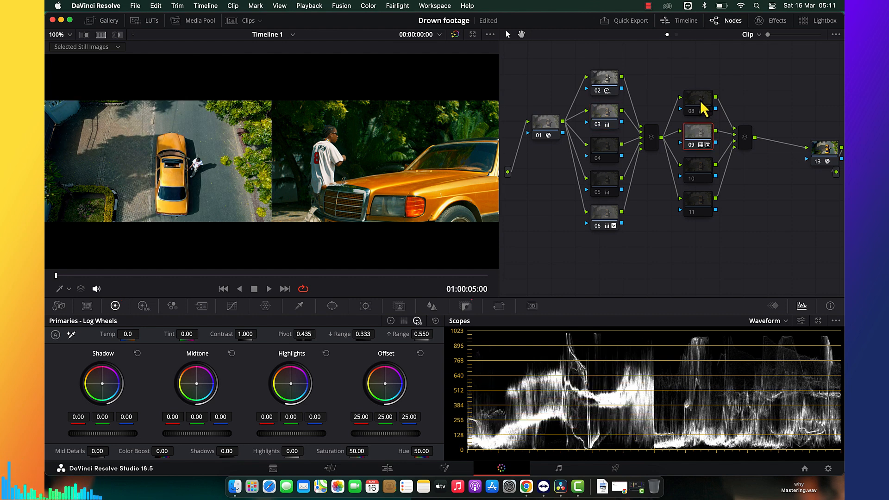
pyautogui.click(704, 110)
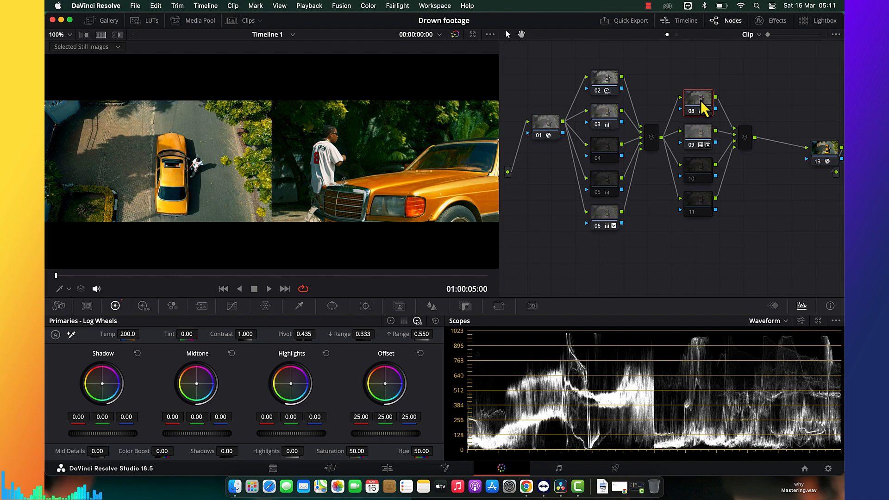
pyautogui.press('super+f')
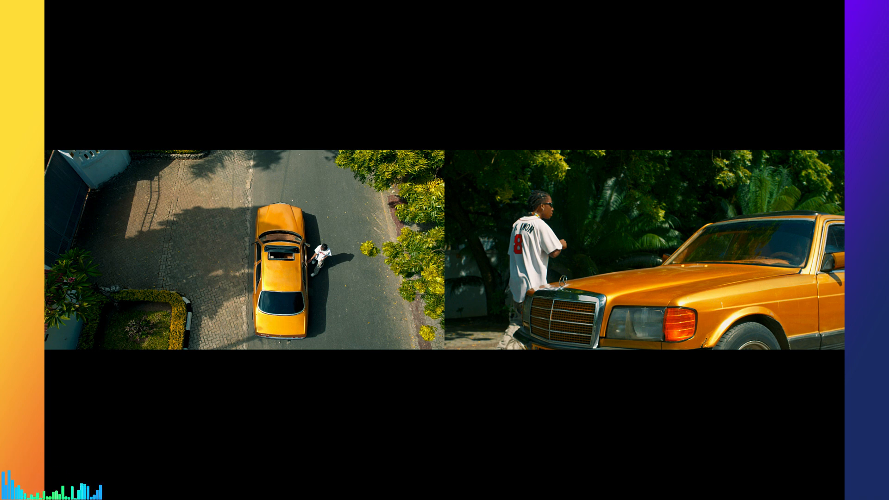
pyautogui.press('super+f')
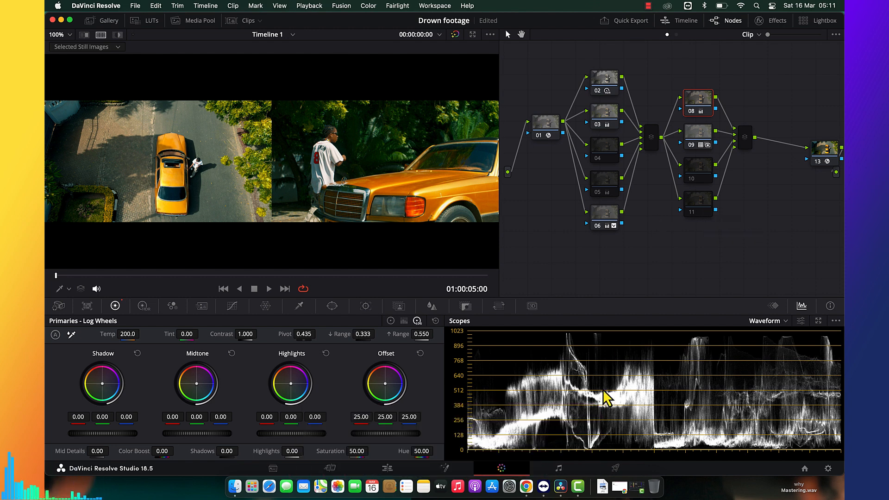
# Enable node 10 and, with the split screen off, rotate the sampled hue at 307.87 by 2.40 on the Hue Vs Hue curve
pyautogui.click(708, 177)
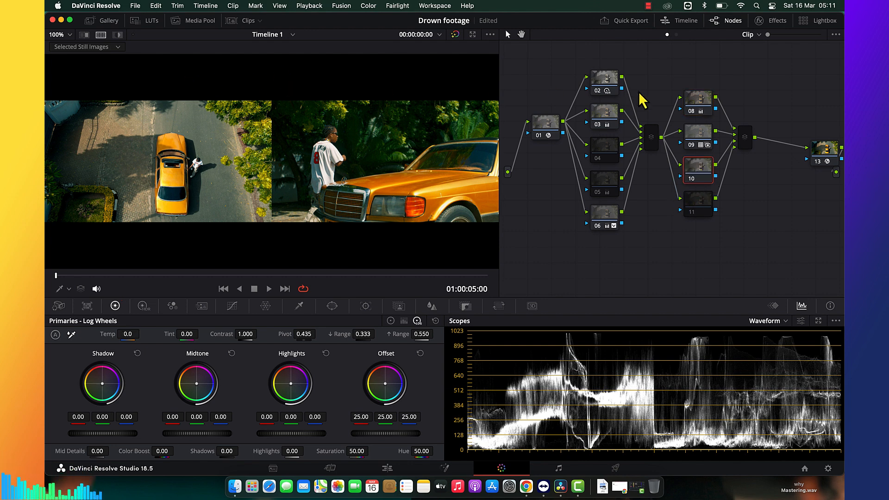
pyautogui.click(698, 112)
pyautogui.click(685, 174)
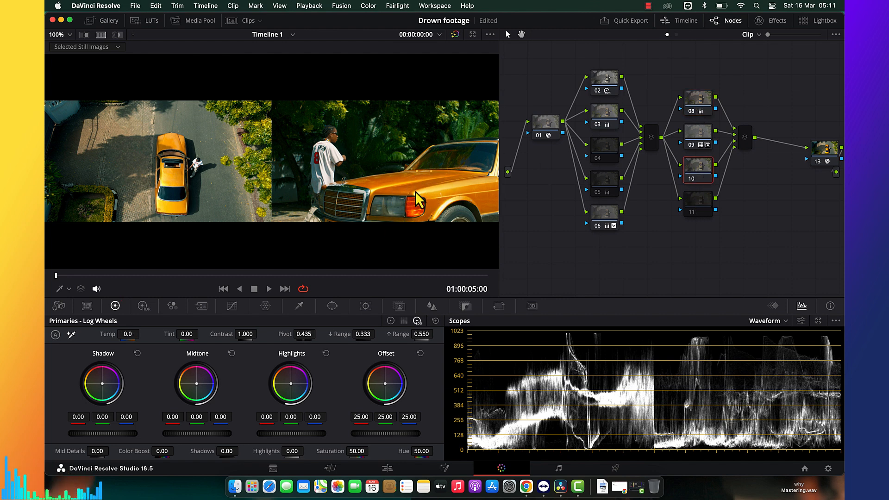
pyautogui.click(233, 307)
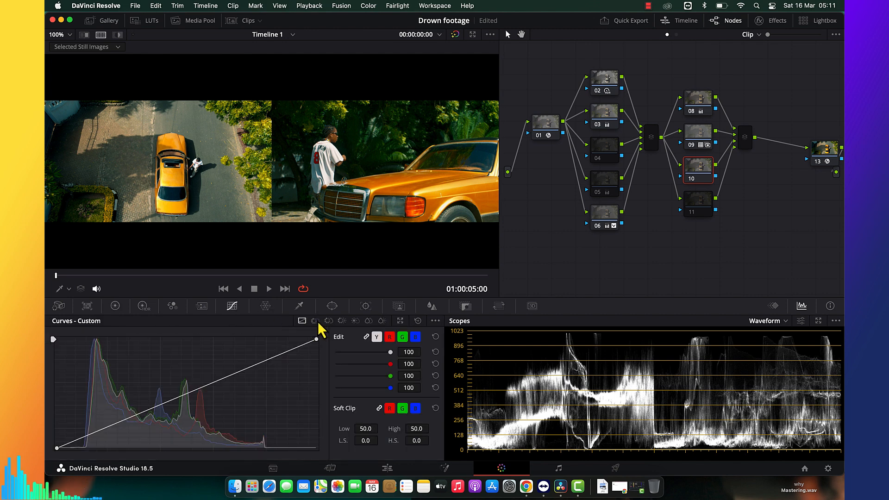
pyautogui.click(315, 320)
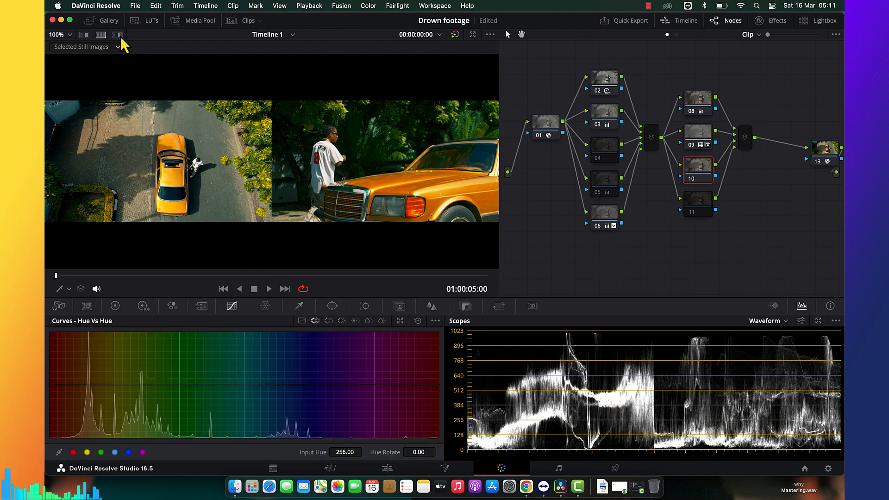
pyautogui.click(100, 36)
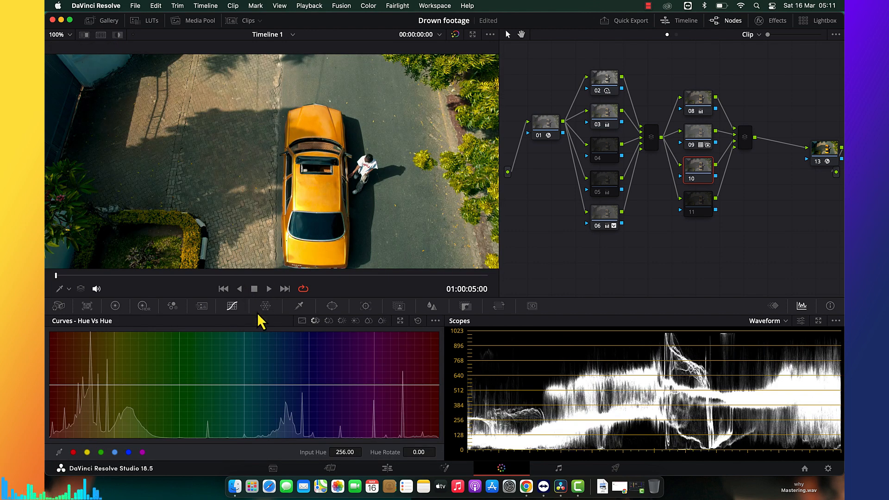
pyautogui.click(68, 289)
pyautogui.click(77, 317)
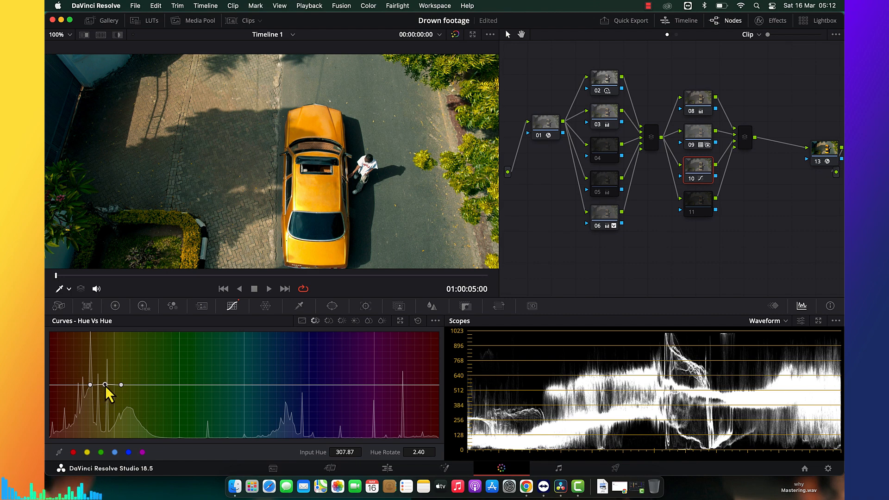
pyautogui.moveTo(104, 385); pyautogui.dragTo(105, 384)
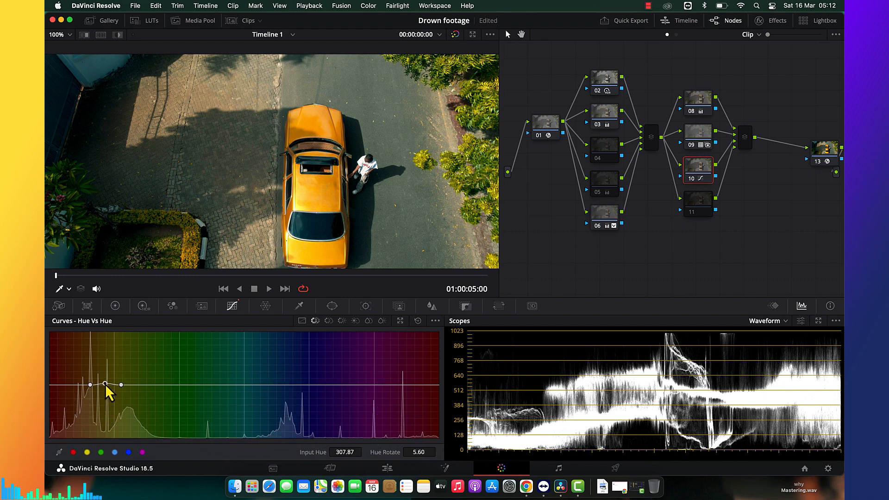
pyautogui.moveTo(105, 384); pyautogui.dragTo(105, 386)
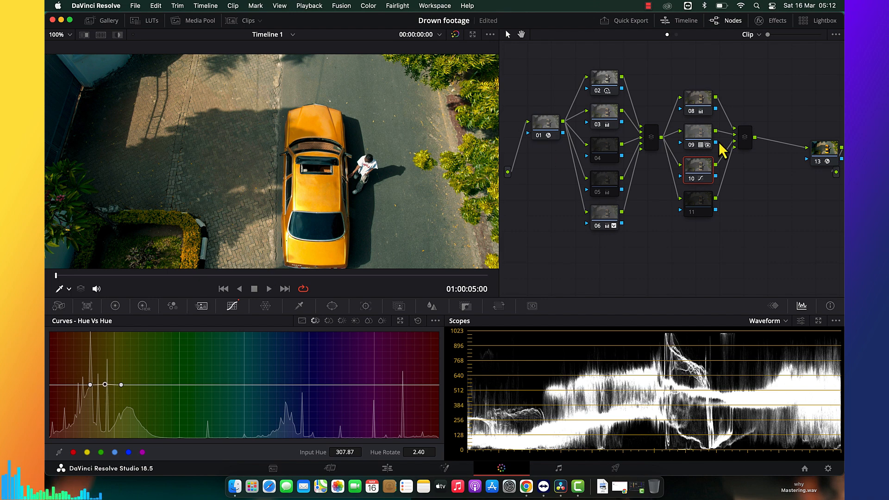
# Enable node 11 and sample the small bush beside the road with the HSL qualifier
pyautogui.click(692, 210)
pyautogui.rightClick(692, 209)
pyautogui.click(718, 222)
pyautogui.click(299, 306)
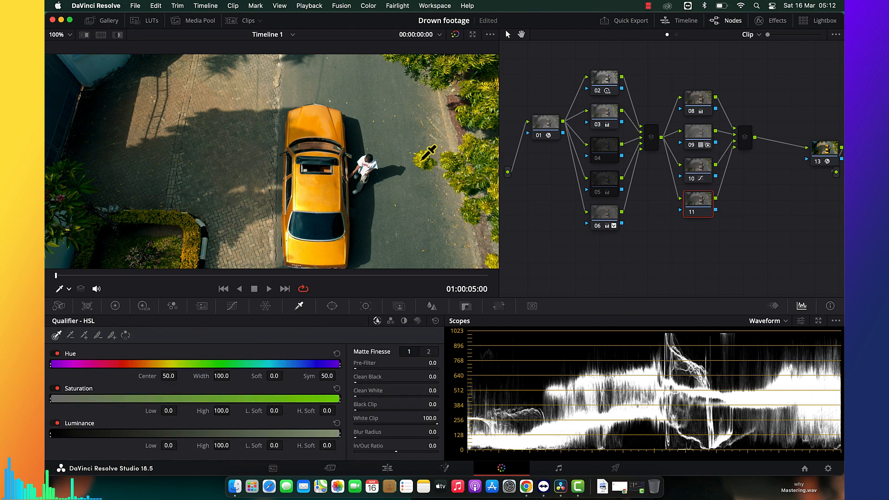
pyautogui.click(422, 159)
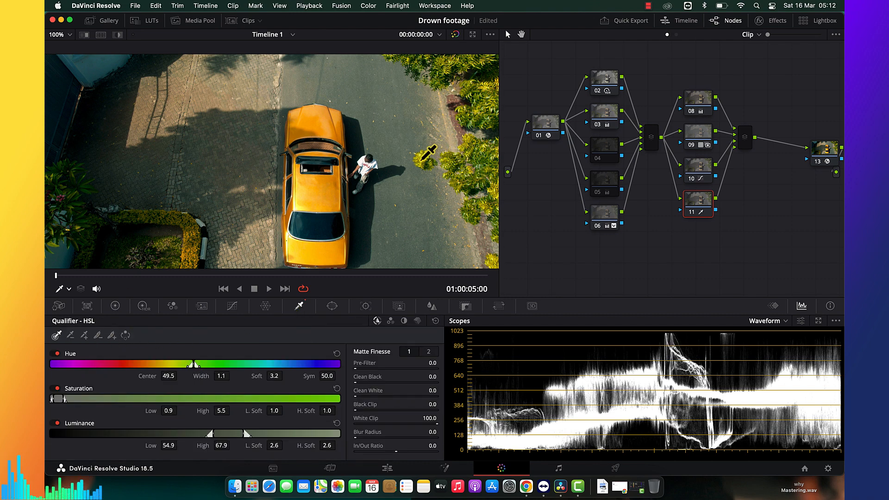
# Refine node 11's foliage key in highlight view with Hue Width 12.3 and Matte Finesse Denoise 8.4
pyautogui.click(117, 35)
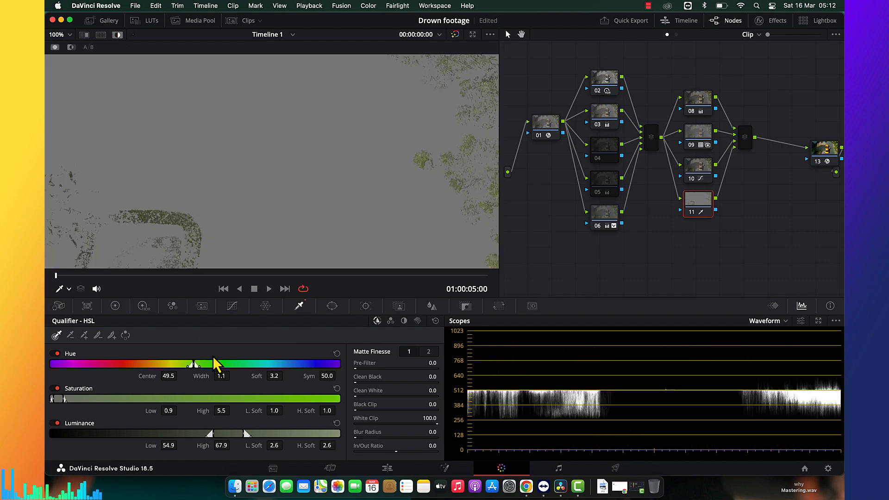
pyautogui.moveTo(233, 376)
pyautogui.mouseDown()
pyautogui.moveTo(243, 376)
pyautogui.moveTo(236, 375)
pyautogui.mouseUp()
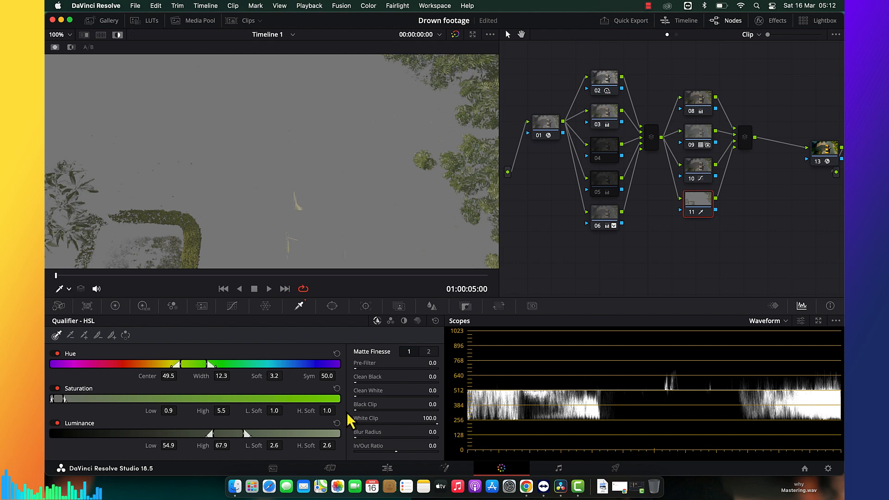
pyautogui.click(428, 352)
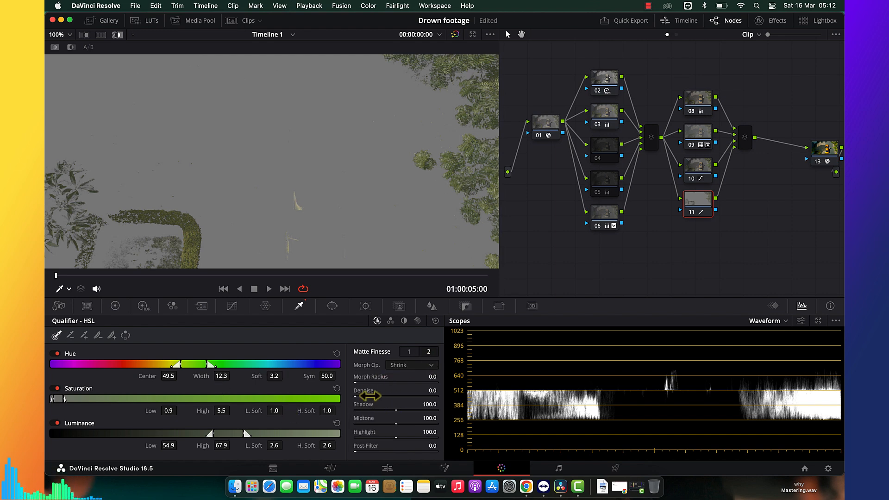
pyautogui.moveTo(370, 395); pyautogui.dragTo(404, 394)
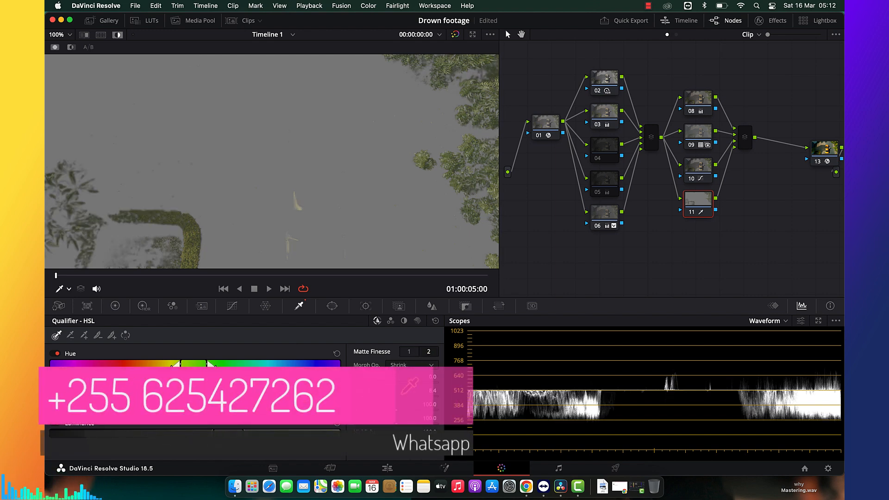
pyautogui.click(116, 35)
# Restore the split-screen comparison in Selected Still Images mode, with the gallery closed
pyautogui.click(158, 24)
pyautogui.click(158, 24)
pyautogui.click(114, 22)
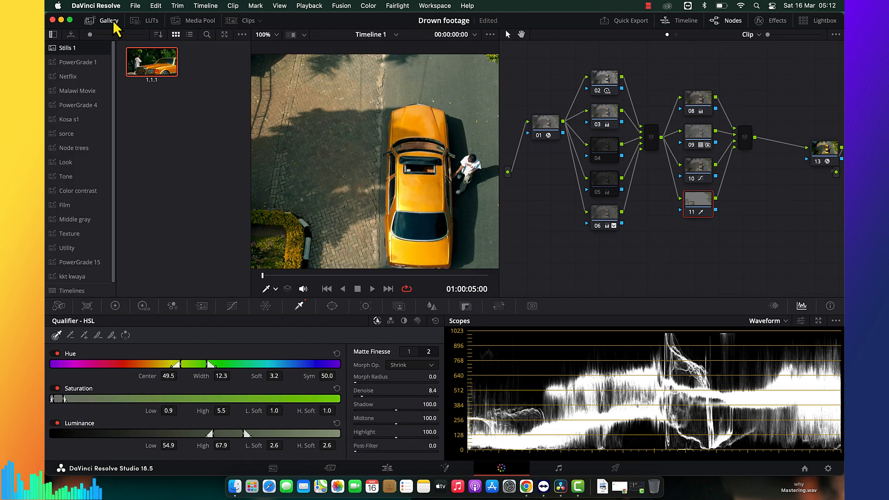
pyautogui.click(111, 21)
pyautogui.click(117, 35)
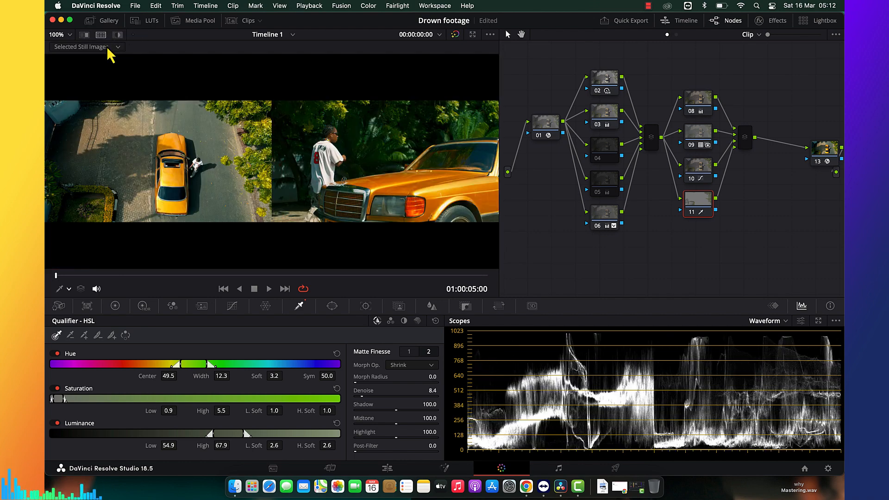
pyautogui.click(93, 47)
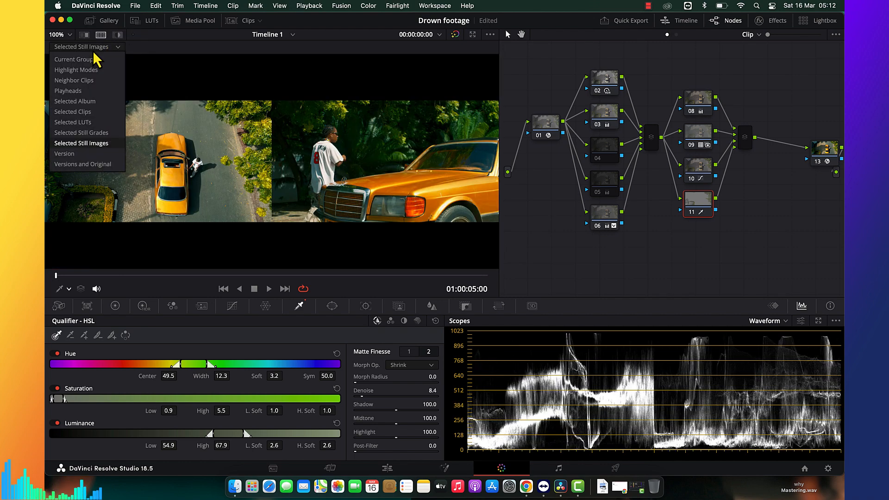
pyautogui.click(101, 144)
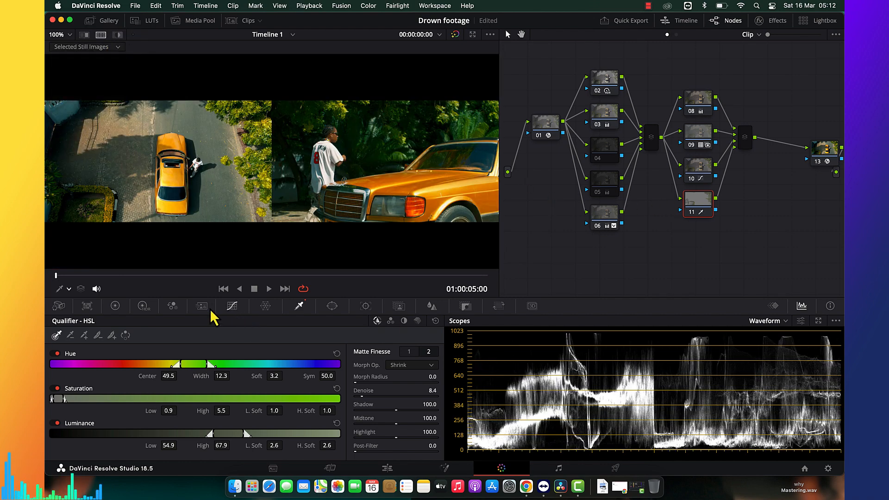
# Warp the foliage's outer yellow point toward green in node 11's Color Warper, to Hue 0.76 and Sat 0.67
pyautogui.click(262, 308)
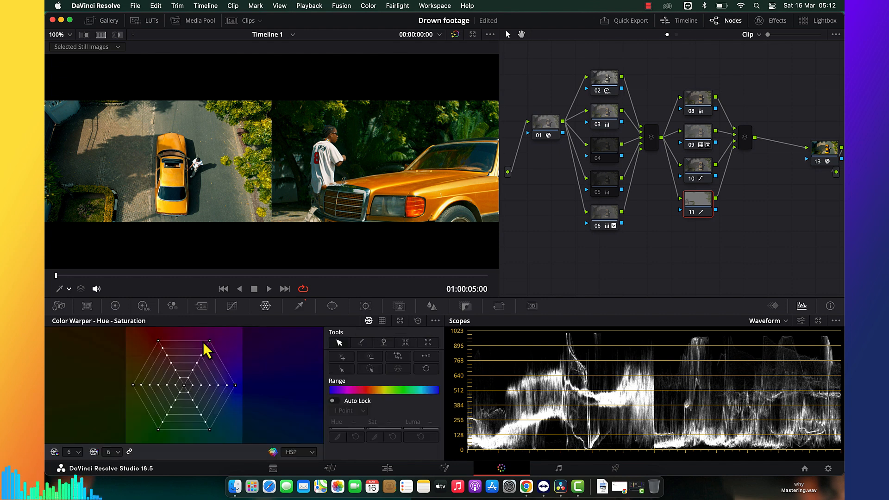
pyautogui.moveTo(134, 388); pyautogui.dragTo(148, 414)
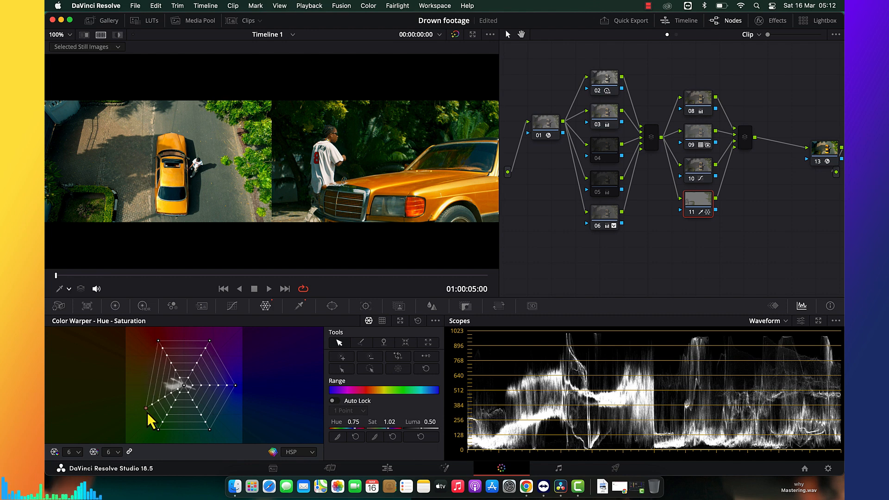
pyautogui.moveTo(149, 410); pyautogui.dragTo(160, 402)
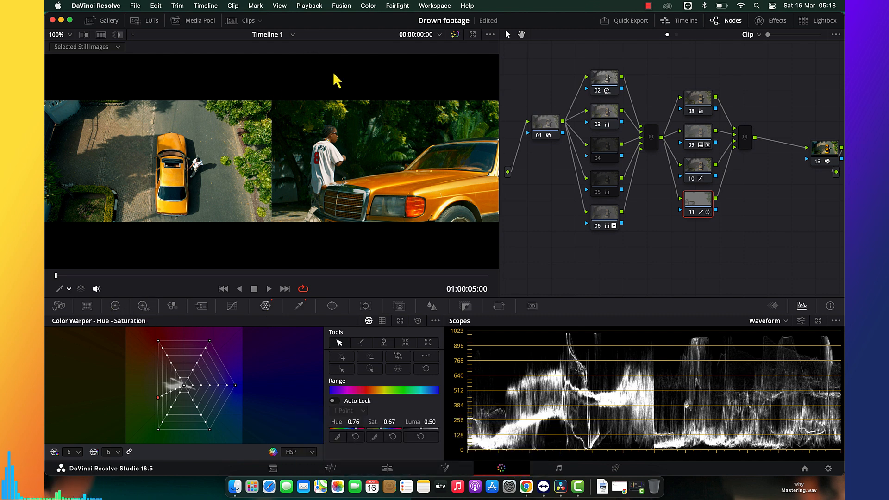
# Lower node 11's HDR Light exposure to -0.23 and Global exposure to -0.16, and set its blur Radius to 0.53
pyautogui.click(142, 307)
pyautogui.moveTo(269, 421); pyautogui.dragTo(261, 422)
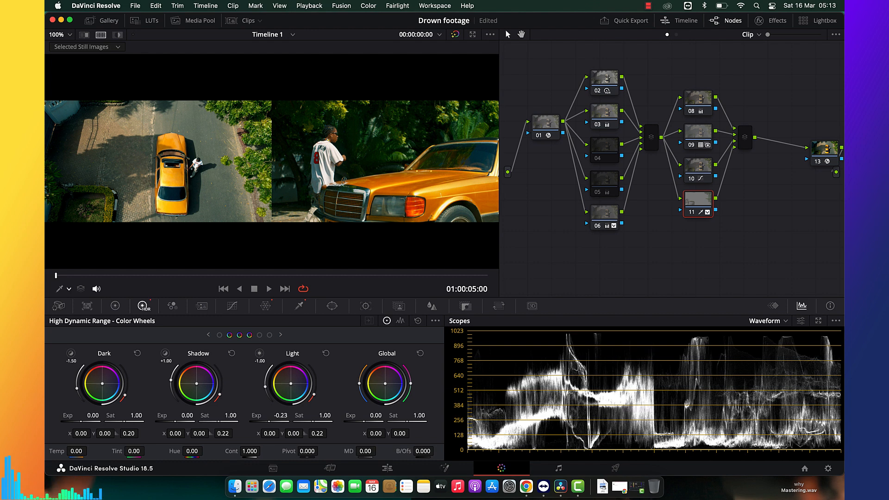
pyautogui.moveTo(351, 416); pyautogui.dragTo(341, 416)
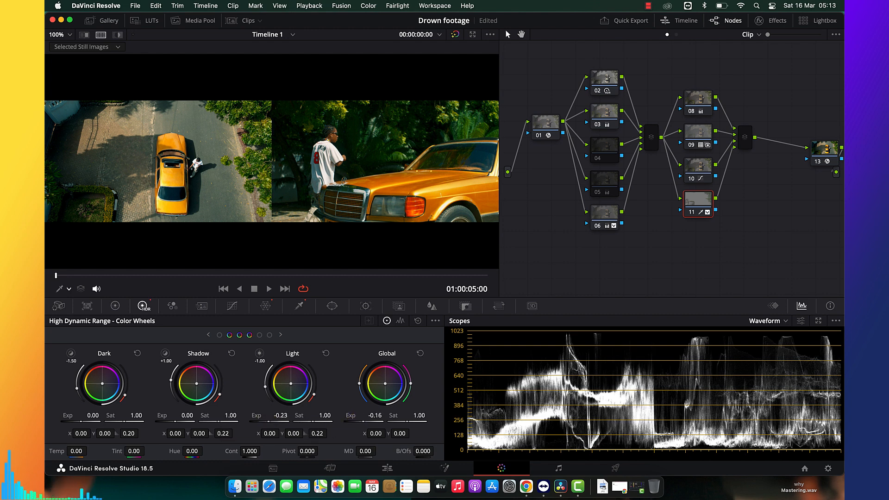
pyautogui.click(431, 306)
pyautogui.moveTo(139, 385); pyautogui.dragTo(140, 382)
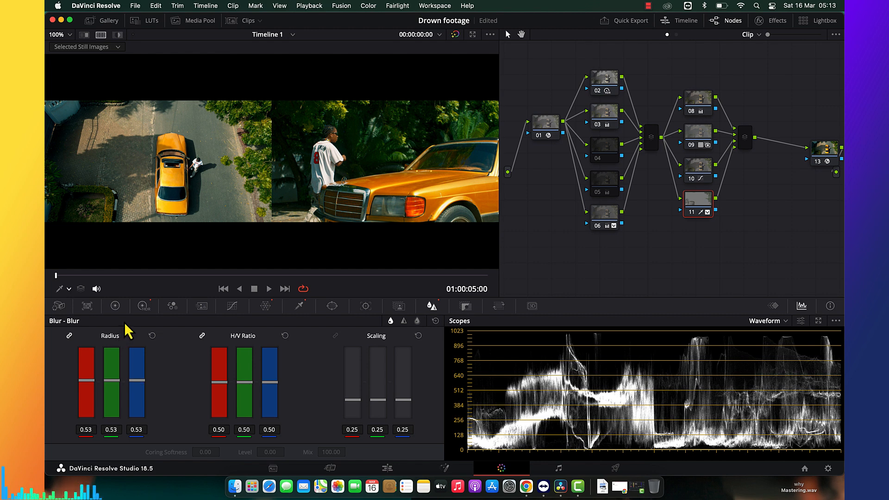
# Lower node 11's Mid/Detail to -19.50 in the Primaries Color Wheels to soften the foliage
pyautogui.click(116, 305)
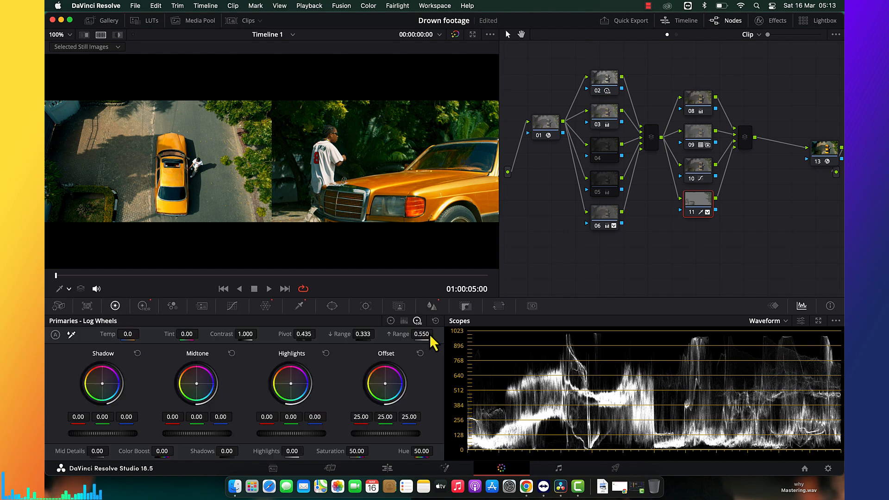
pyautogui.click(391, 321)
pyautogui.moveTo(425, 336); pyautogui.dragTo(403, 336)
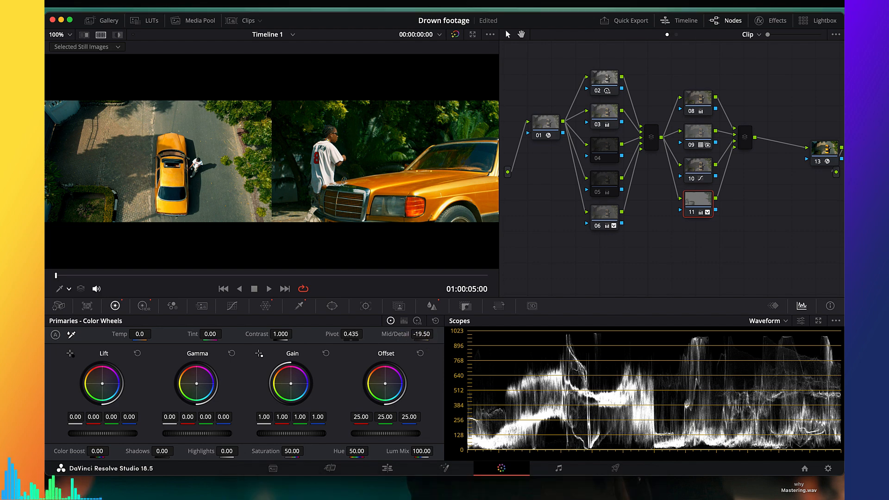
# Examine the split-screen comparison of the aerial shot and the reference still in full screen, and return to the grading workspace
pyautogui.press('super+f')
pyautogui.moveTo(444, 325)
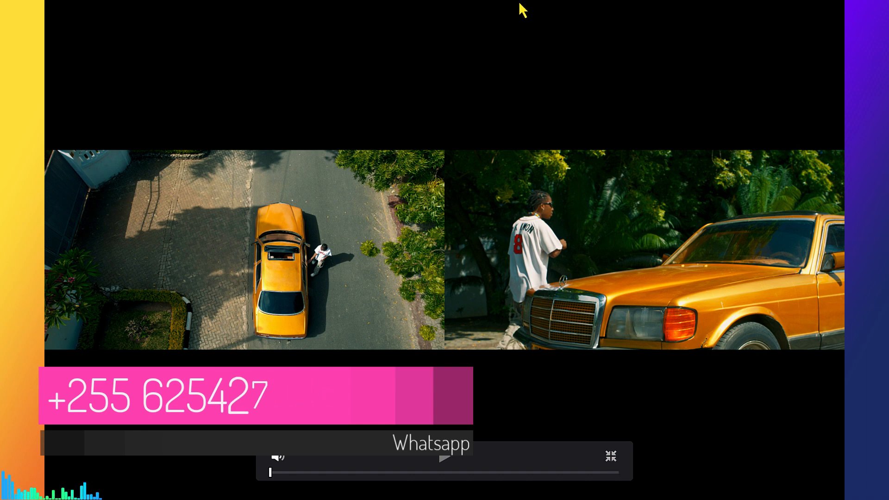
pyautogui.press('Escape')
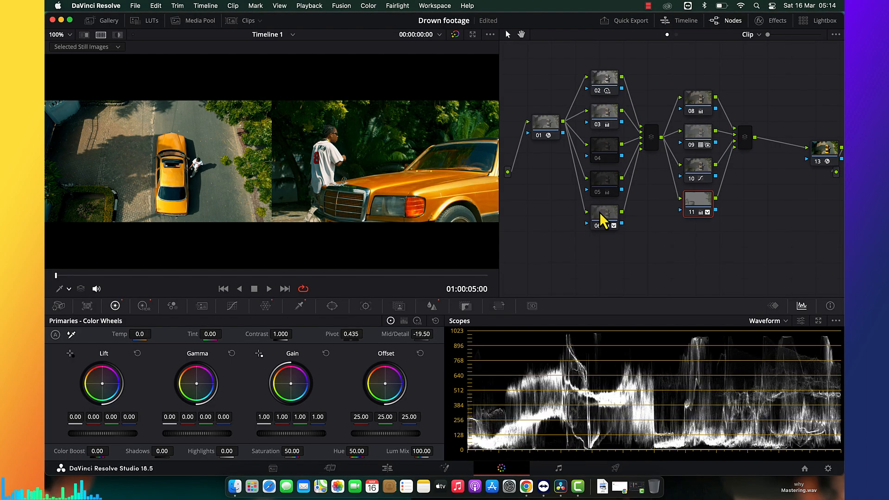
pyautogui.press('super+f')
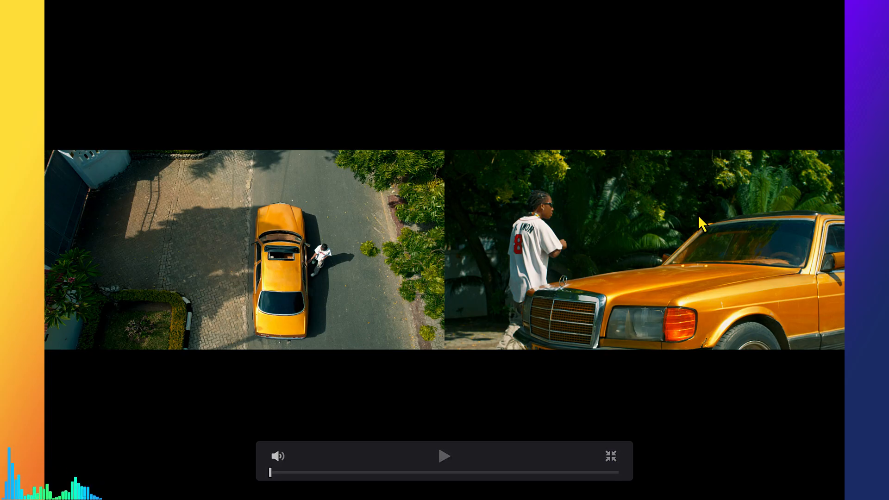
pyautogui.press('Escape')
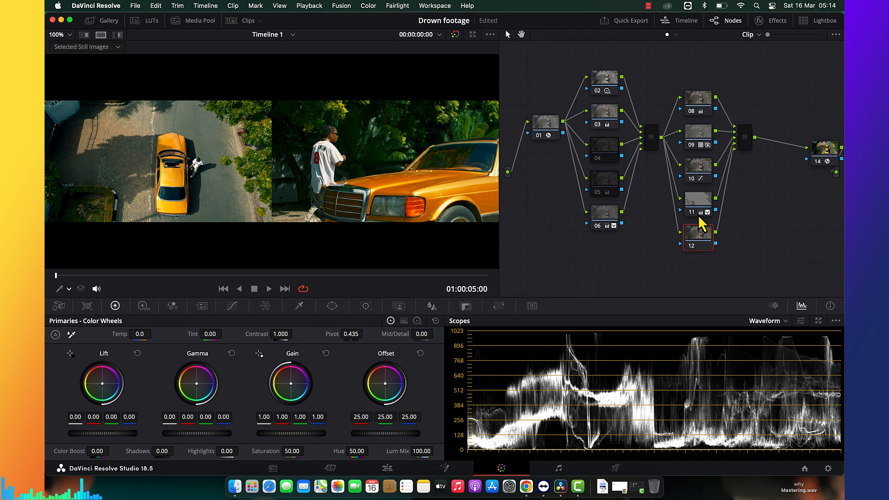
# Add parallel node 12 below node 11 and lower its HDR Light exposure to -0.11
pyautogui.click(149, 310)
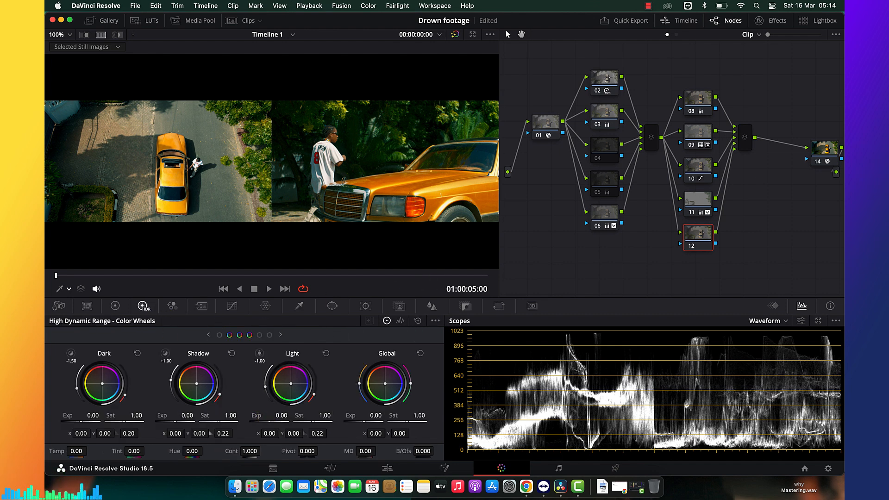
pyautogui.moveTo(281, 416); pyautogui.dragTo(276, 416)
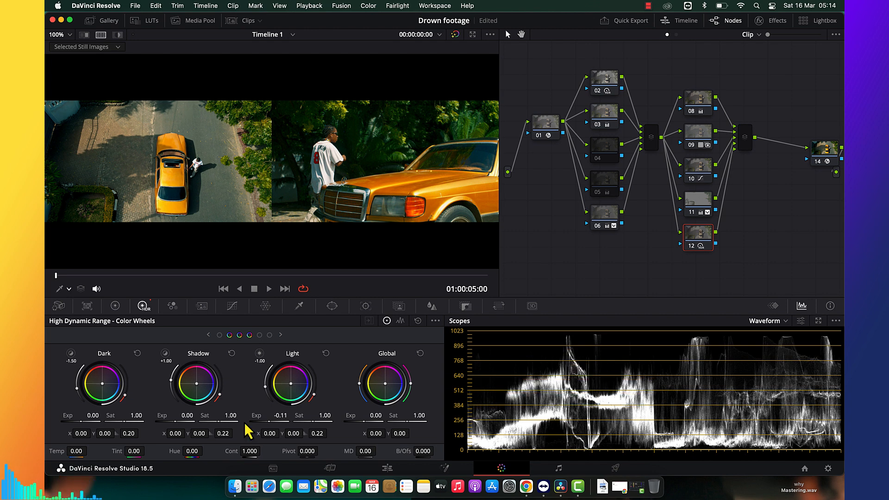
# Save the project and view the aerial shot beside the reference still in full screen
pyautogui.click(135, 5)
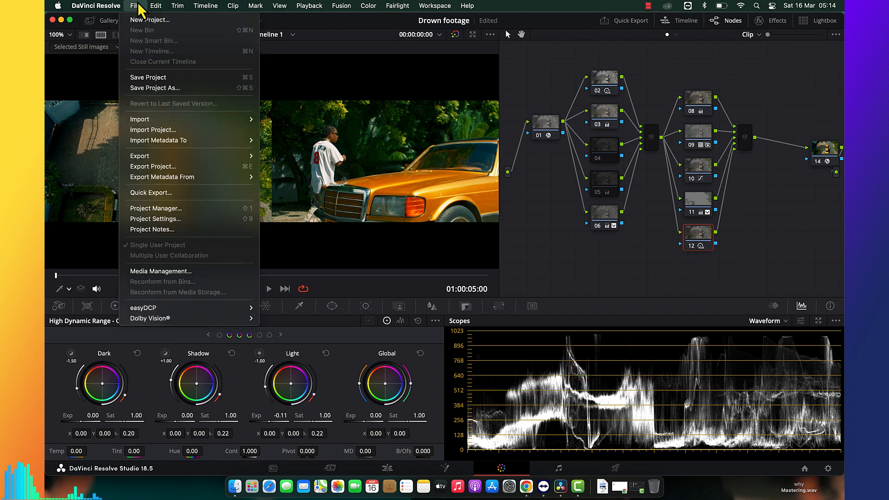
pyautogui.click(144, 79)
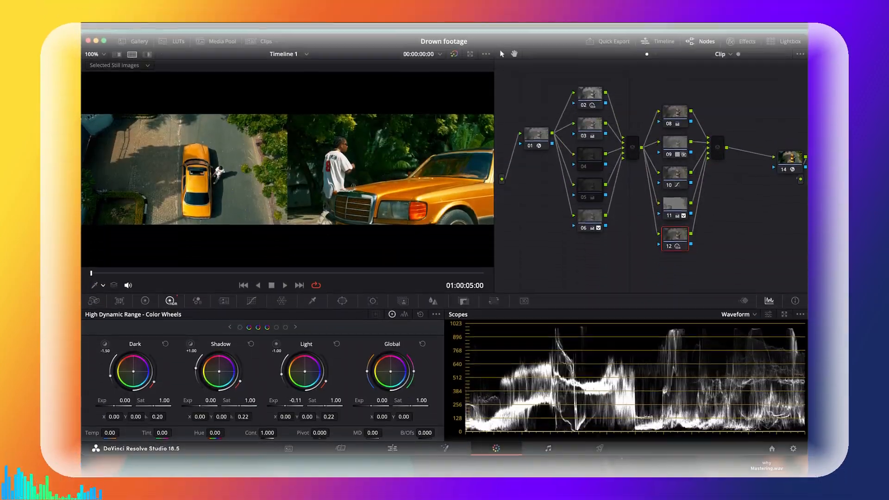
pyautogui.press('super+f')
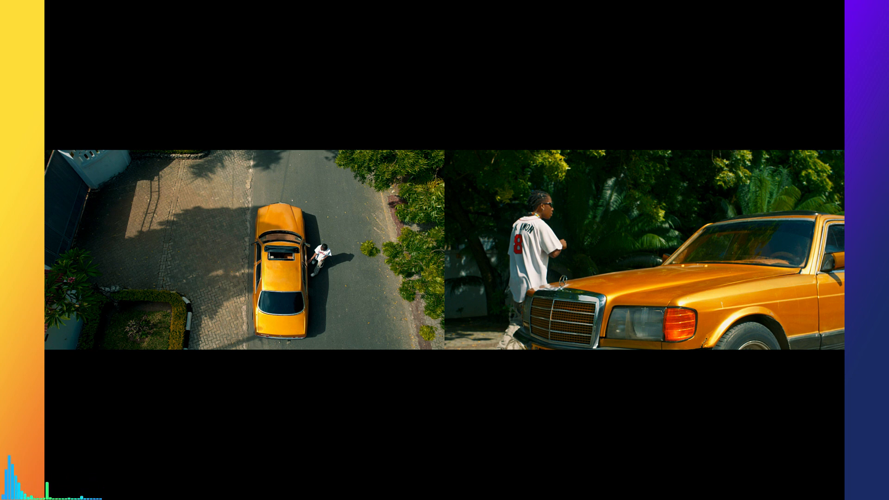
pyautogui.moveTo(534, 239)
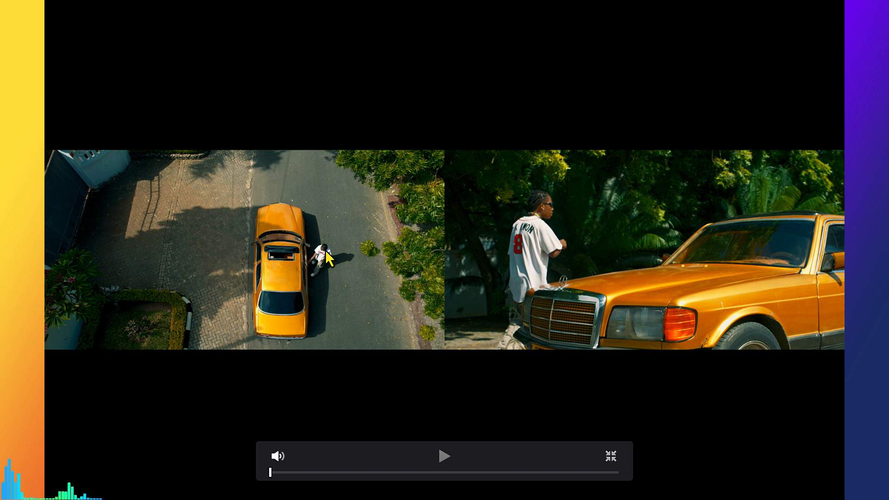